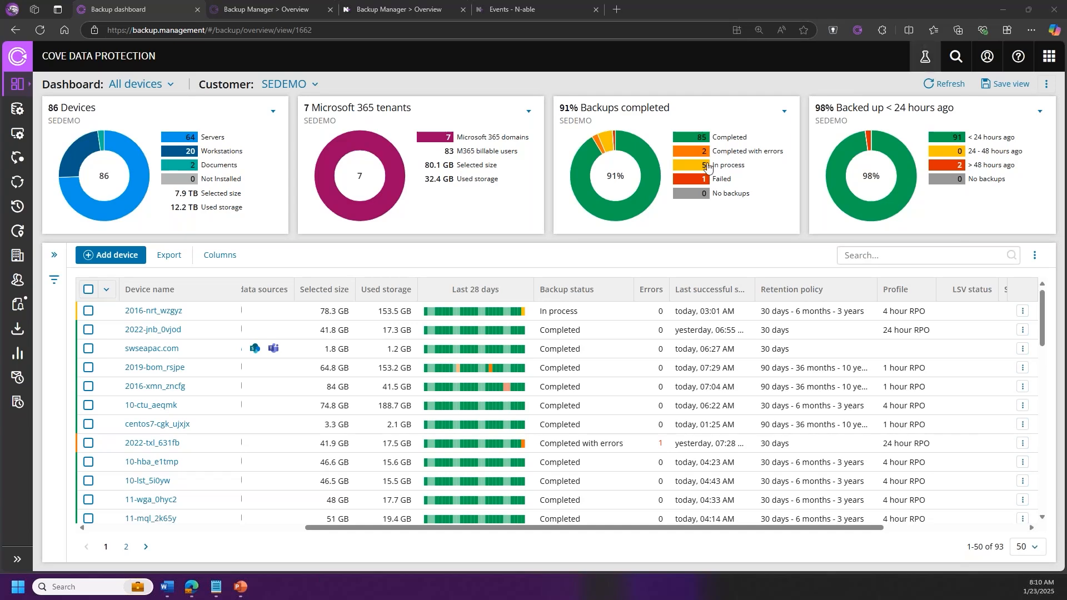
Step: Open the Retention policies page and display the history limits of the classic All-In policy
click(16, 561)
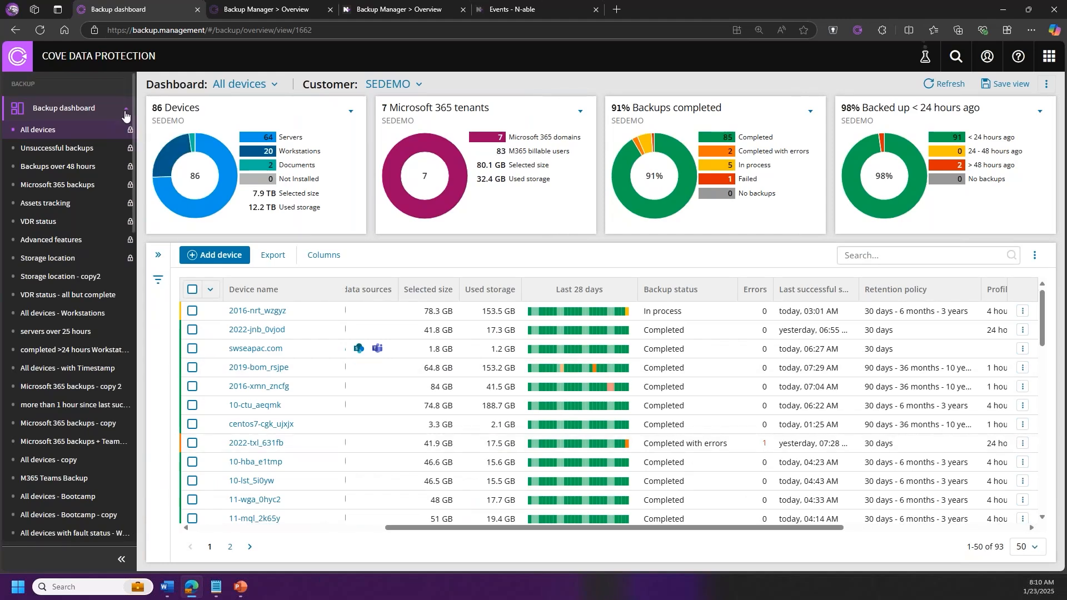
click(125, 109)
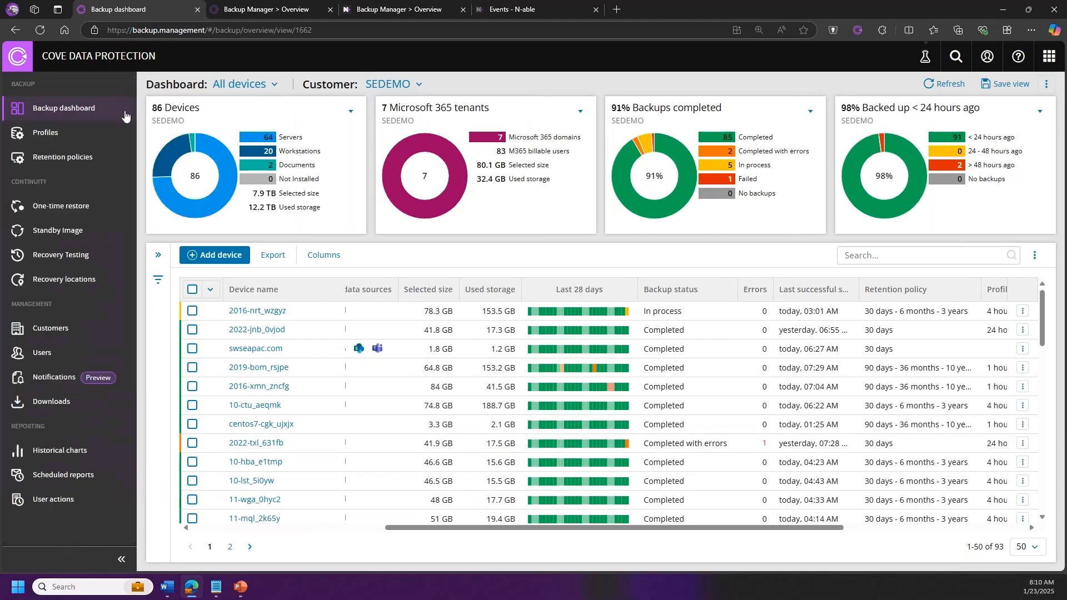
click(58, 163)
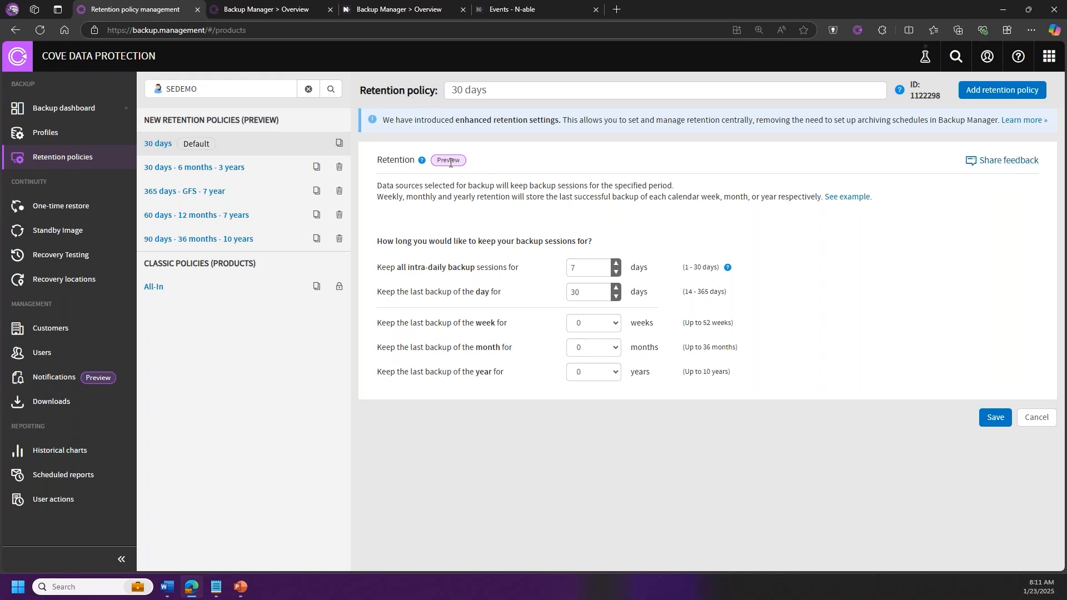
mouse_move(418, 162)
click(154, 287)
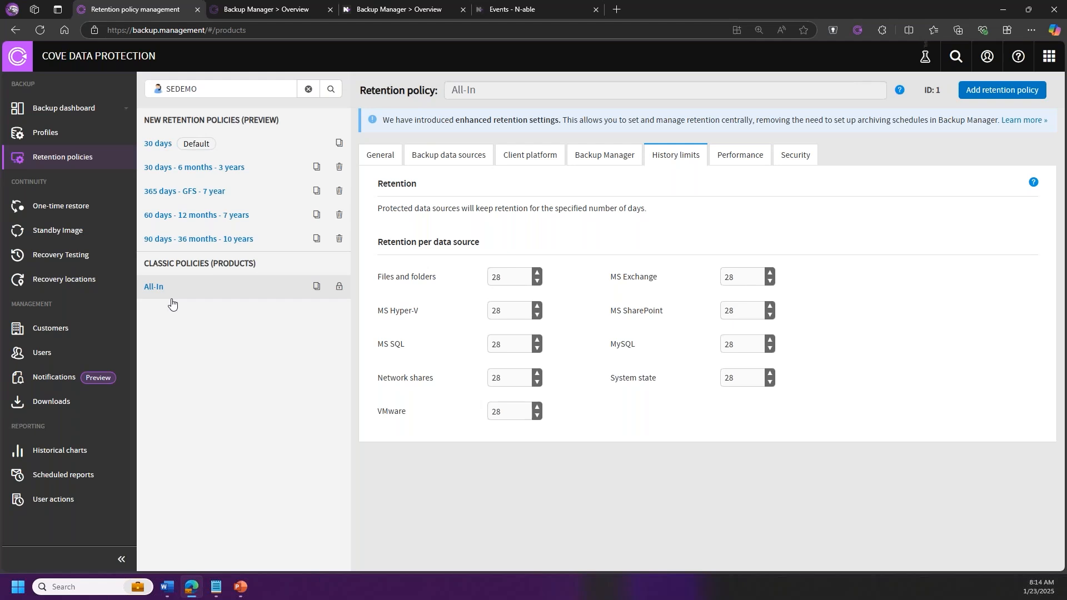
Step: Rename the default 30 days retention policy 28 days, keeping intra-daily sessions for 1 day and daily backups for 28 days
click(170, 147)
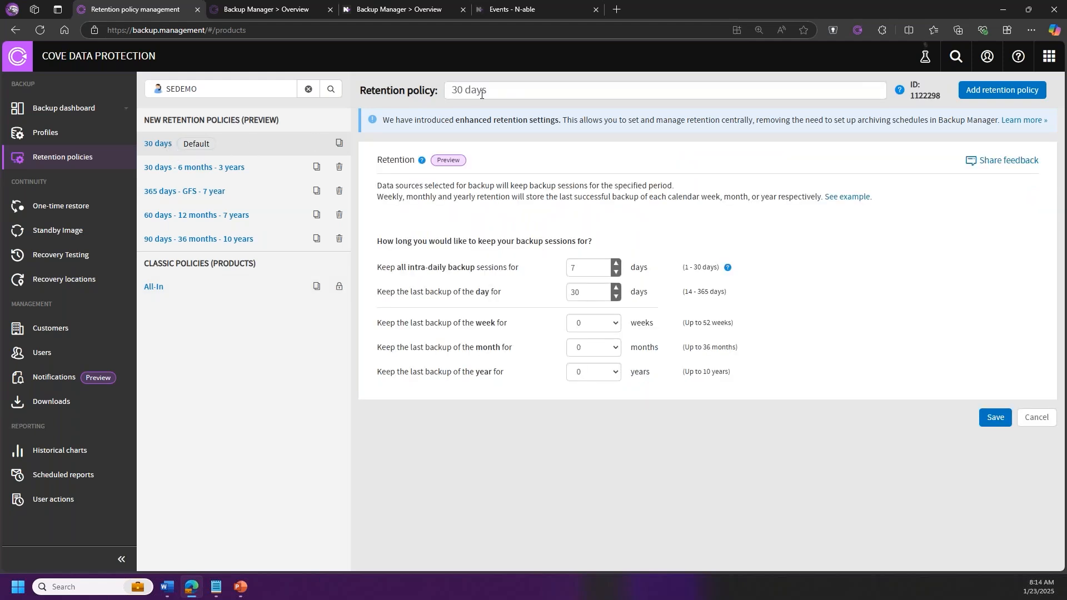
click(461, 93)
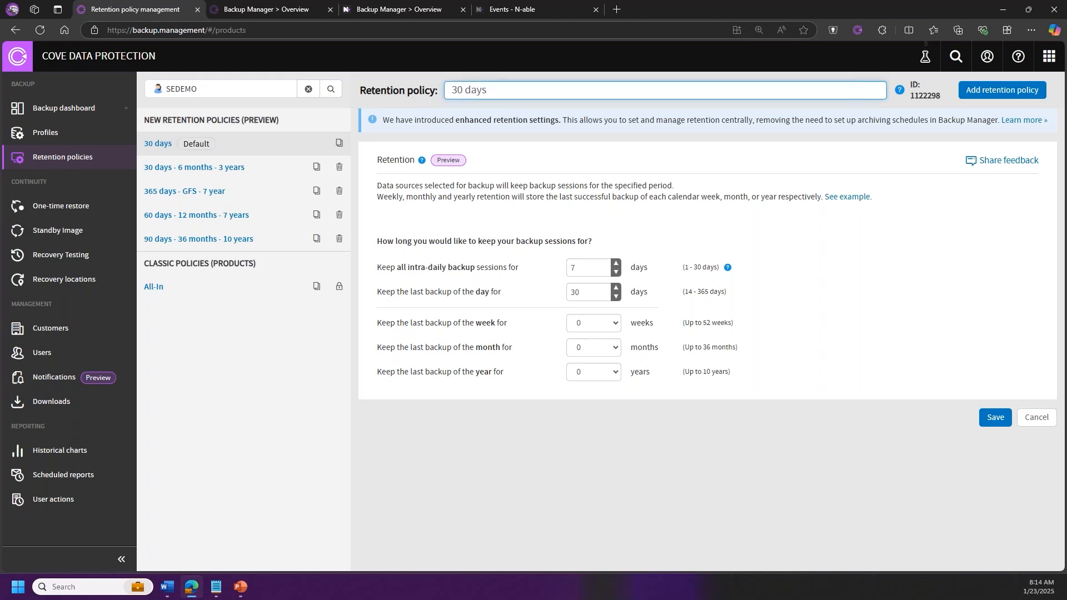
key(BackSpace)
key(BackSpace)
text(28)
click(615, 298)
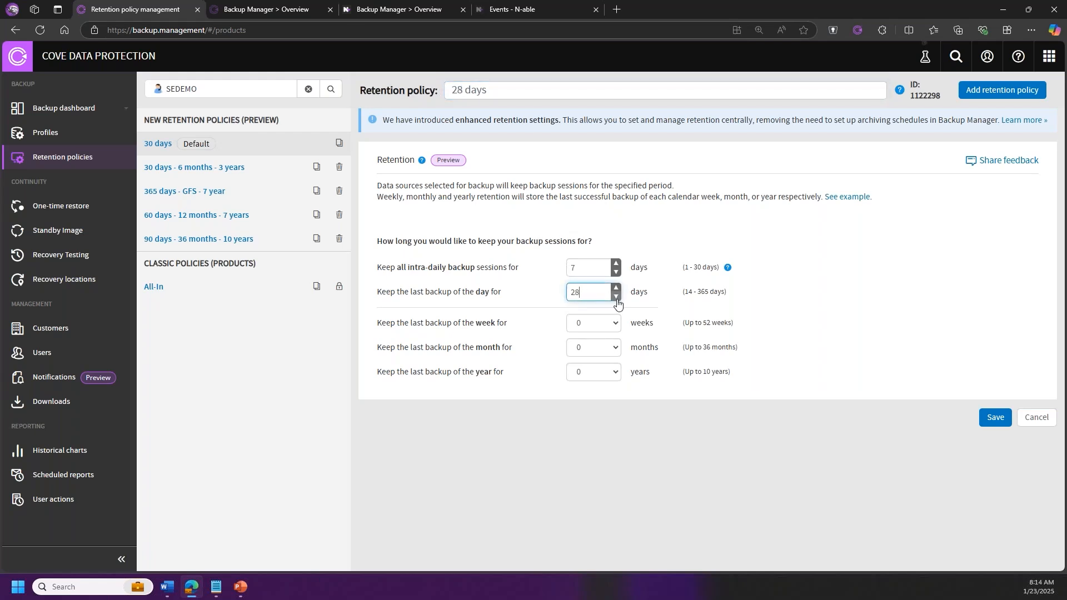
double_click(615, 273)
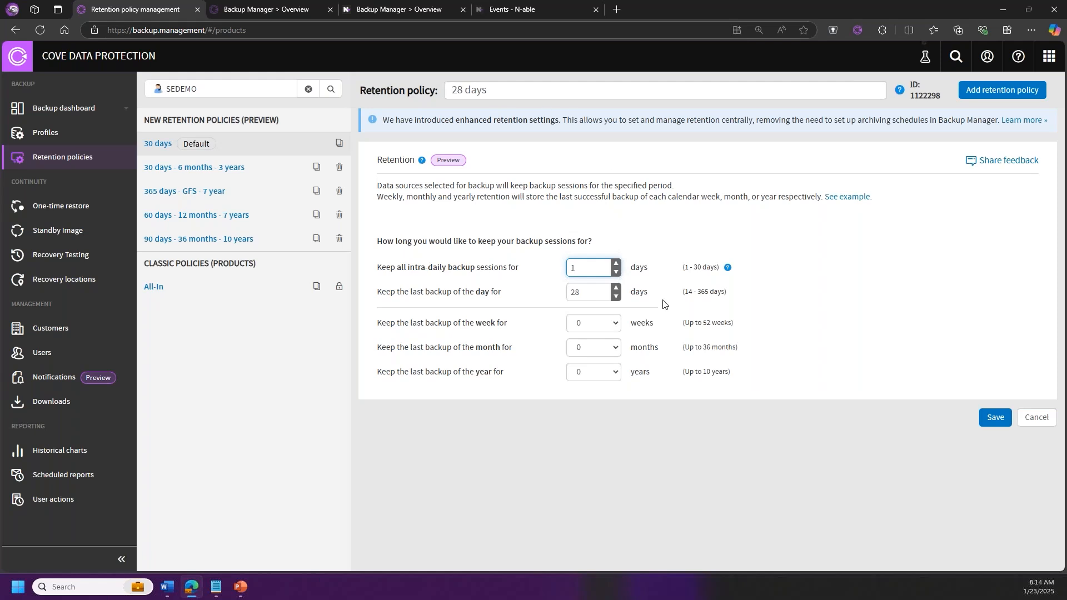
Step: Set weekly retention to 52 weeks, monthly to 36 months and yearly to 7 years, and cancel the policy edits
click(615, 324)
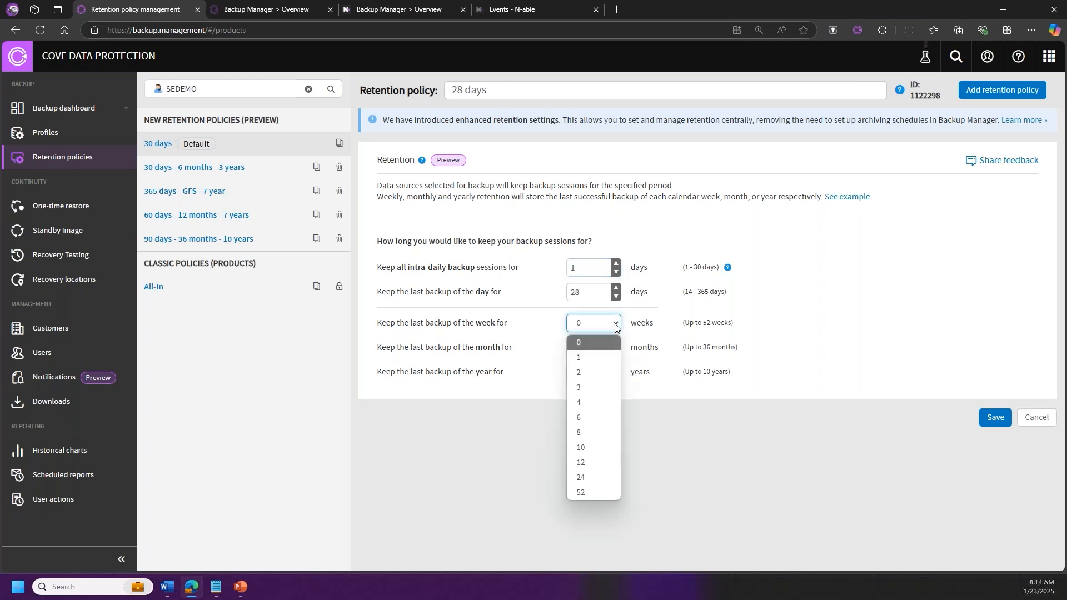
click(591, 491)
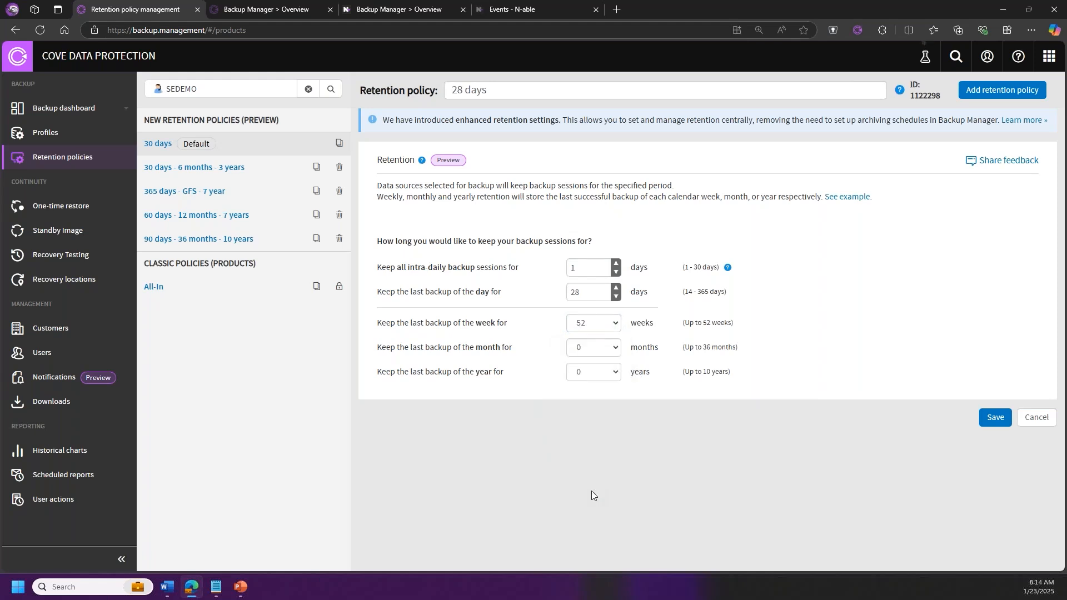
click(616, 349)
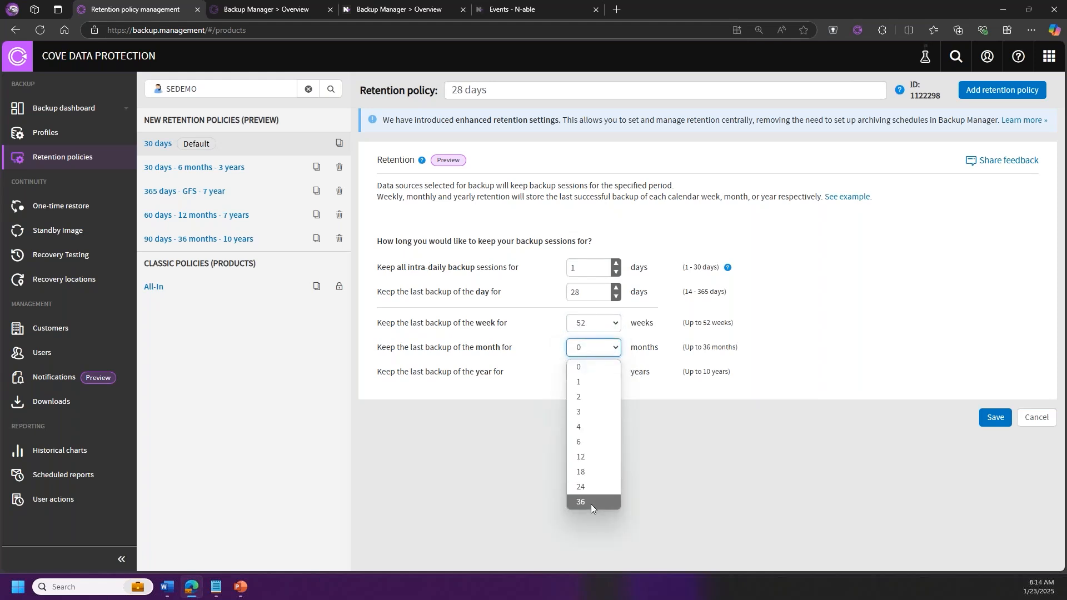
click(592, 503)
click(616, 374)
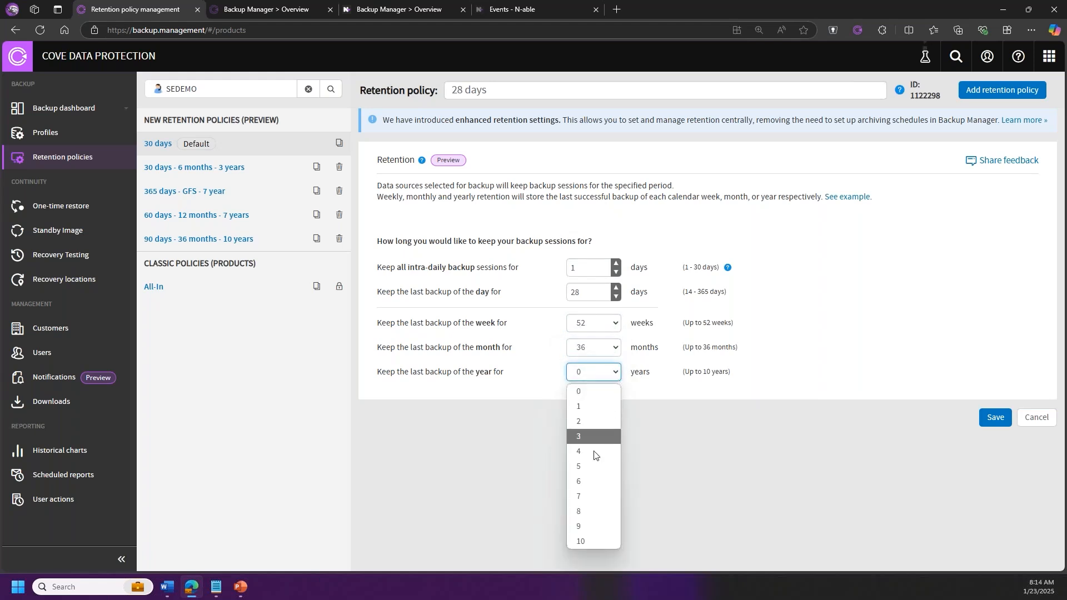
click(591, 498)
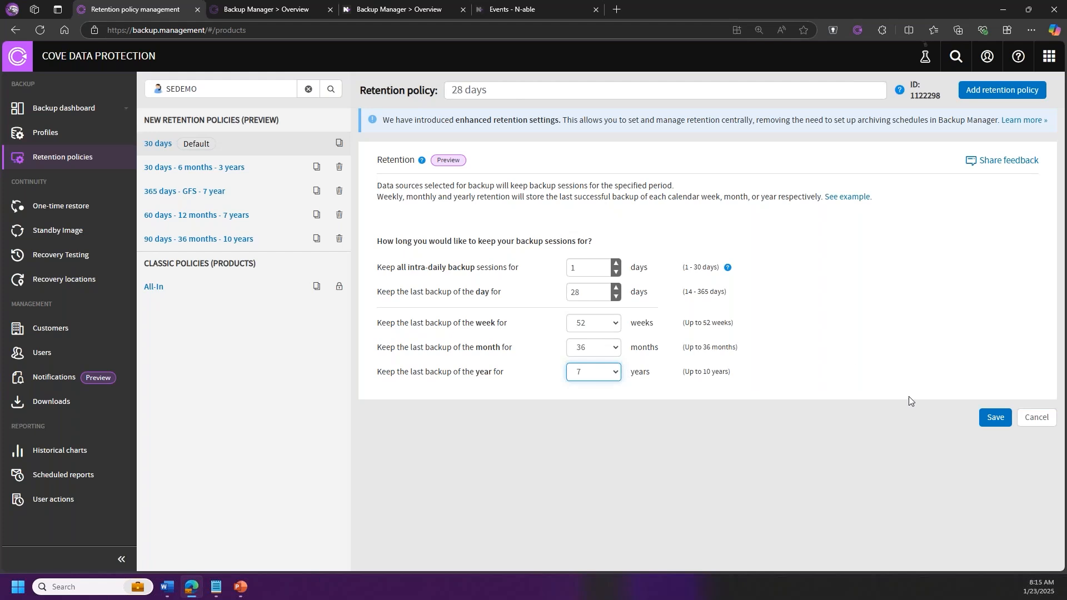
click(1034, 422)
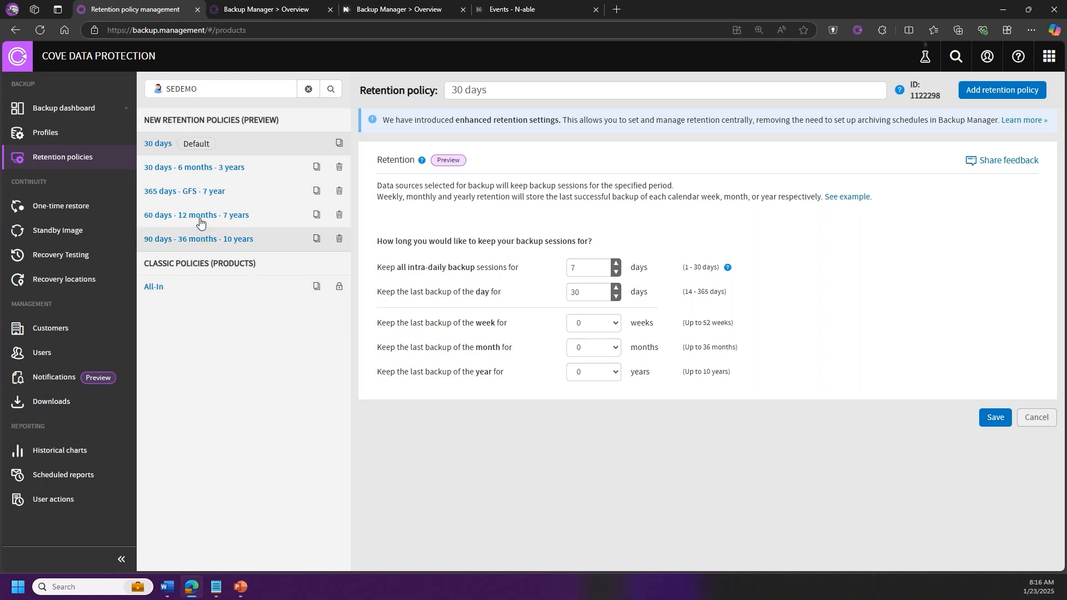
Step: Review the 30 days - 6 months - 3 years, 365 days - GFS - 7 year and 90 days - 36 months - 10 years policies
click(180, 173)
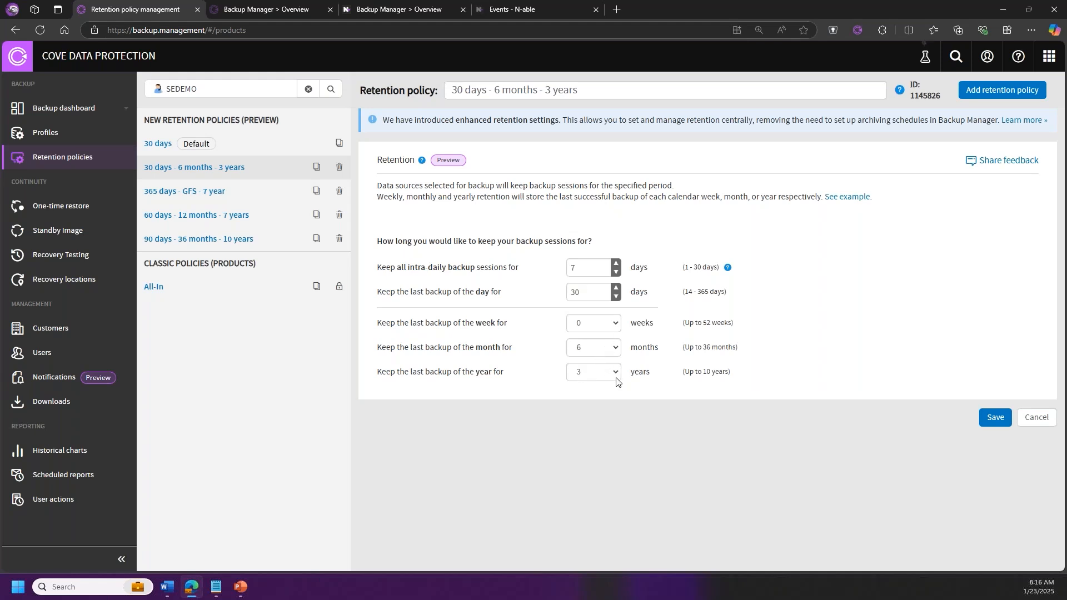
click(191, 195)
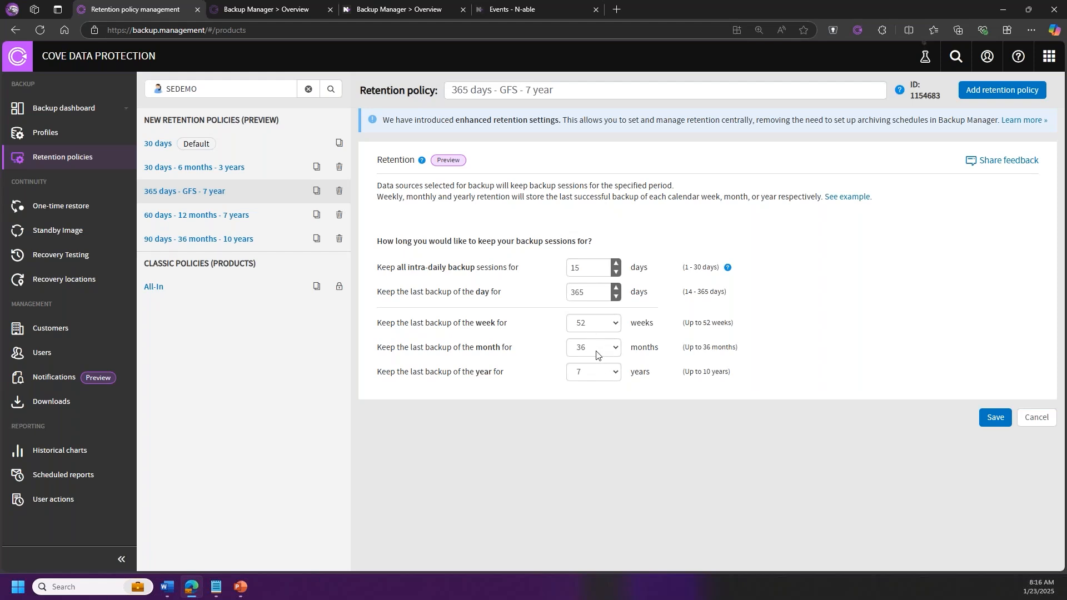
click(207, 248)
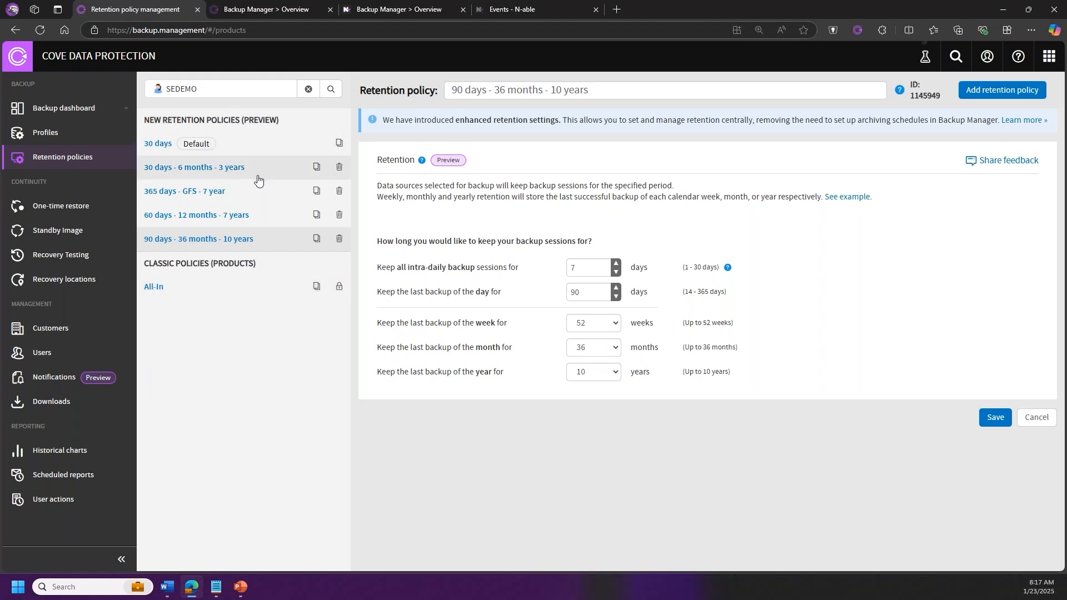
Step: Check the Files and folders retention of the classic All-In policy and clone that policy
click(160, 295)
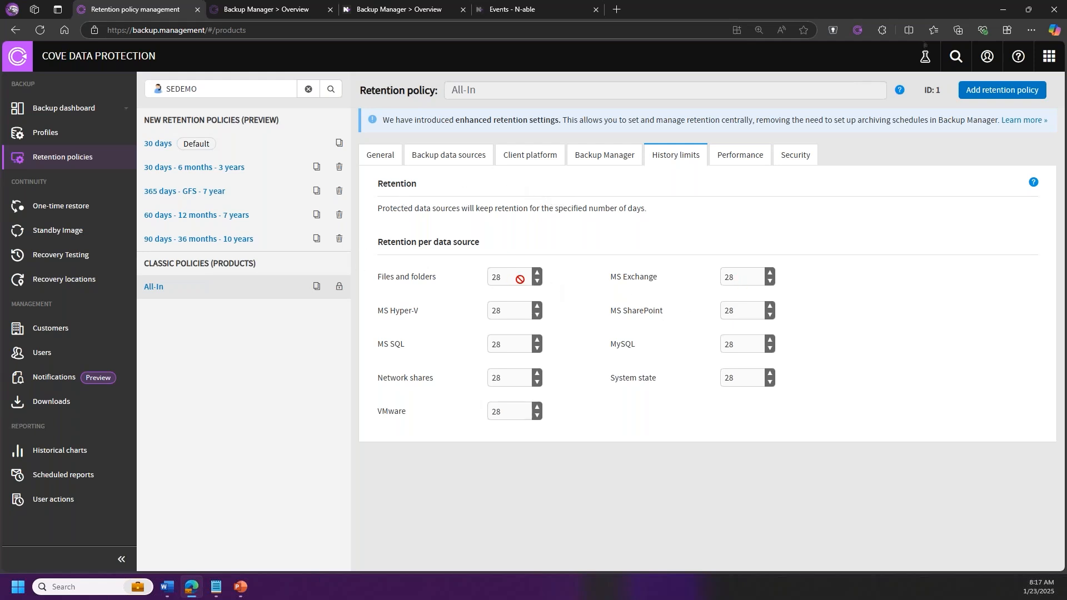
drag(512, 274, 465, 278)
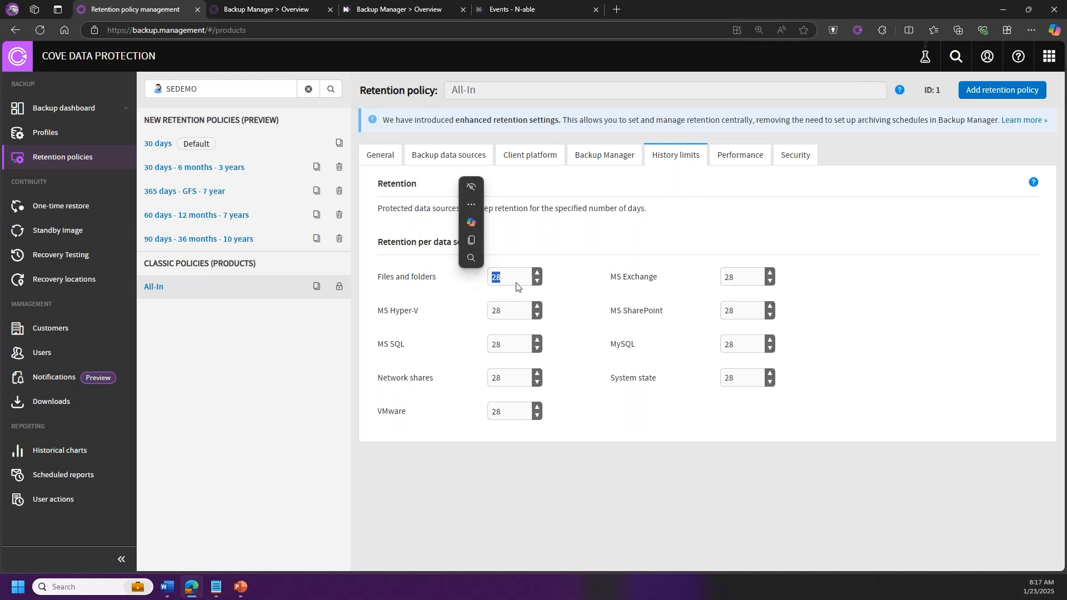
click(500, 279)
double_click(499, 278)
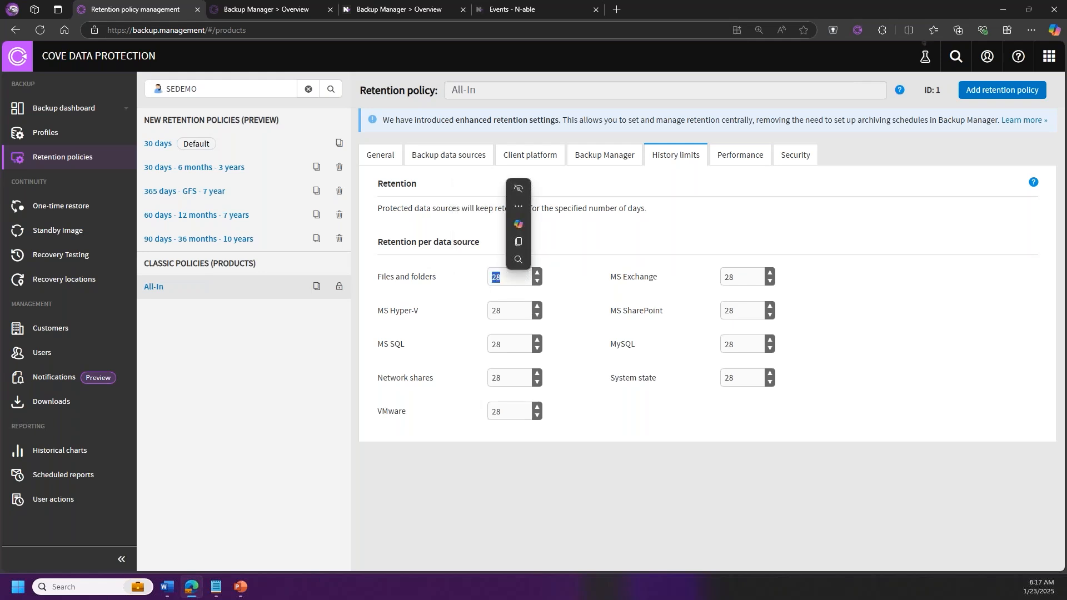
click(316, 286)
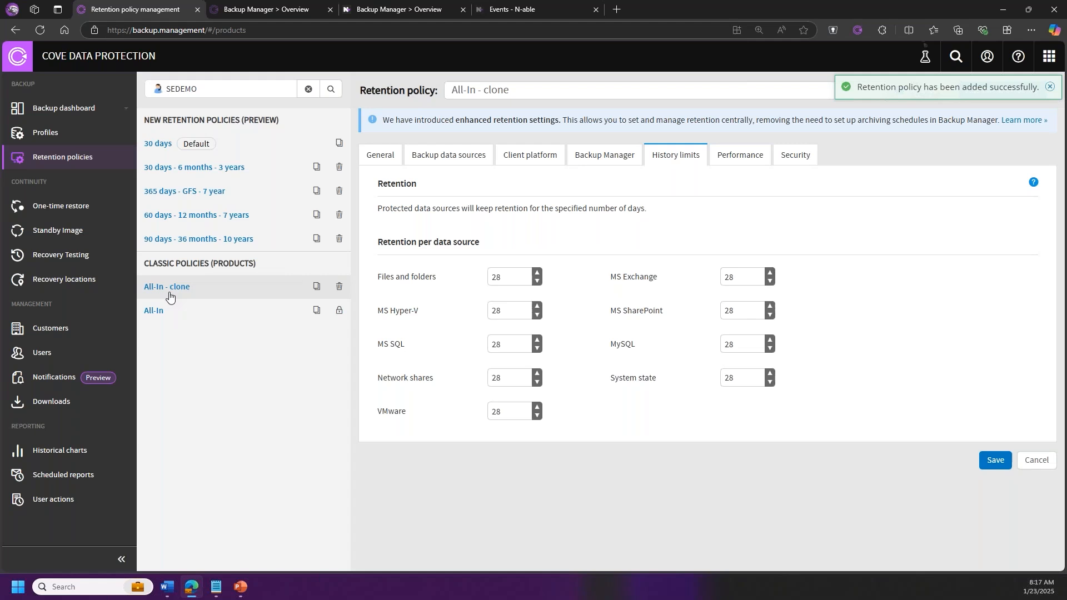
Step: Set the Files and folders retention to 365 days in All-In - clone, and discard the change while switching to the 30 days policy
drag(525, 284, 442, 281)
text(365)
drag(515, 278, 457, 287)
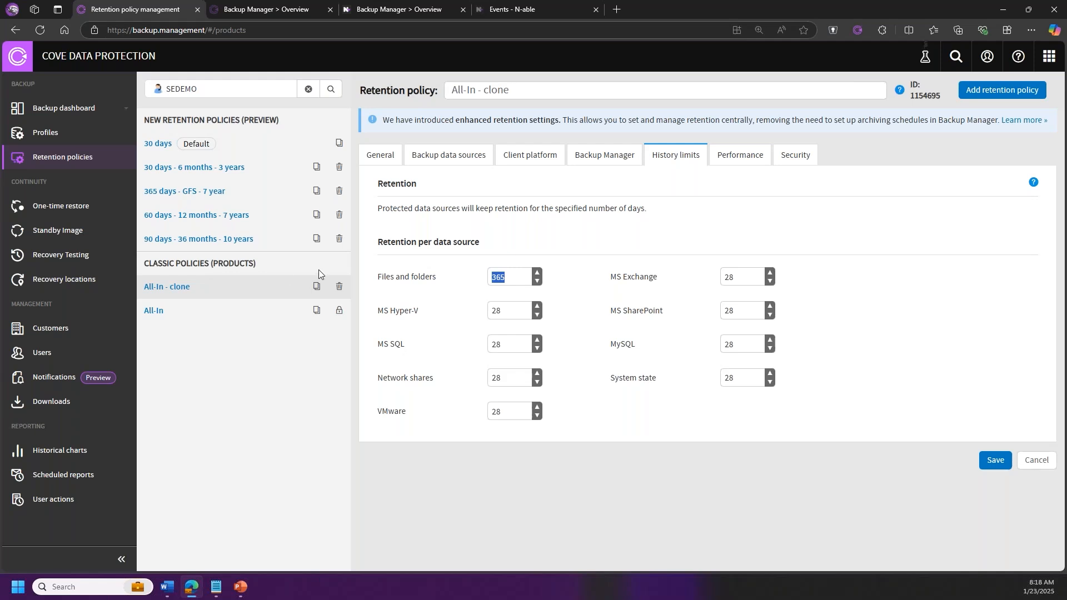
click(160, 145)
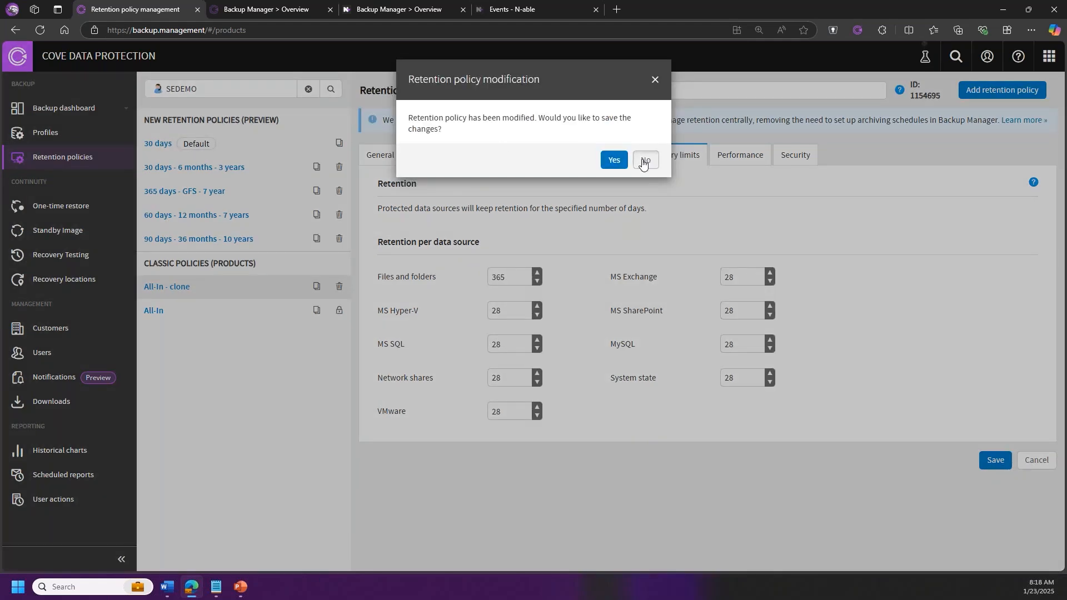
click(644, 161)
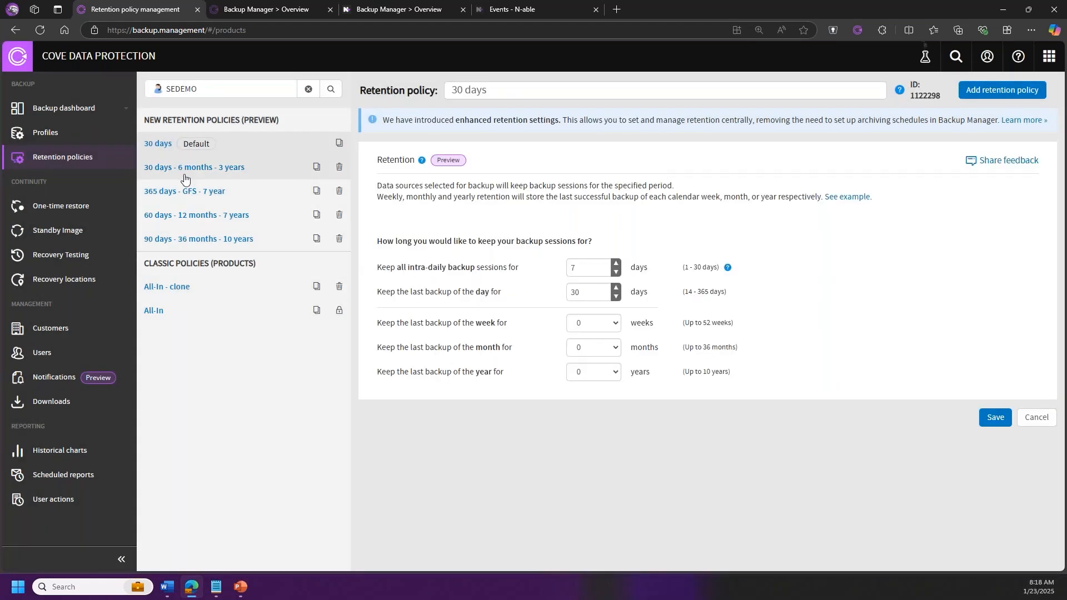
Step: Examine the All-In policy's general, backup data source, client platform, Backup Manager, performance and security settings
click(154, 312)
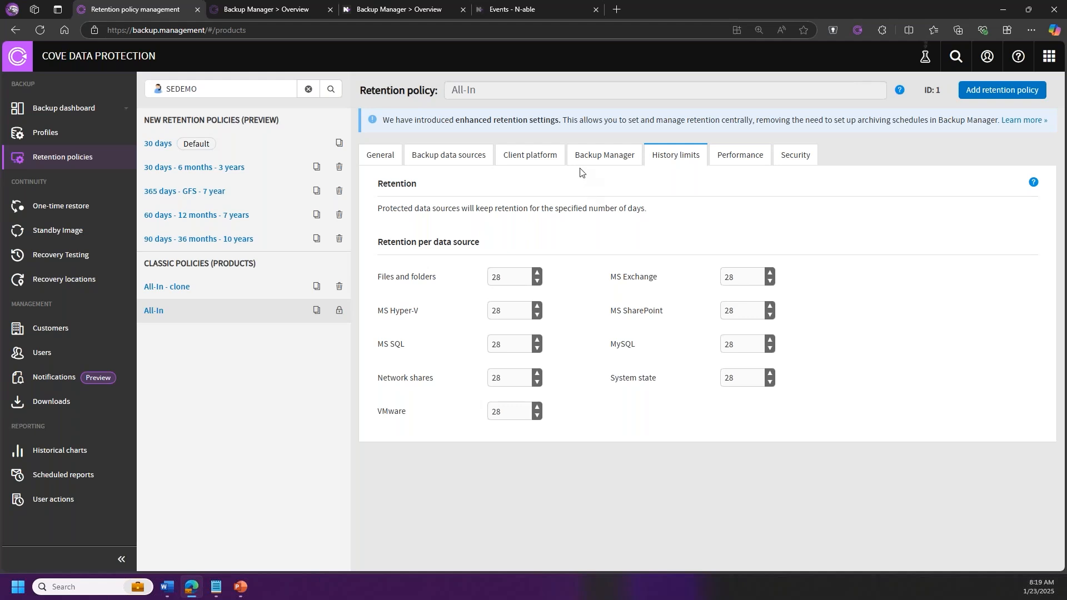
click(392, 158)
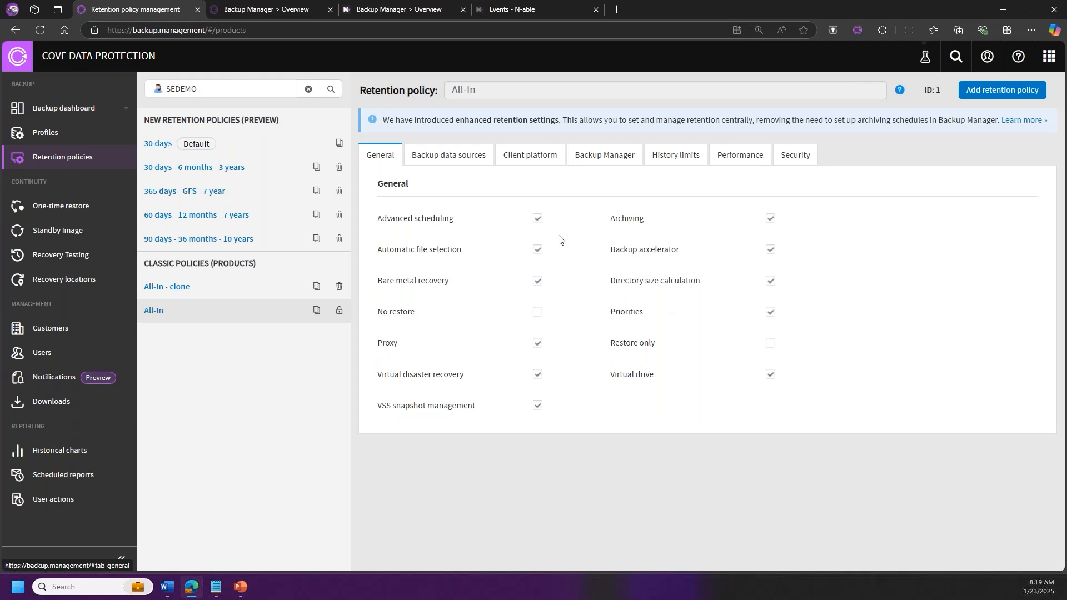
click(460, 161)
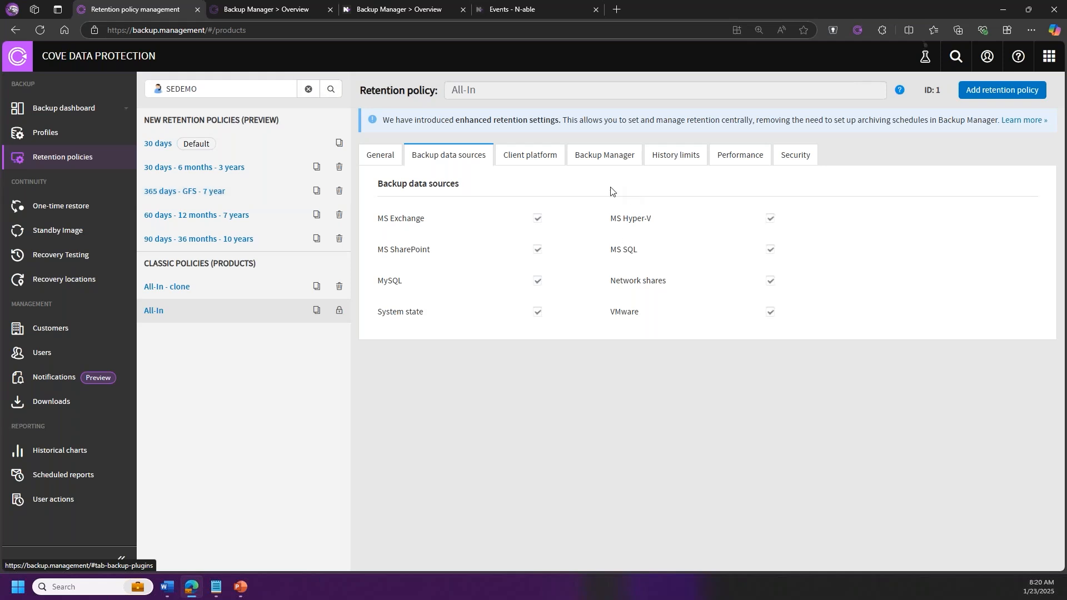
click(542, 162)
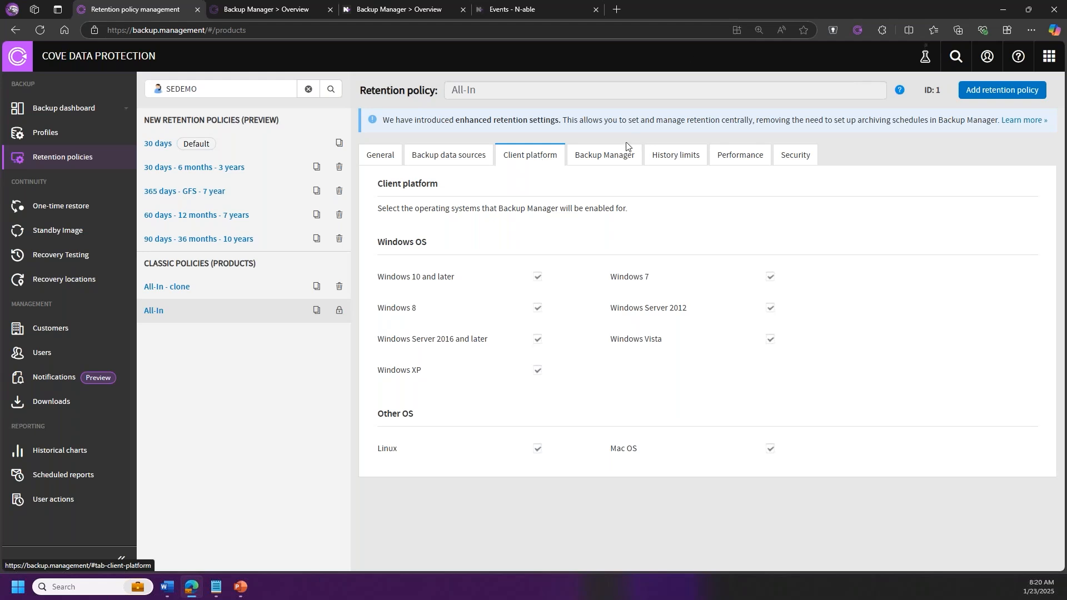
click(623, 157)
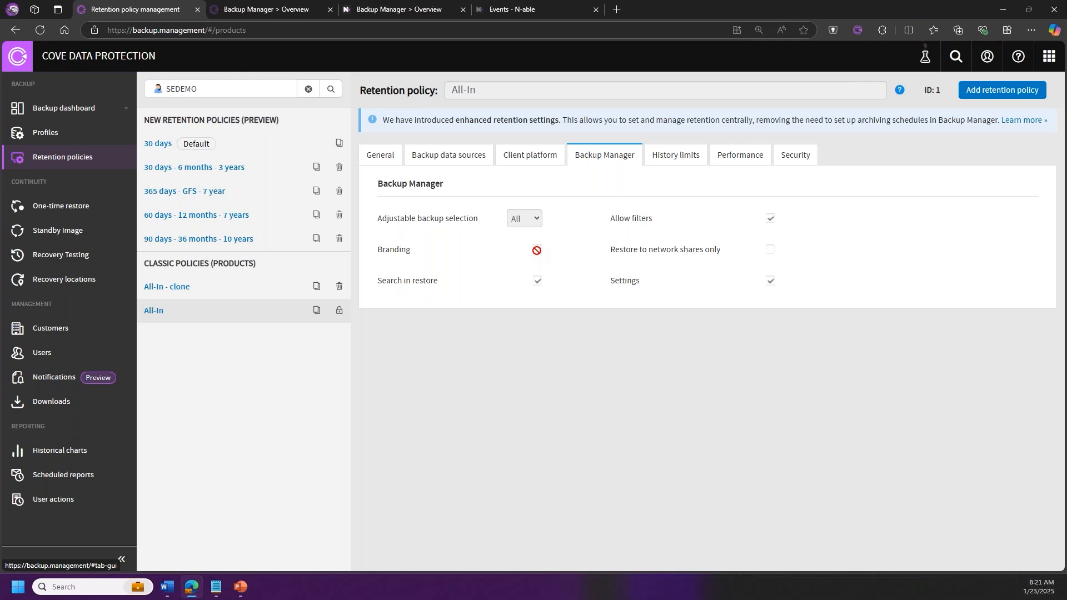
click(722, 160)
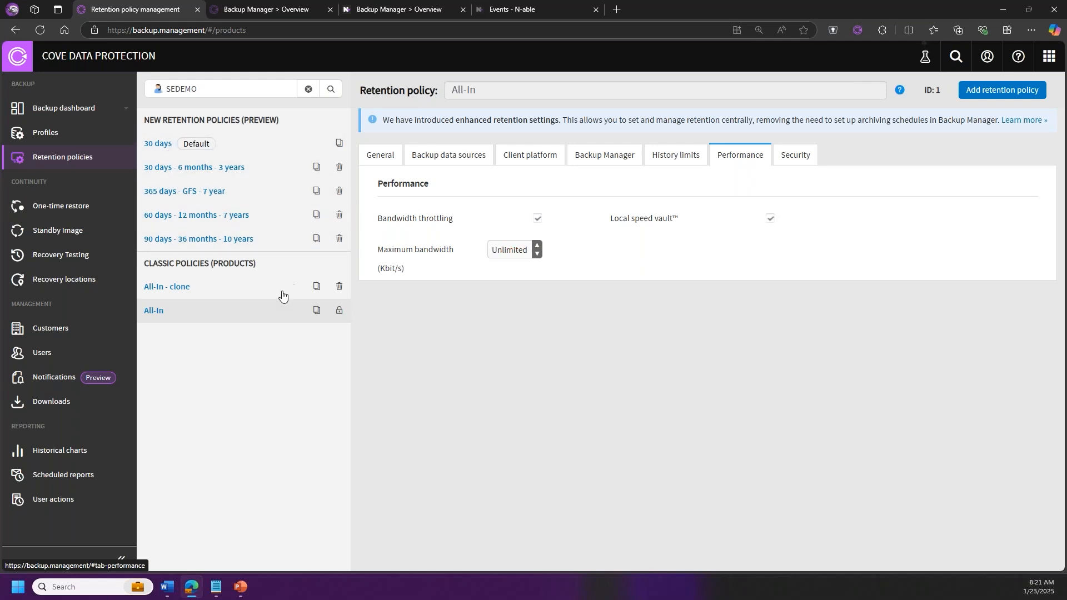
click(800, 162)
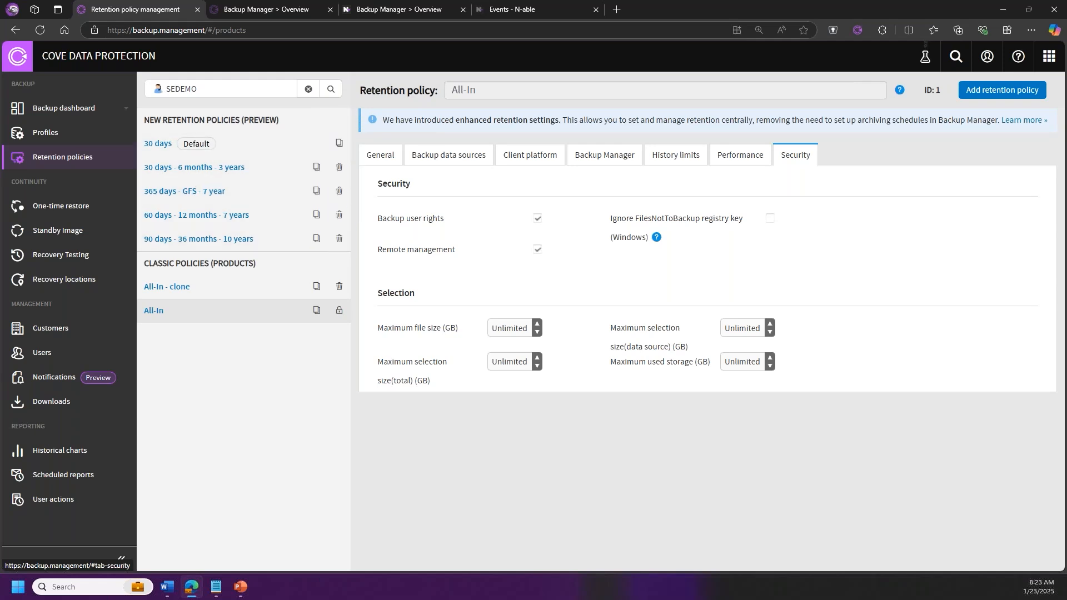
Step: Switch the customer to German Industries and check the IDs of the 60 days - 12 months - 7 years and All-In policies
click(331, 89)
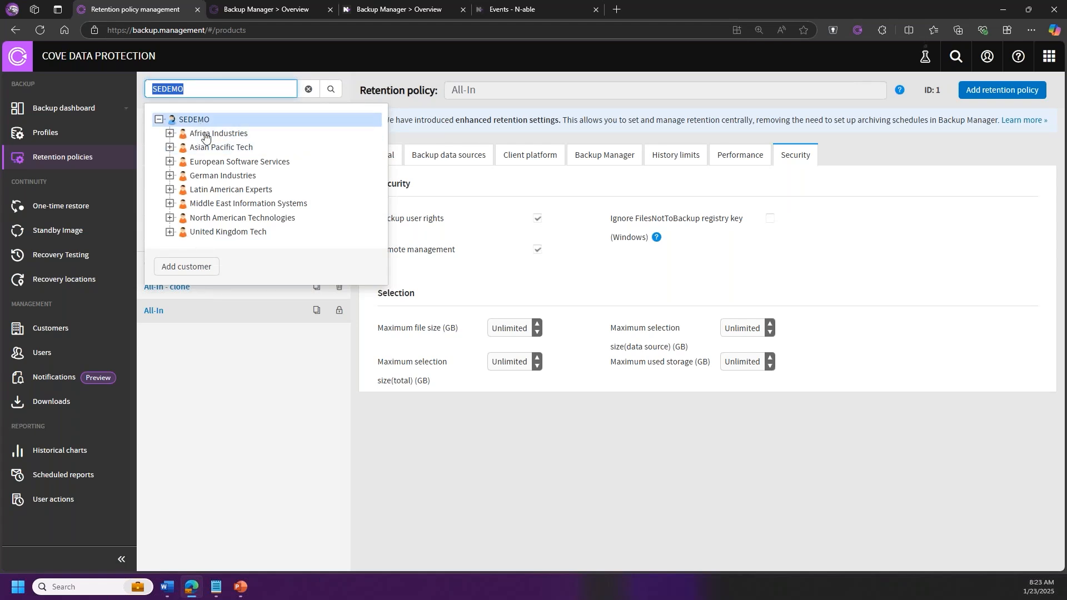
click(209, 176)
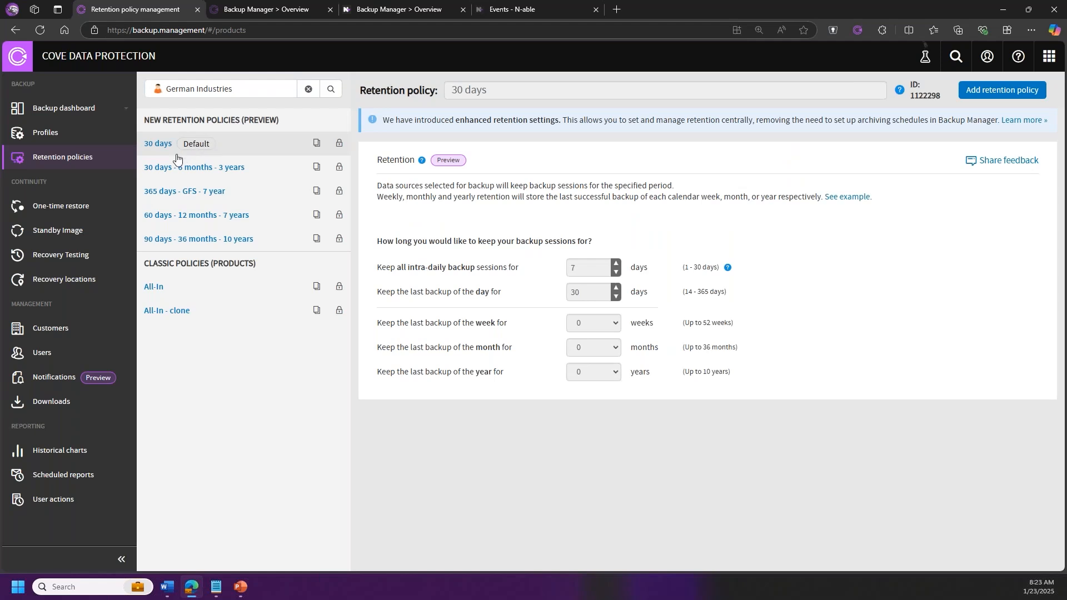
click(188, 221)
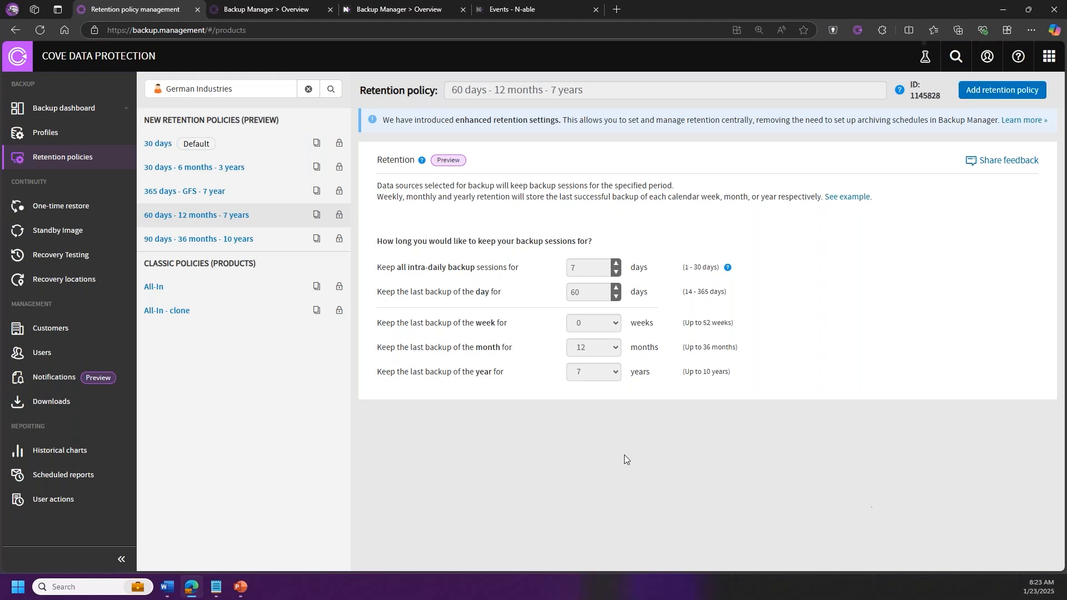
double_click(925, 95)
click(158, 288)
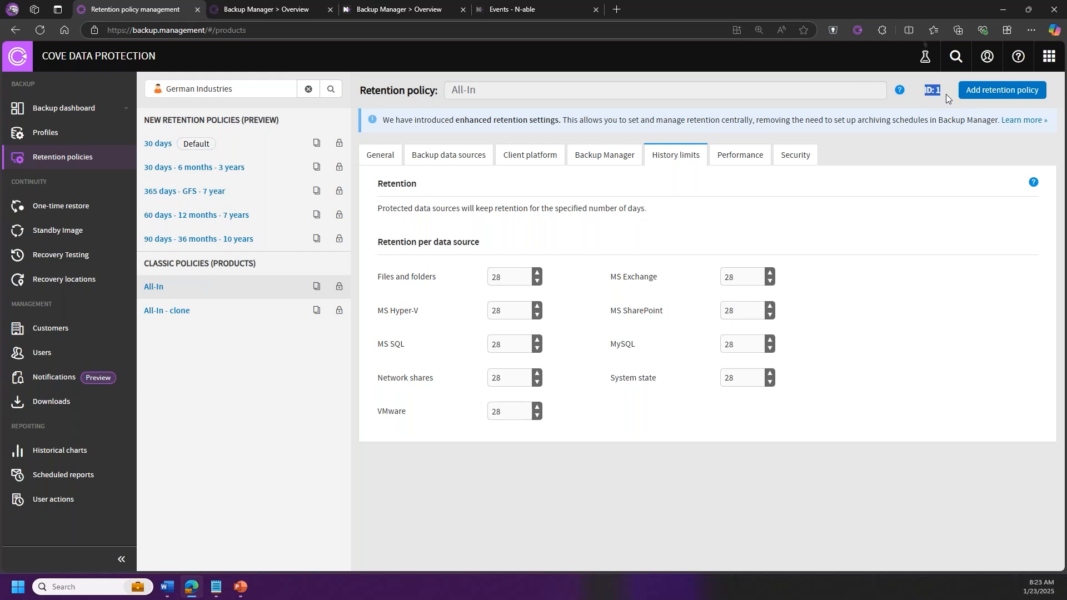
Step: Check the ID of the All-In - clone policy, and start adding a server or workstation from the device dashboard
click(200, 310)
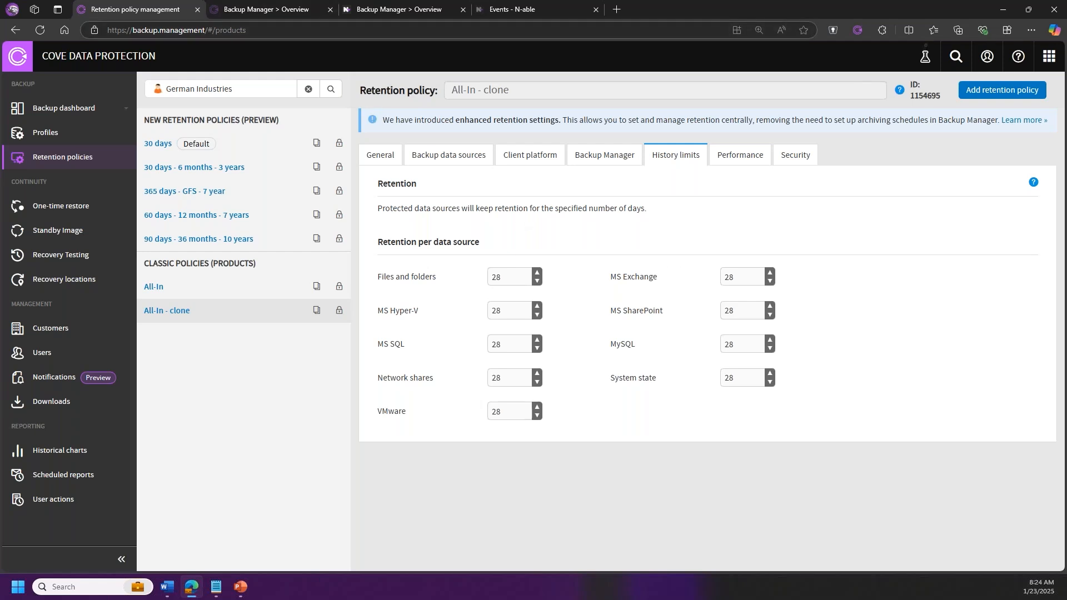
click(23, 60)
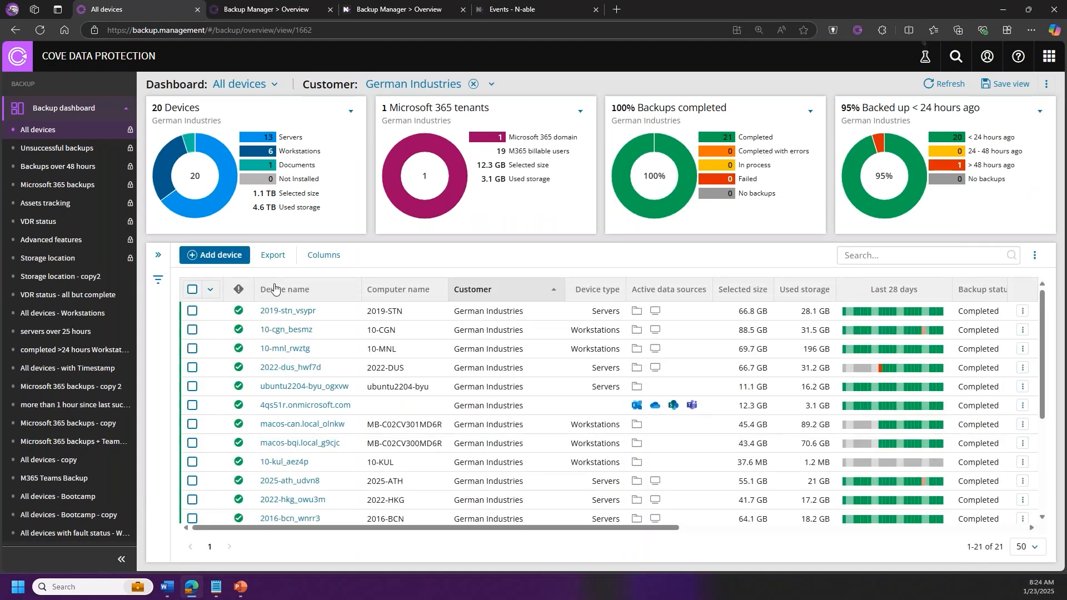
click(211, 257)
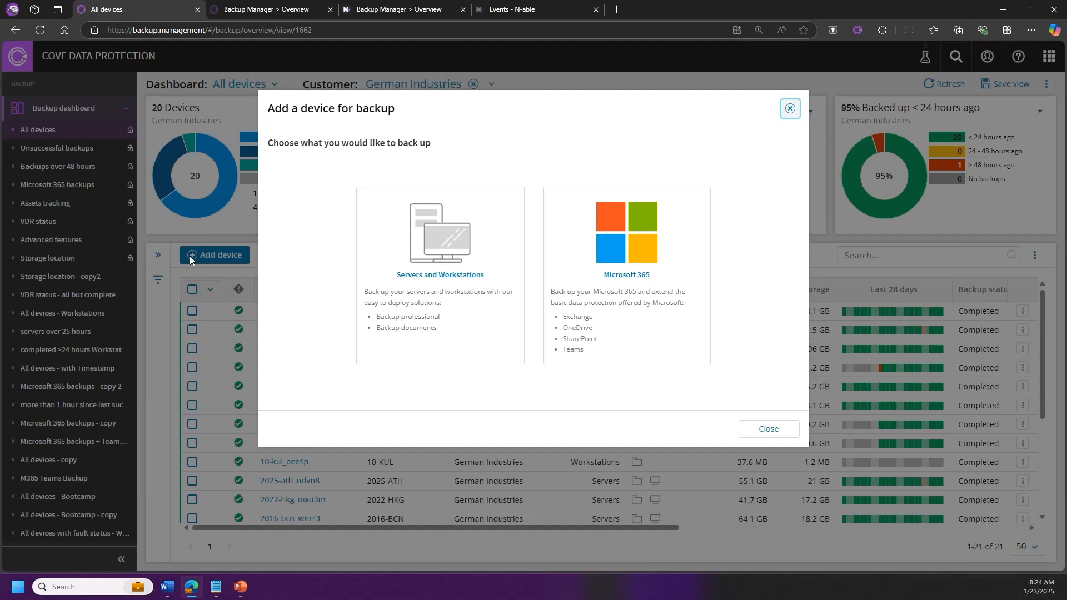
click(440, 258)
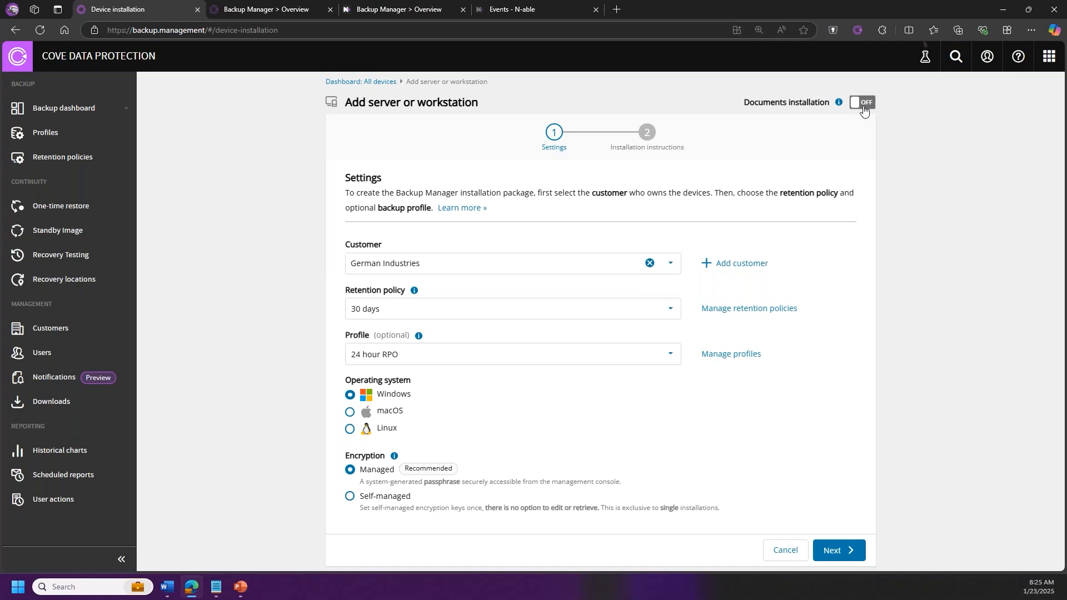
Step: Look up the Documents installation guide from its help tip and return to the device installation settings
mouse_move(839, 105)
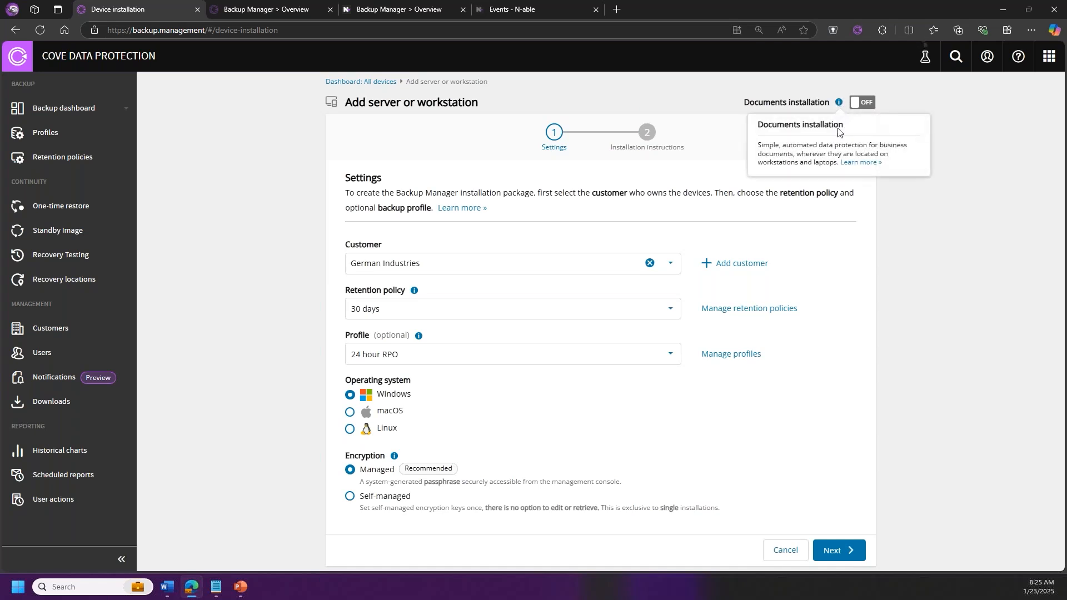
click(861, 162)
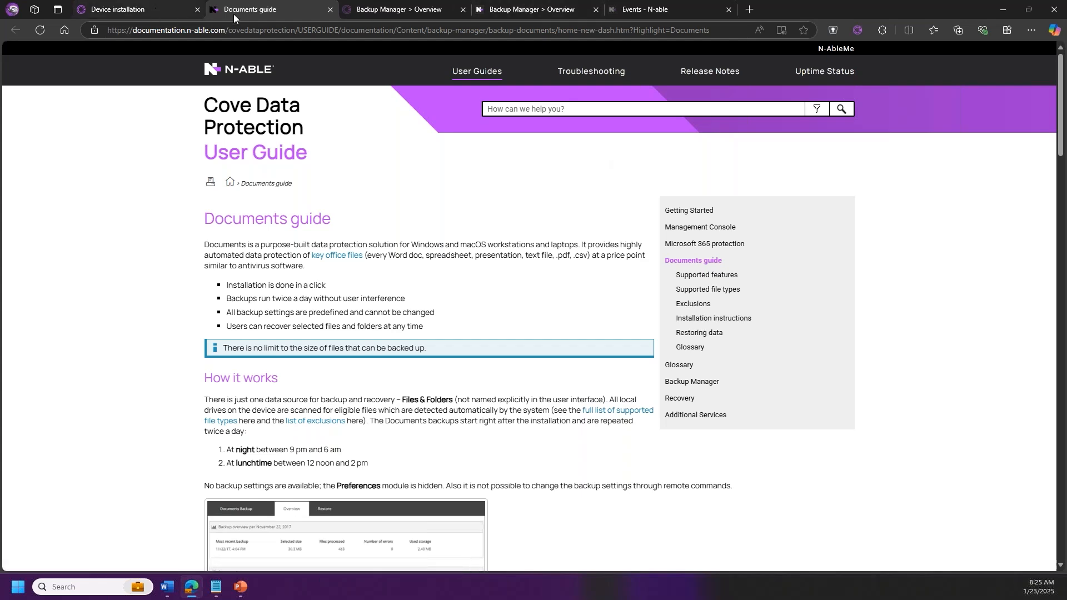
click(128, 10)
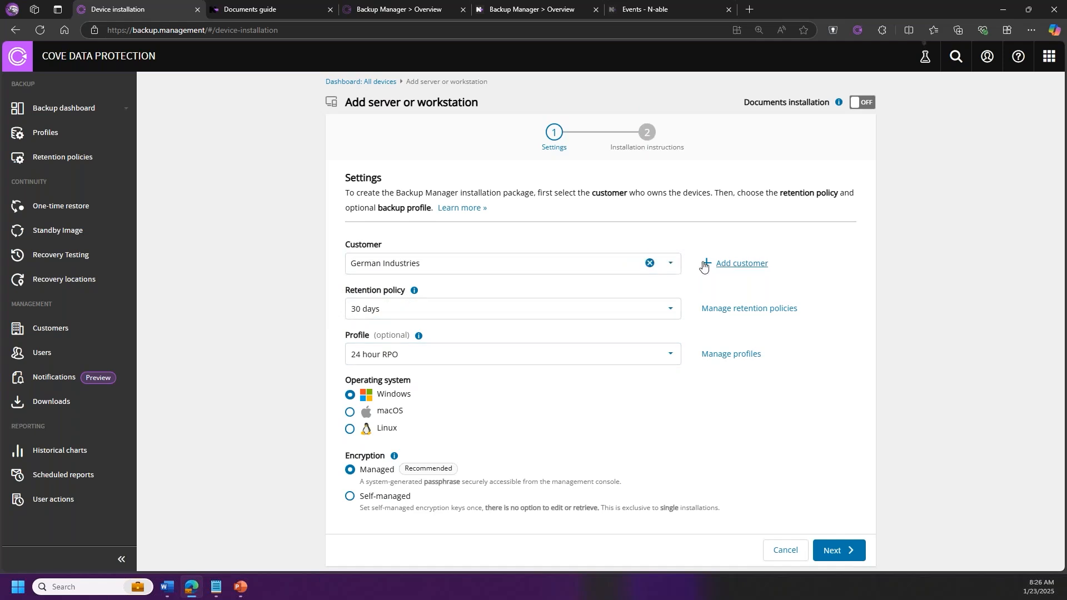
Step: Configure the installation package with the 365 days - GFS - 7 year retention policy, 1 hour RPO profile and macOS, and proceed to its instructions
click(672, 311)
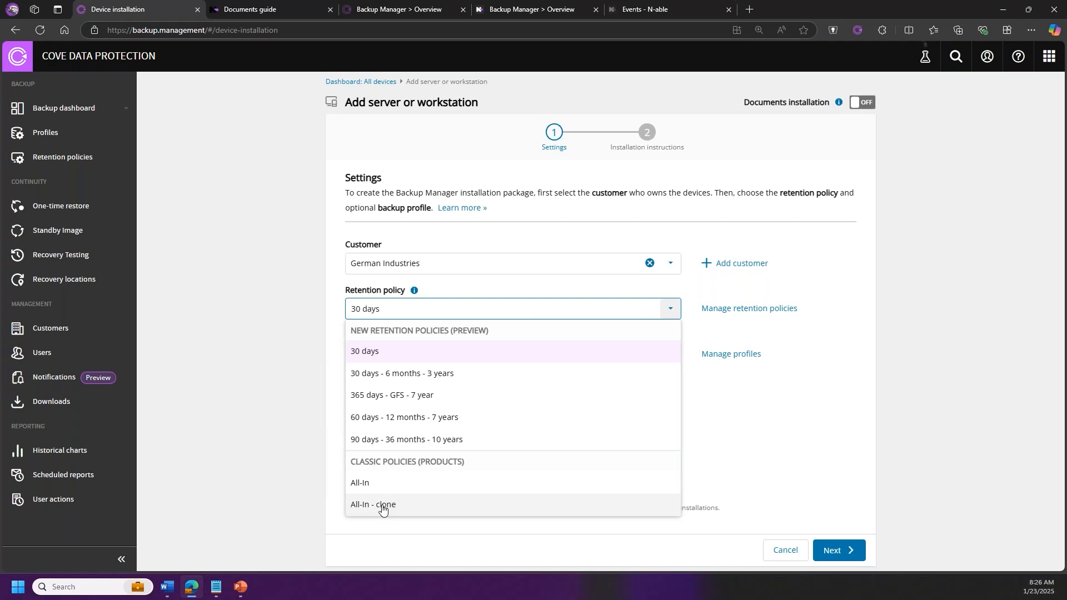
click(386, 397)
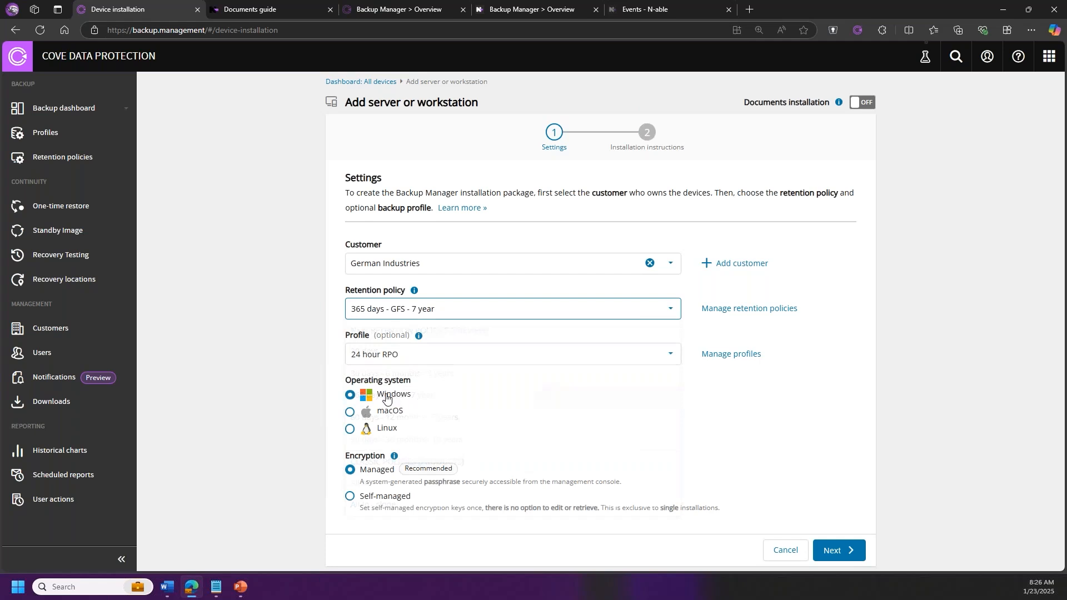
click(414, 354)
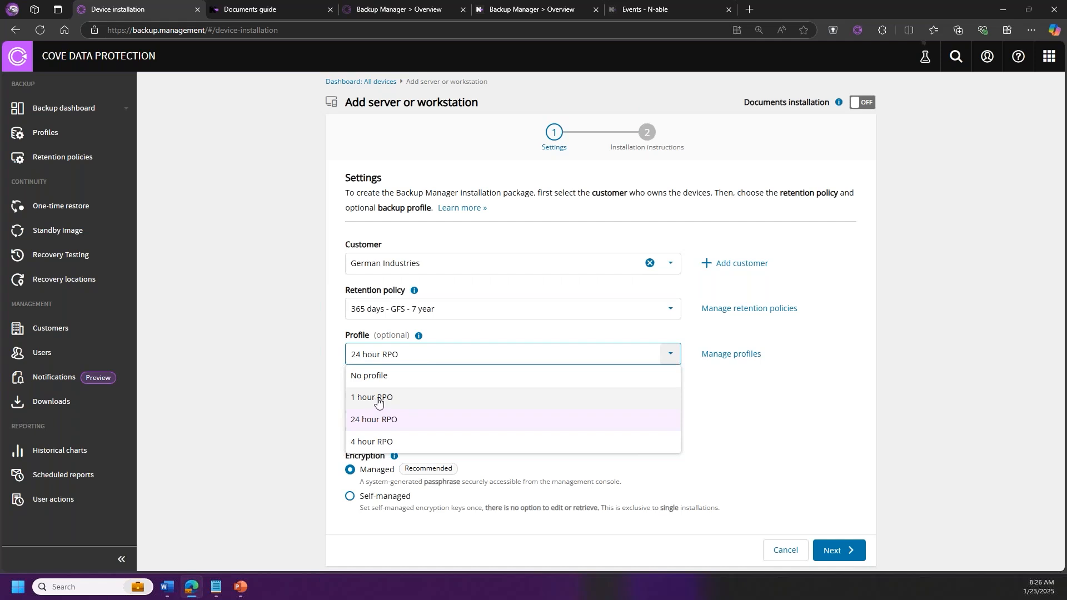
click(399, 401)
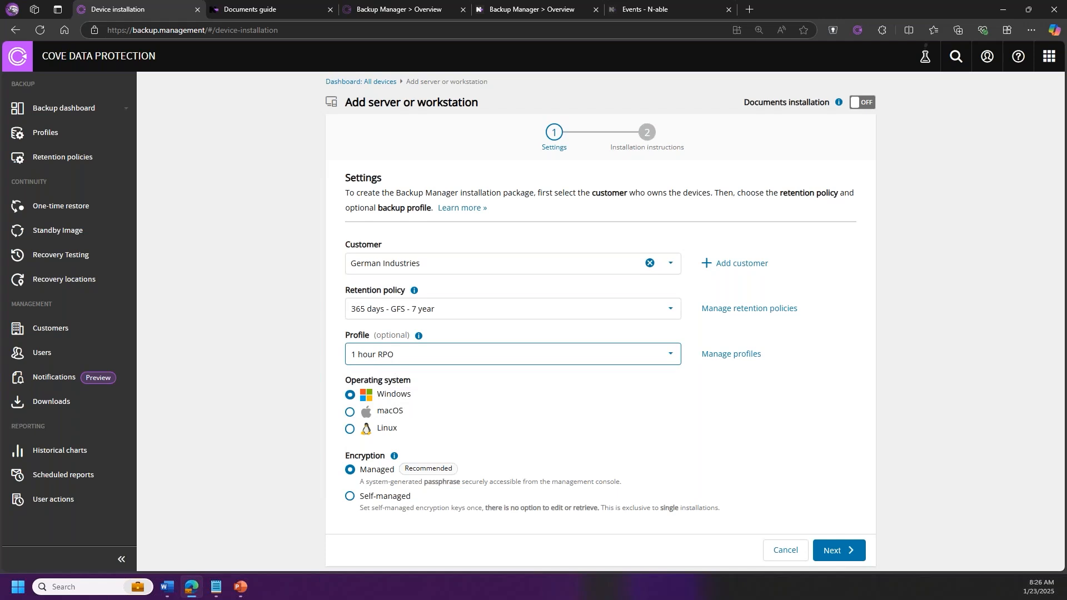
click(373, 416)
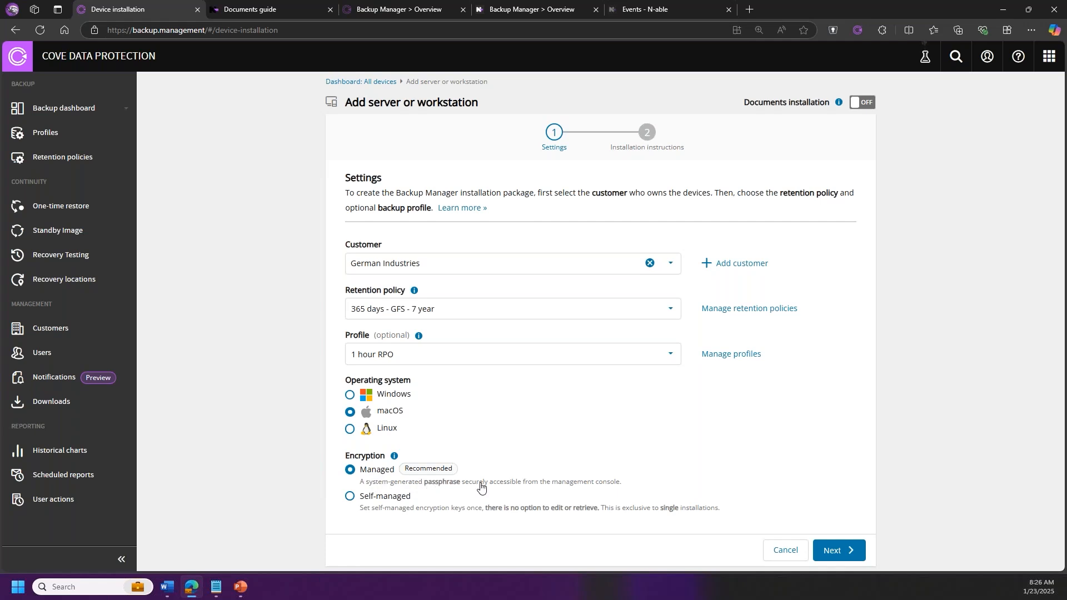
click(832, 552)
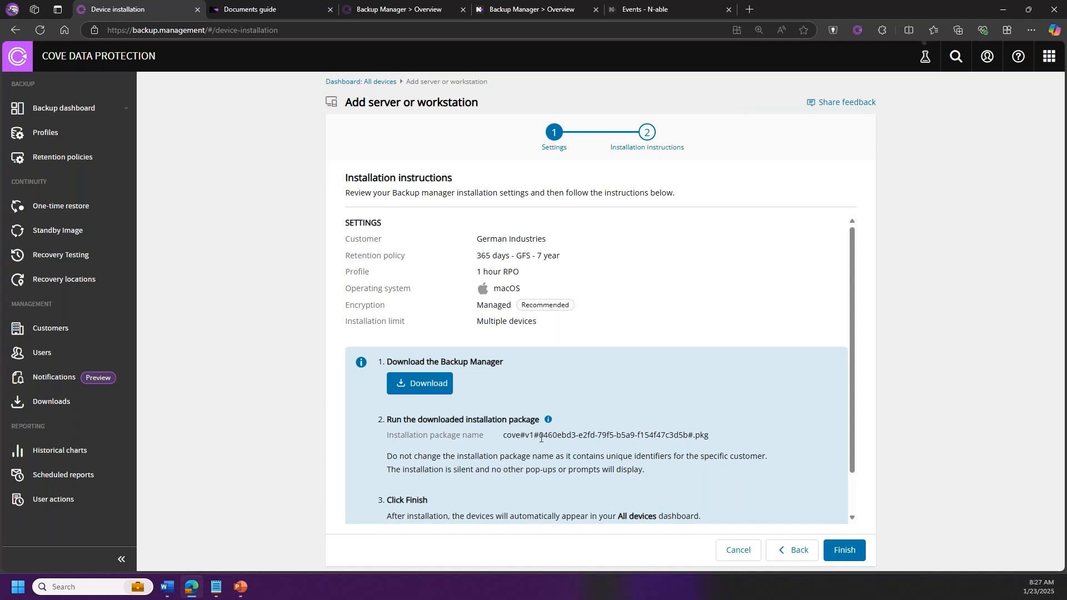
Step: Highlight the unique identifier in the installation package name and download the macOS Backup Manager package twice
drag(540, 439, 689, 433)
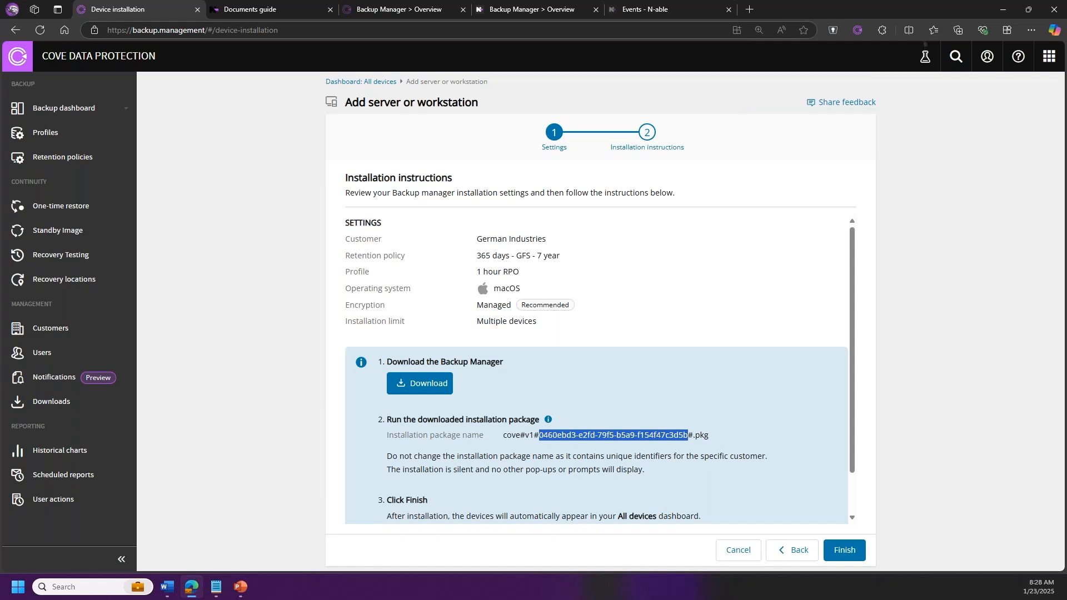
click(423, 387)
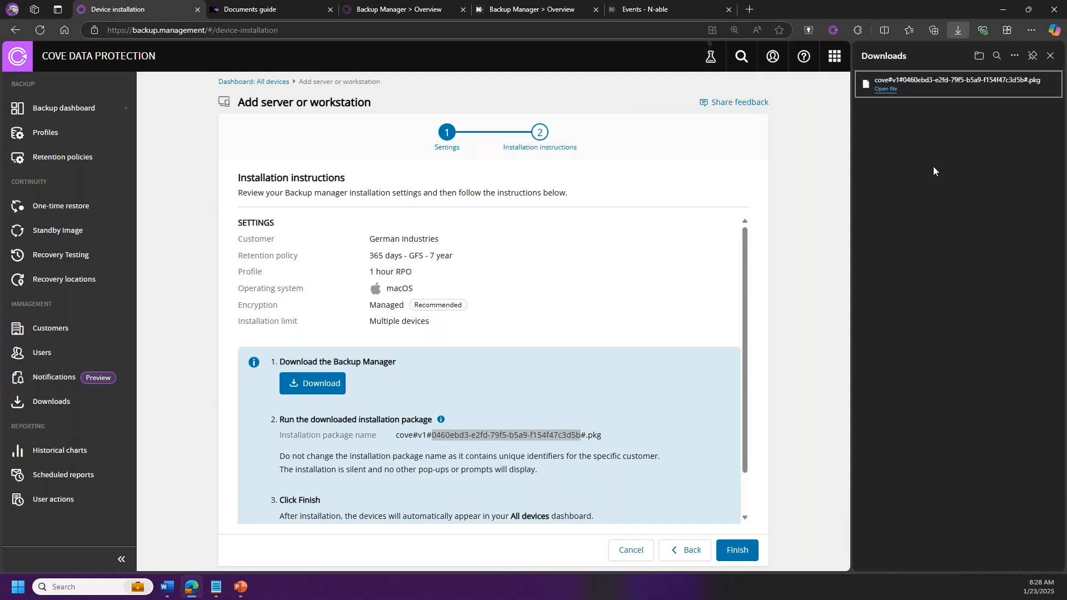
click(310, 383)
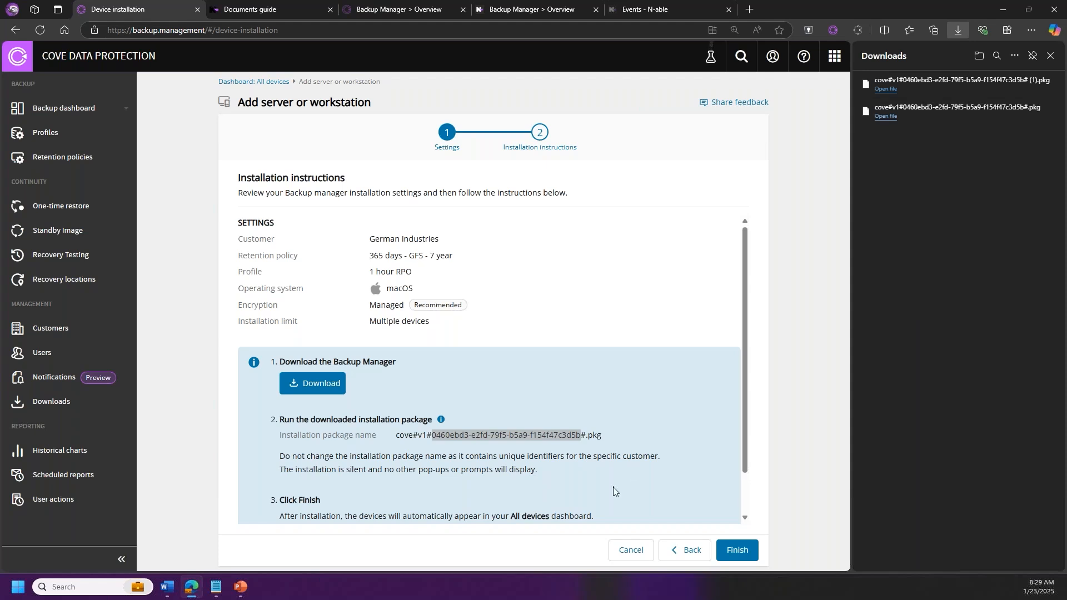
Step: Copy the macOS installation instructions and paste them into the open Notepad note, below the Windows instructions
scroll(615, 485, down, 2)
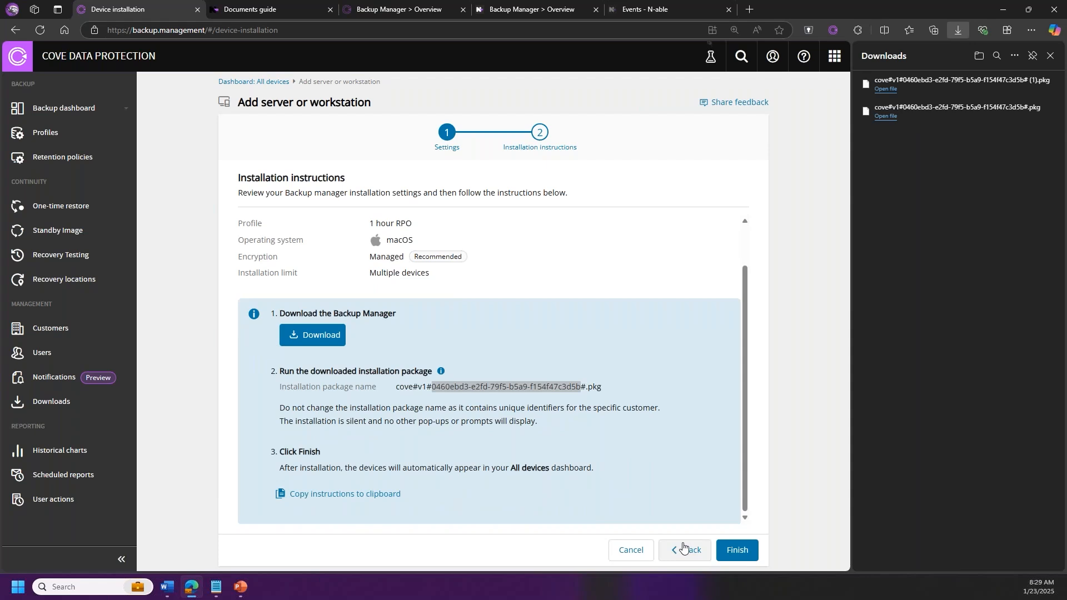
click(327, 498)
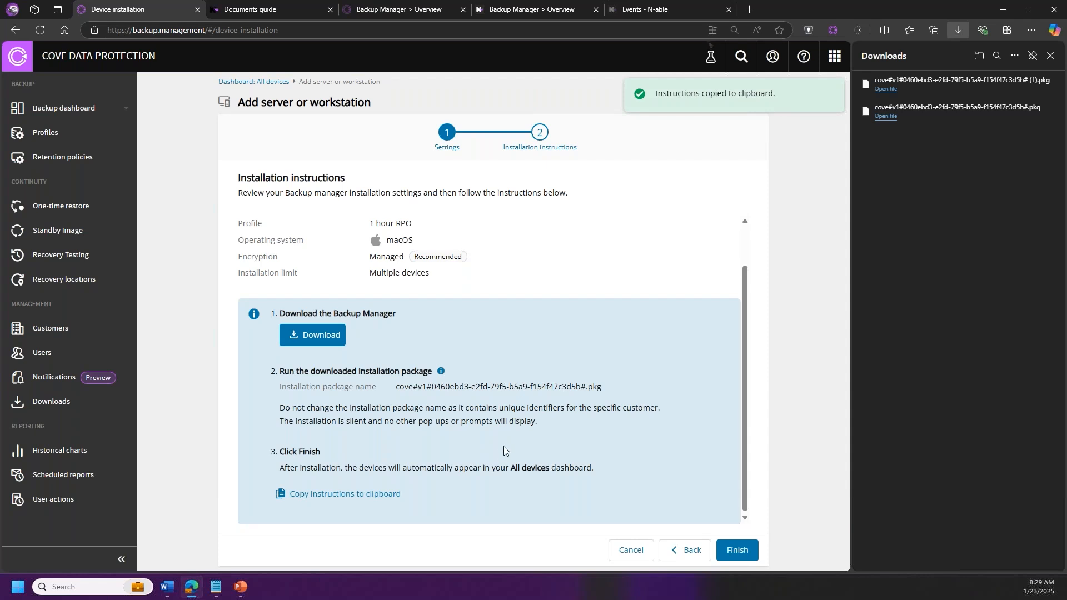
click(216, 587)
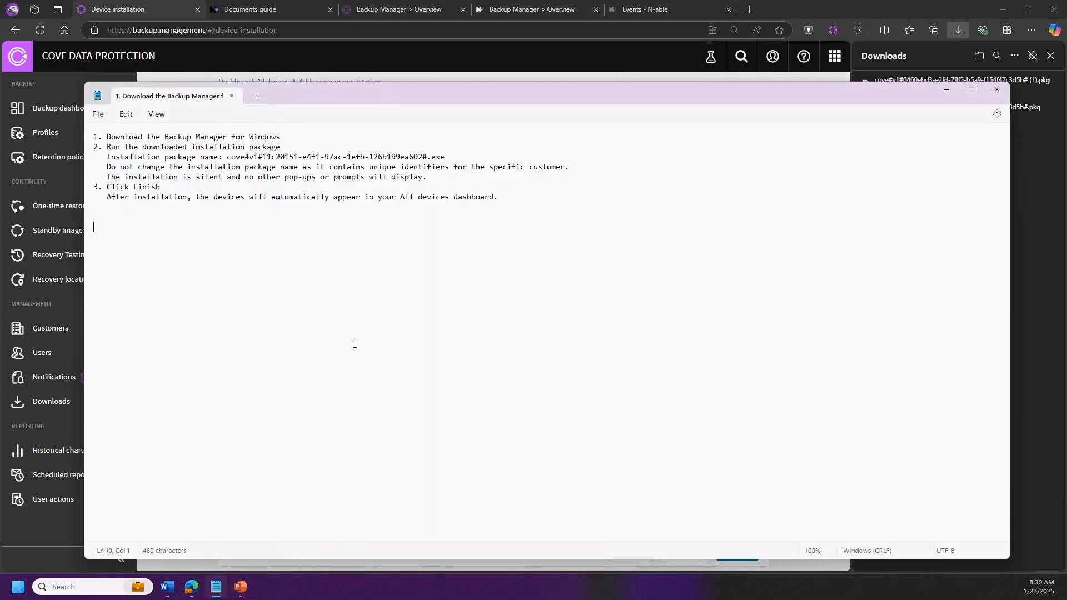
key(Return)
key(Return)
key(ctrl+v)
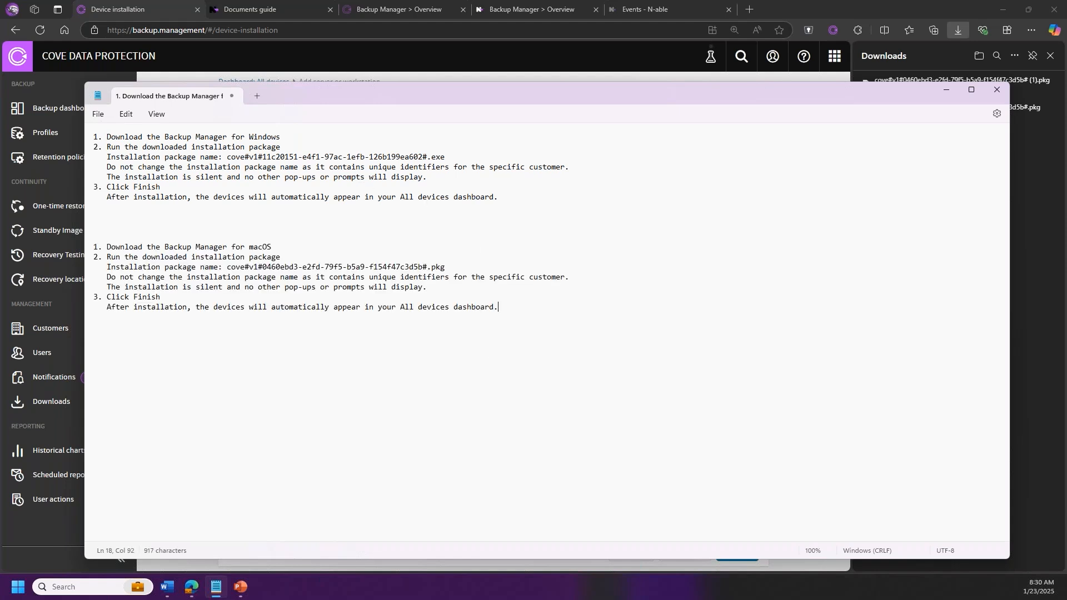
Step: Compare the Windows and macOS installation instructions in the note by highlighting each block, and return to the browser
drag(103, 137, 485, 167)
drag(499, 307, 93, 246)
click(387, 306)
click(947, 89)
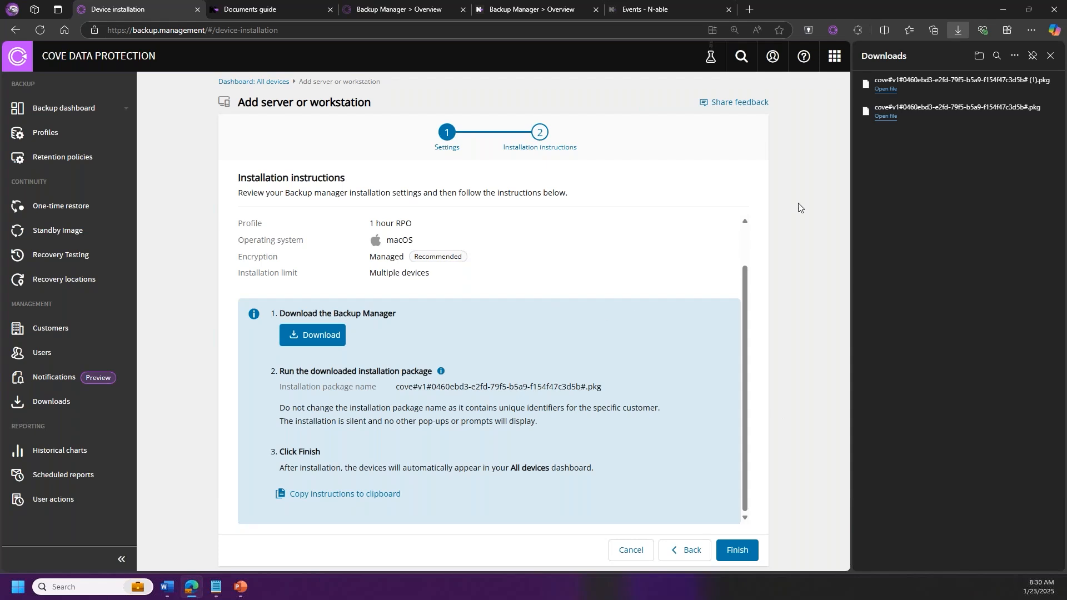
Step: Switch the installation package's operating system to Linux and download the Linux Backup Manager package
click(694, 556)
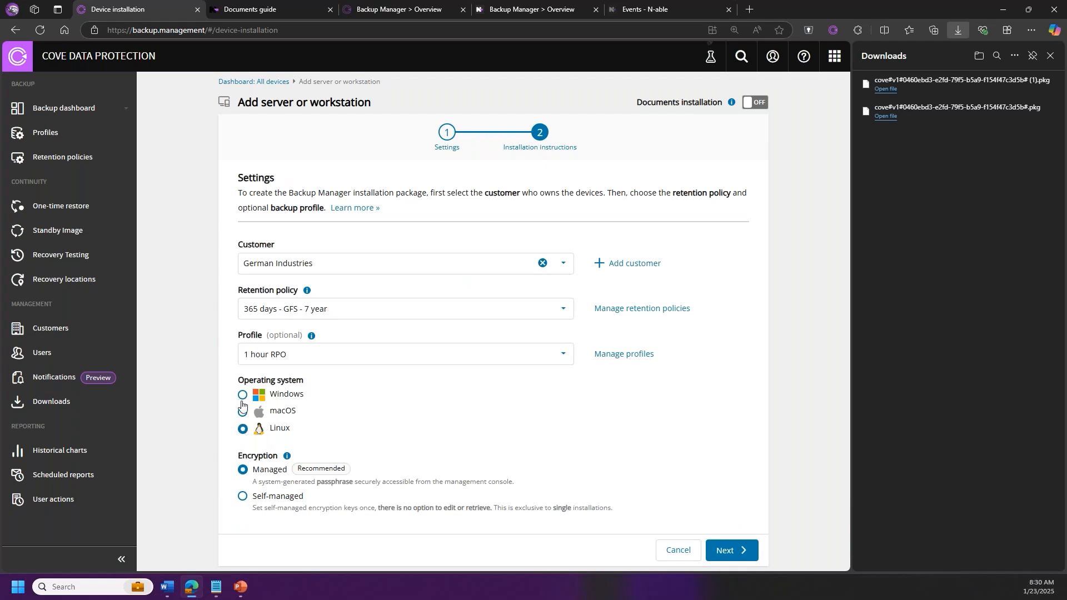
click(741, 550)
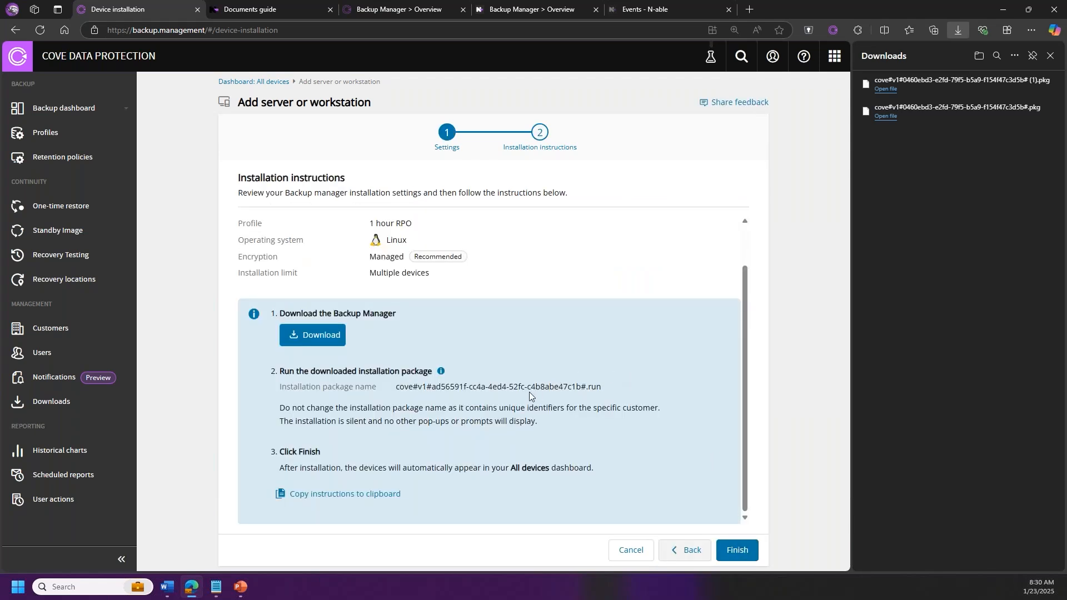
click(313, 338)
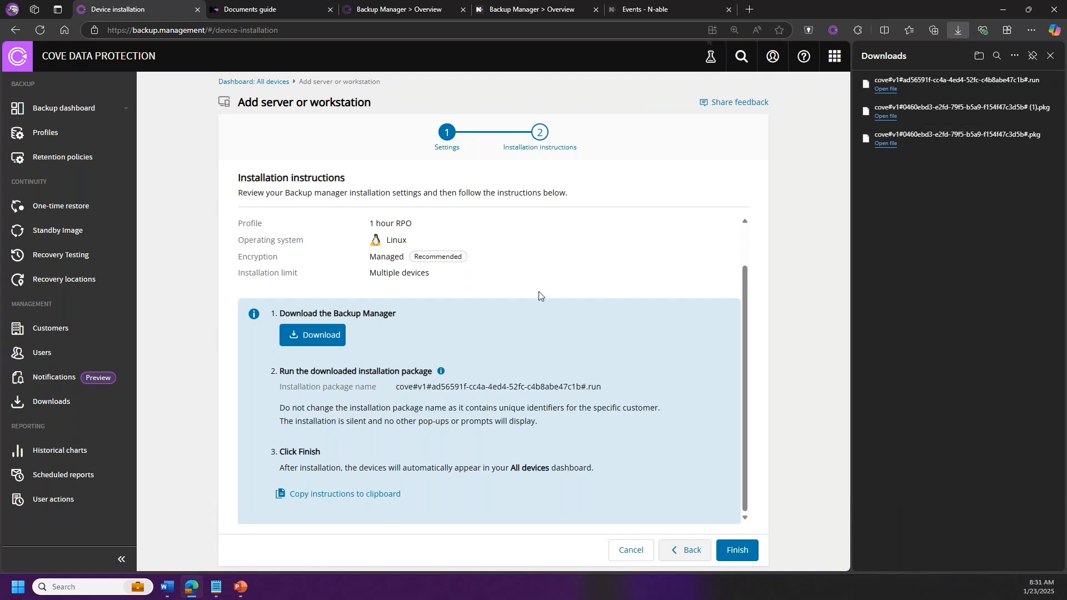
Step: Recheck the Linux package settings, finish the device installation wizard and close the list of downloaded files
click(686, 550)
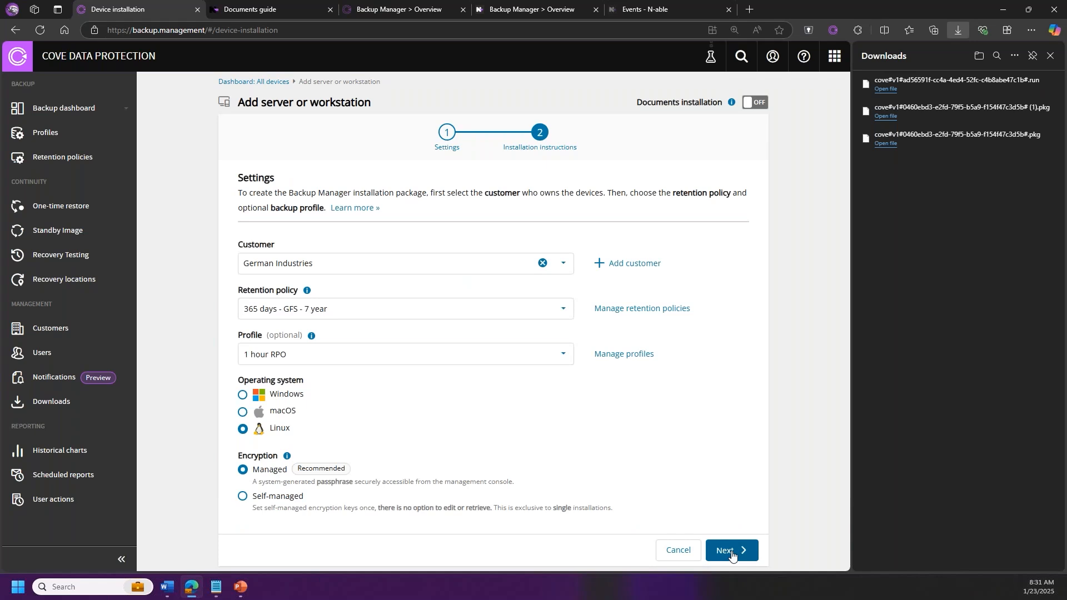
click(722, 550)
click(740, 552)
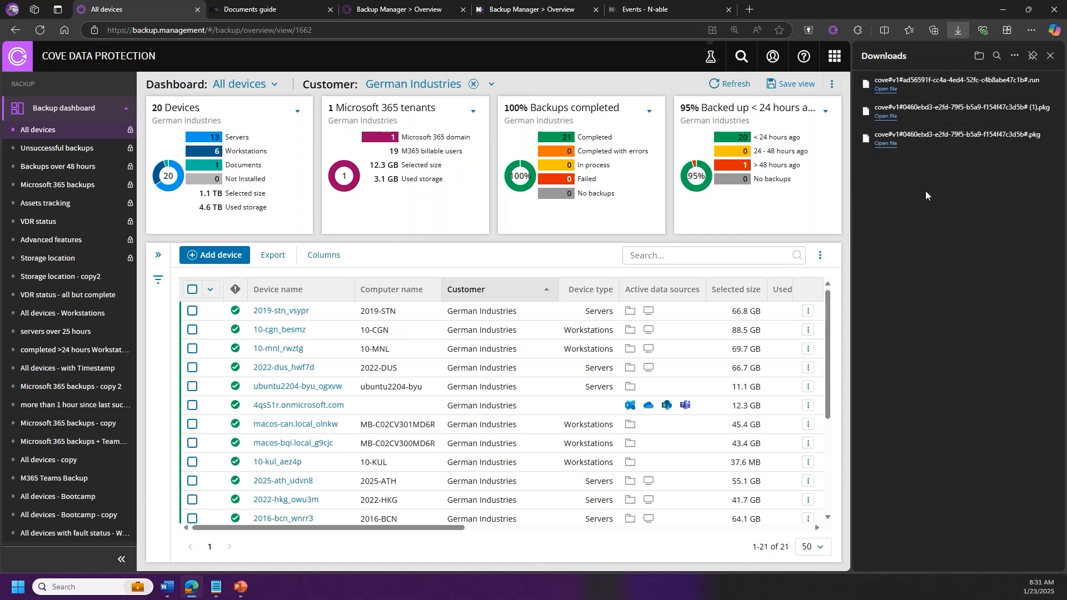
mouse_move(927, 127)
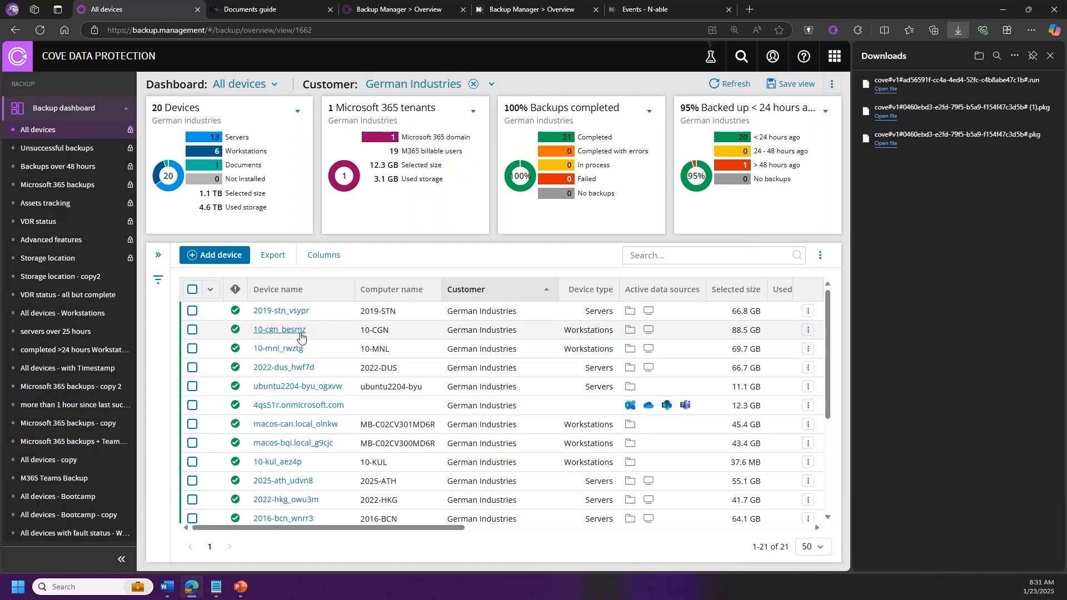
click(1049, 58)
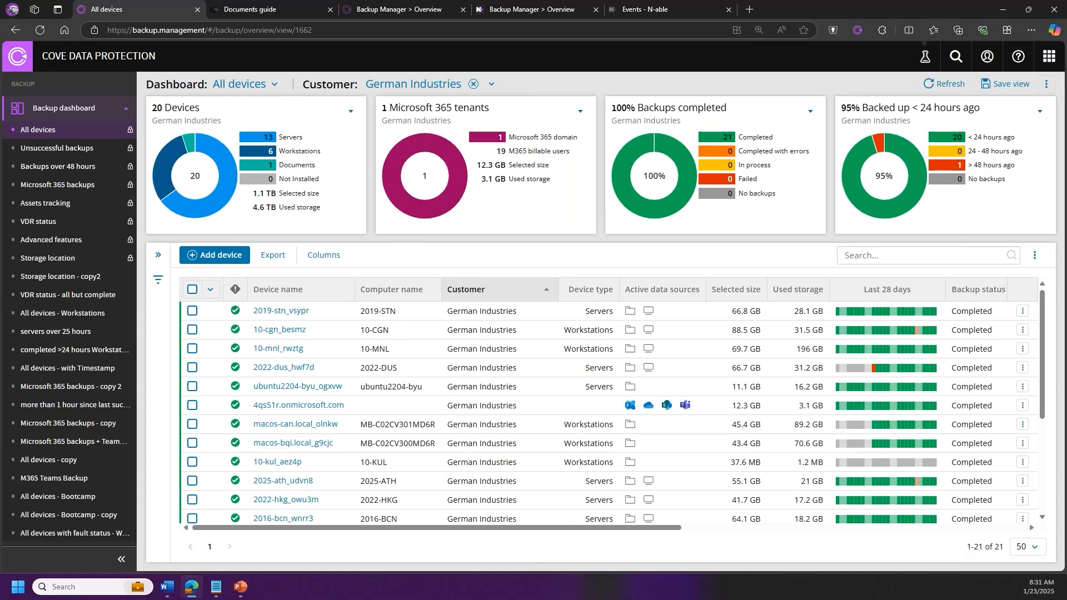
Step: Find the retention columns for the device table and select Files and Folders retention, System State retention and MS SQL retention
click(325, 258)
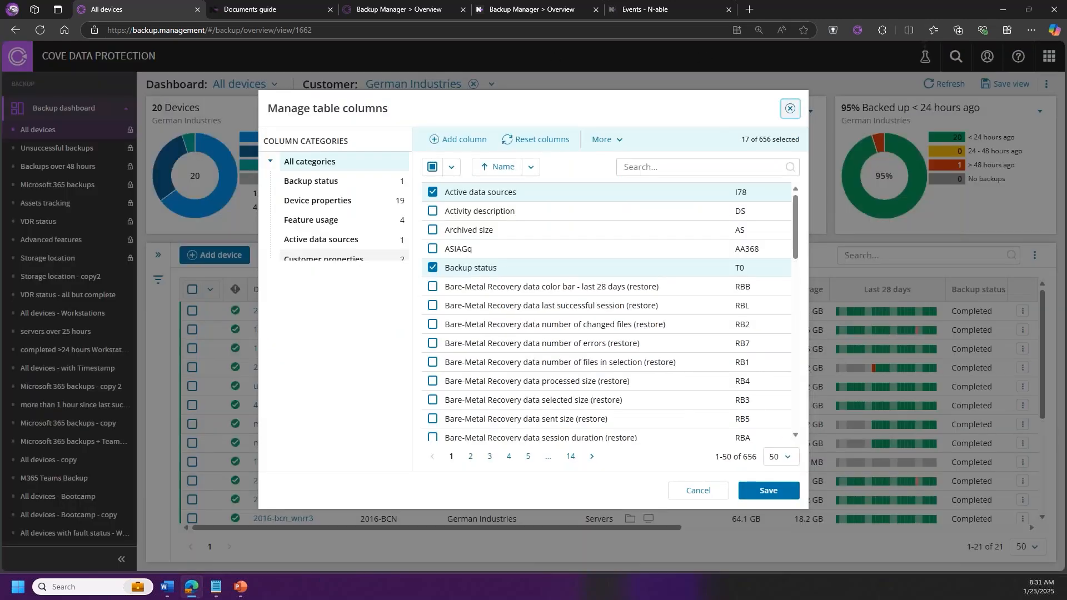
click(667, 165)
text(ret)
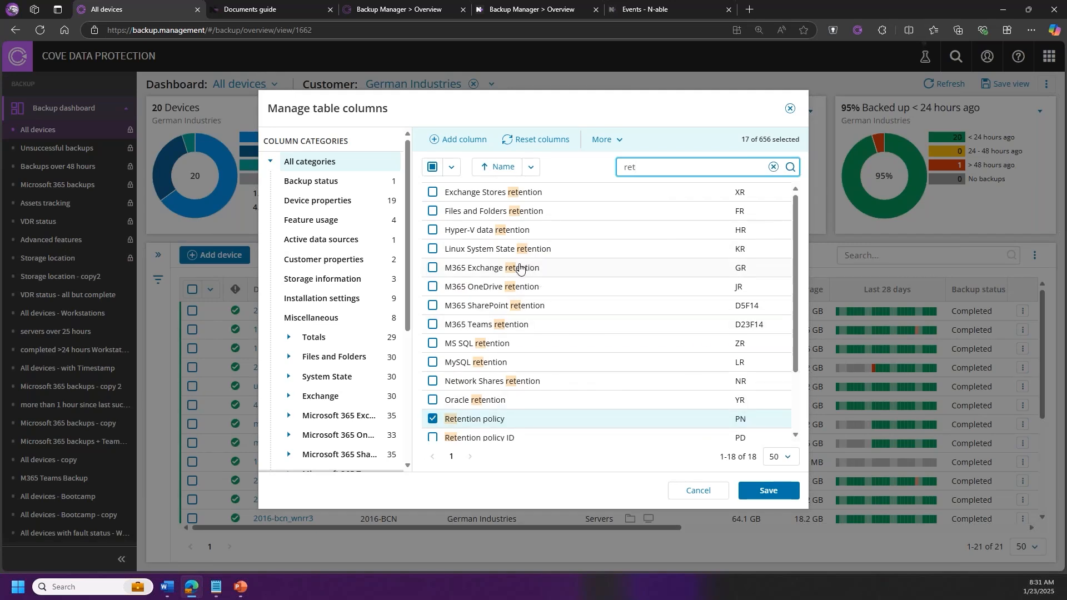
click(432, 212)
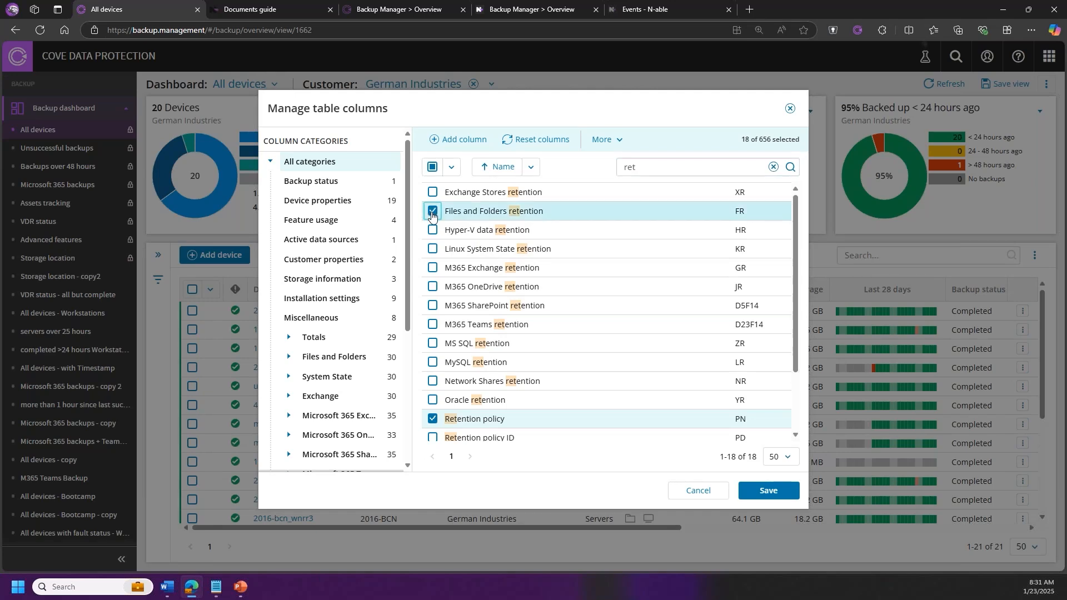
scroll(434, 363, down, 2)
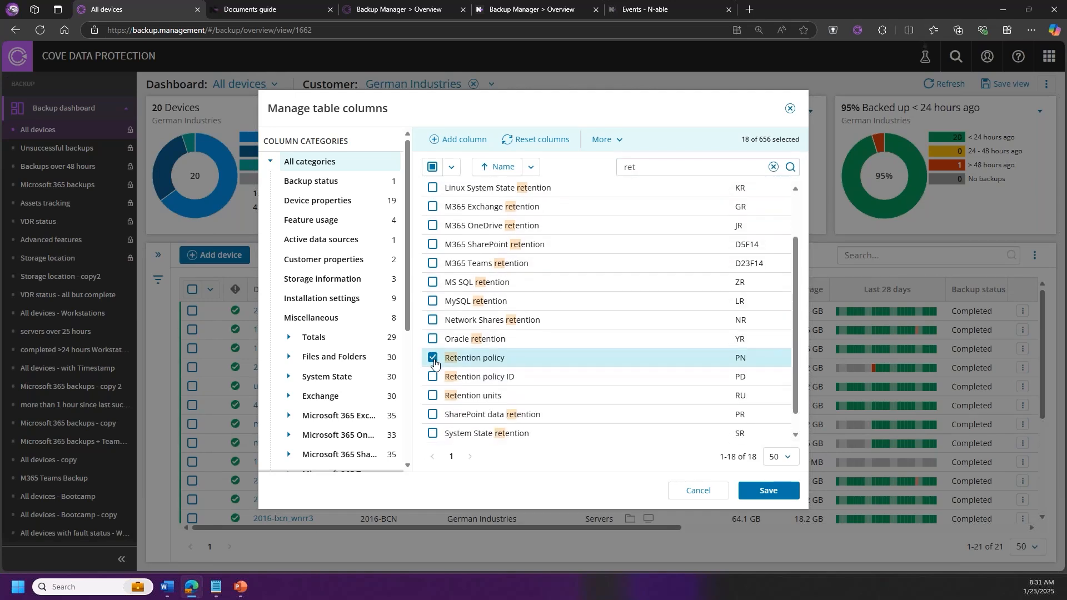
click(433, 424)
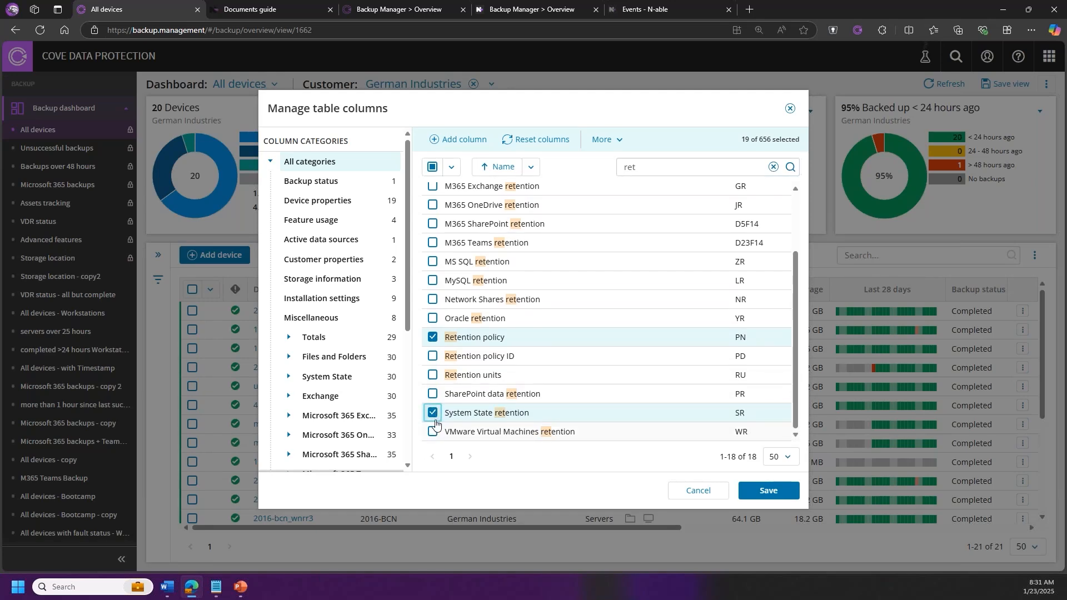
scroll(436, 425, up, 2)
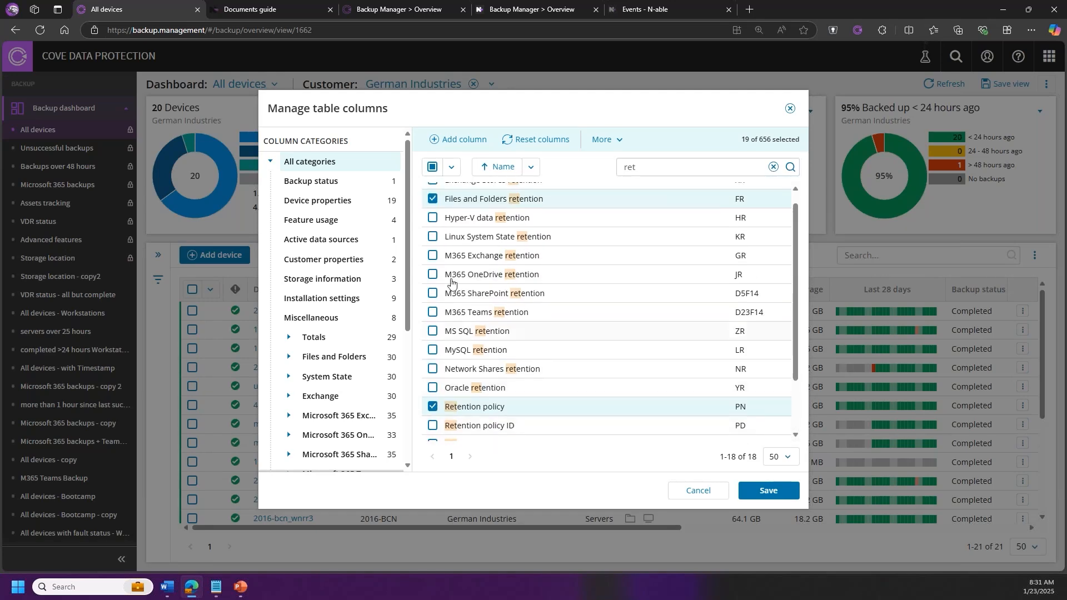
click(433, 332)
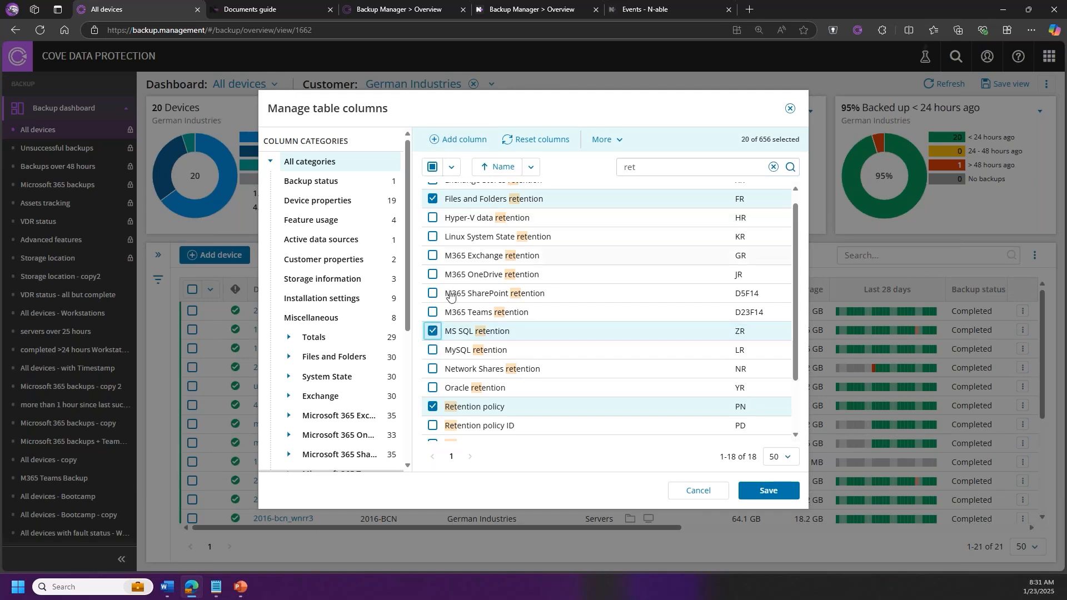
Step: Also select the Retention policy ID and Retention units columns and save the table column selection
scroll(451, 298, down, 2)
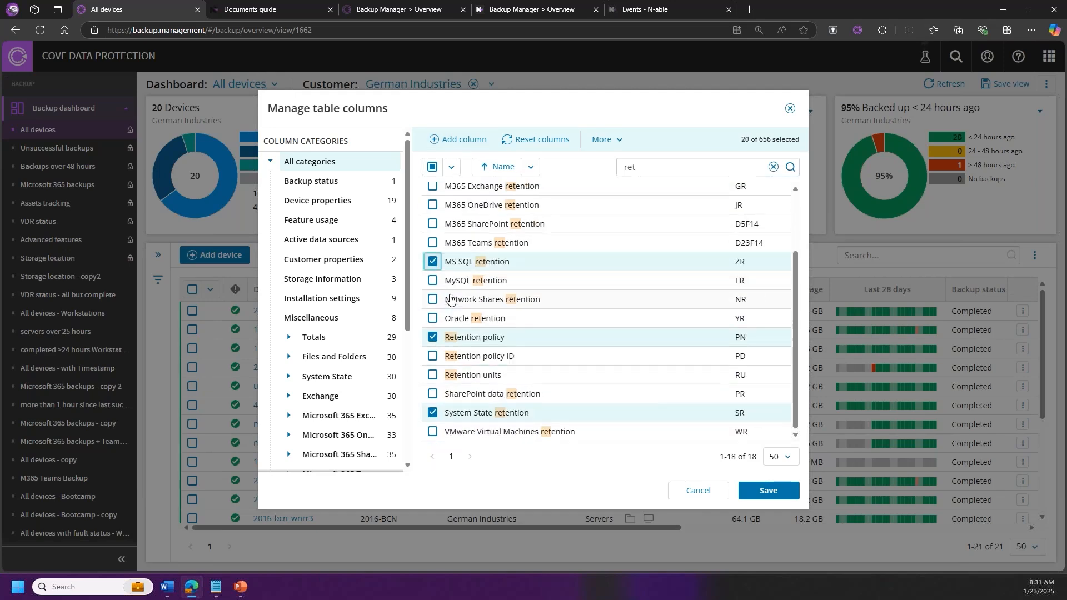
click(434, 358)
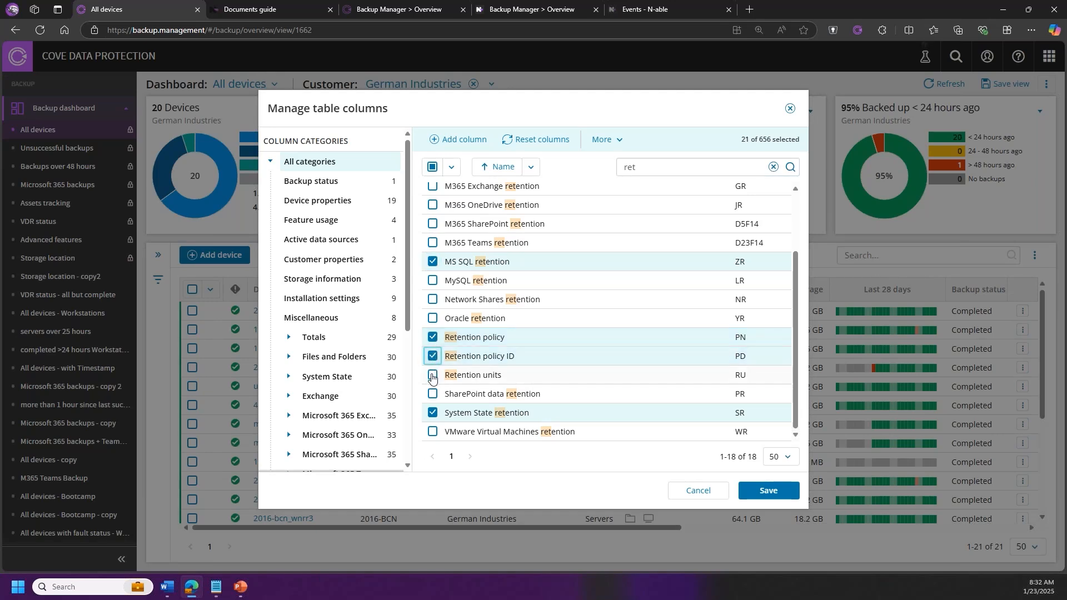
click(433, 376)
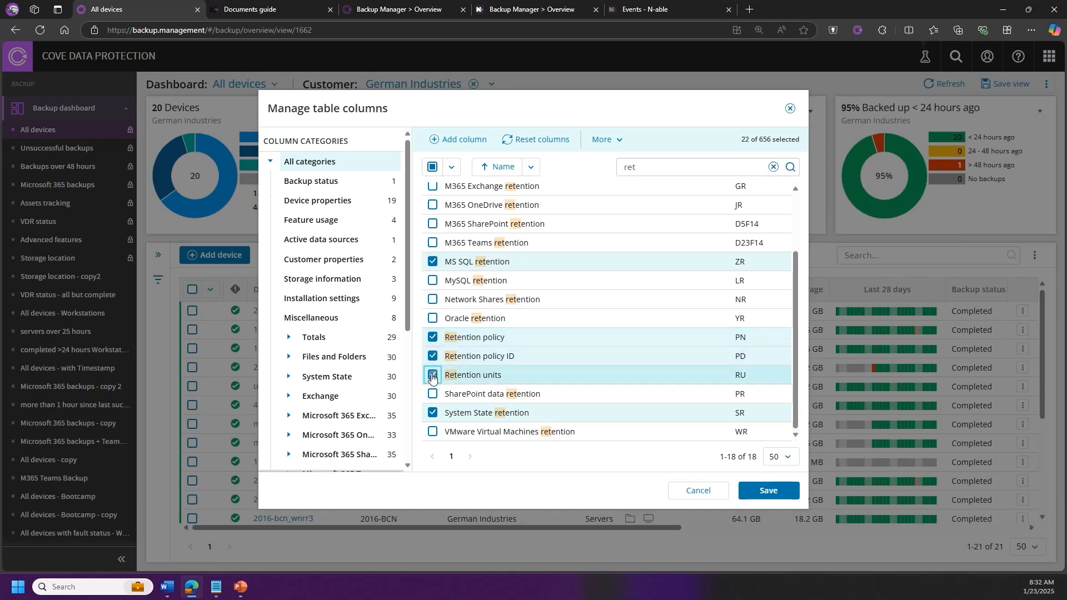
click(761, 495)
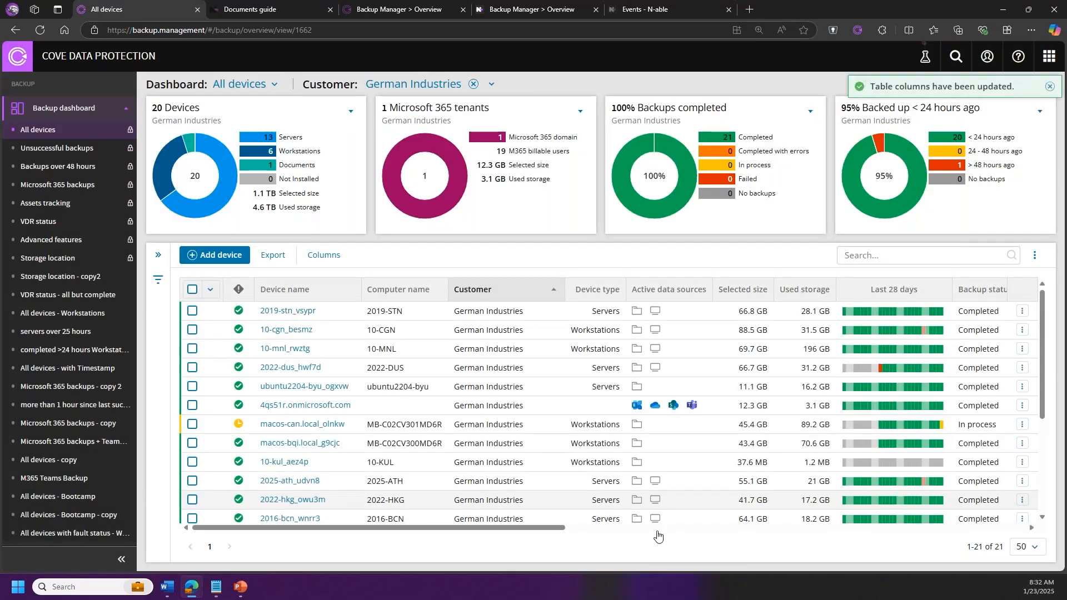
Step: Examine the retention policy ID, units and per-data-source retention values across all German Industries devices
drag(454, 531, 1002, 538)
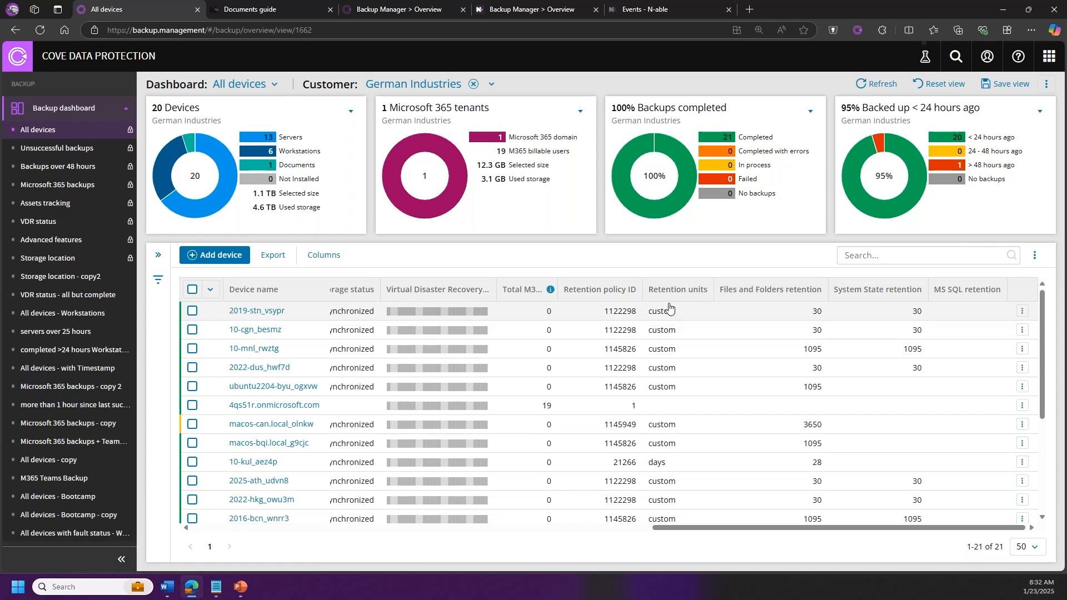
scroll(676, 303, down, 1)
scroll(674, 306, up, 1)
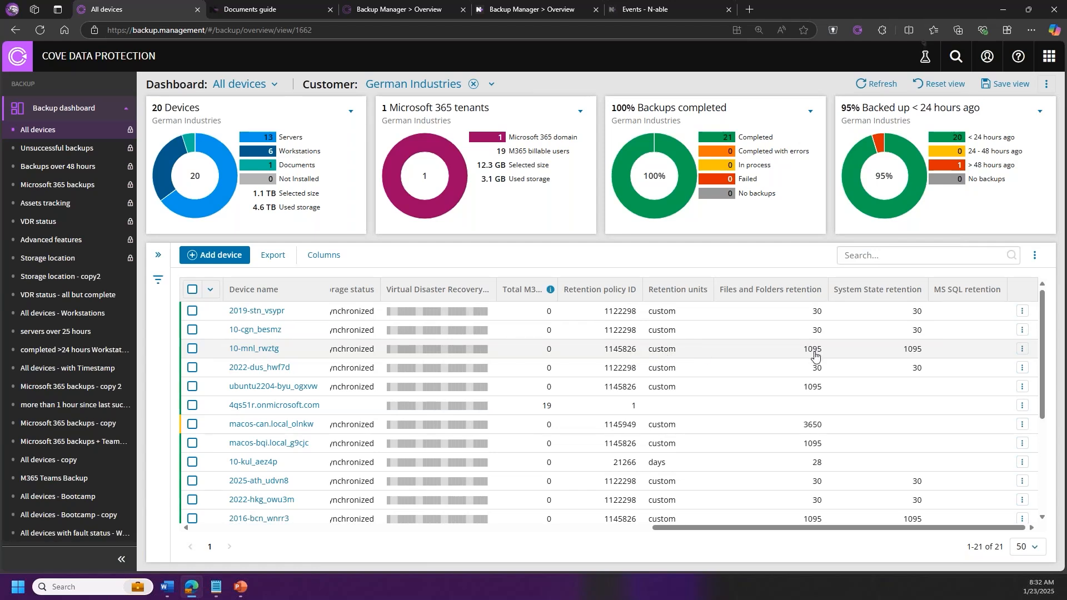
scroll(817, 398, down, 1)
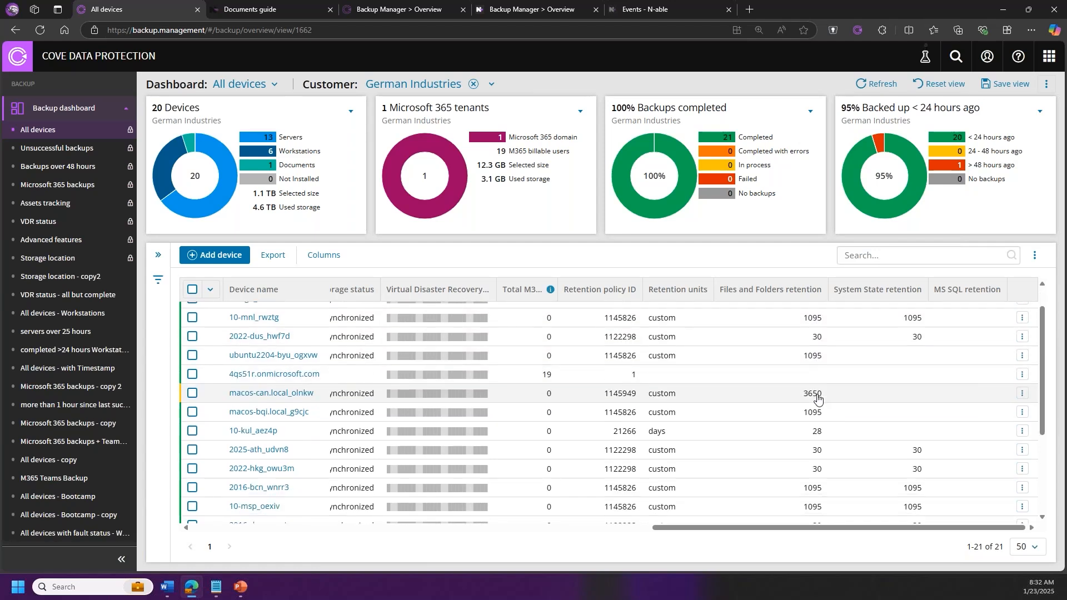
scroll(818, 398, down, 4)
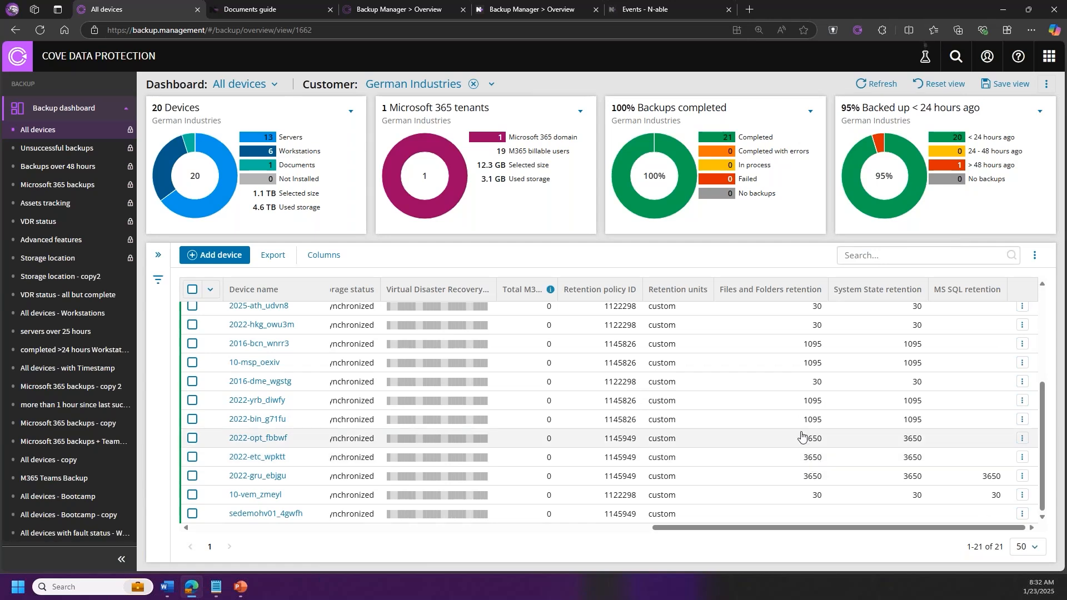
scroll(810, 467, up, 1)
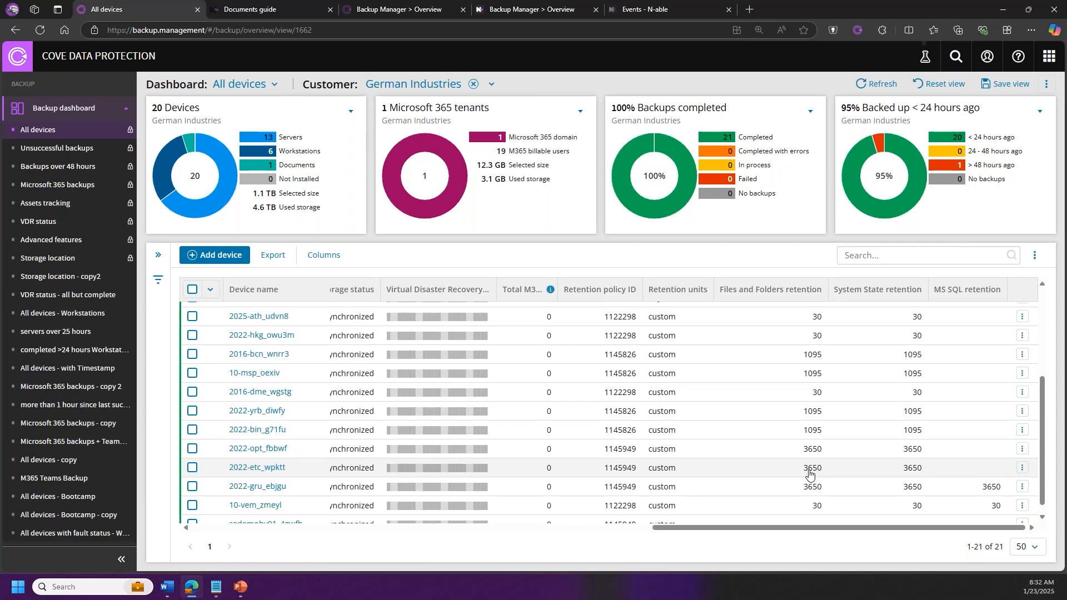
scroll(810, 473, down, 1)
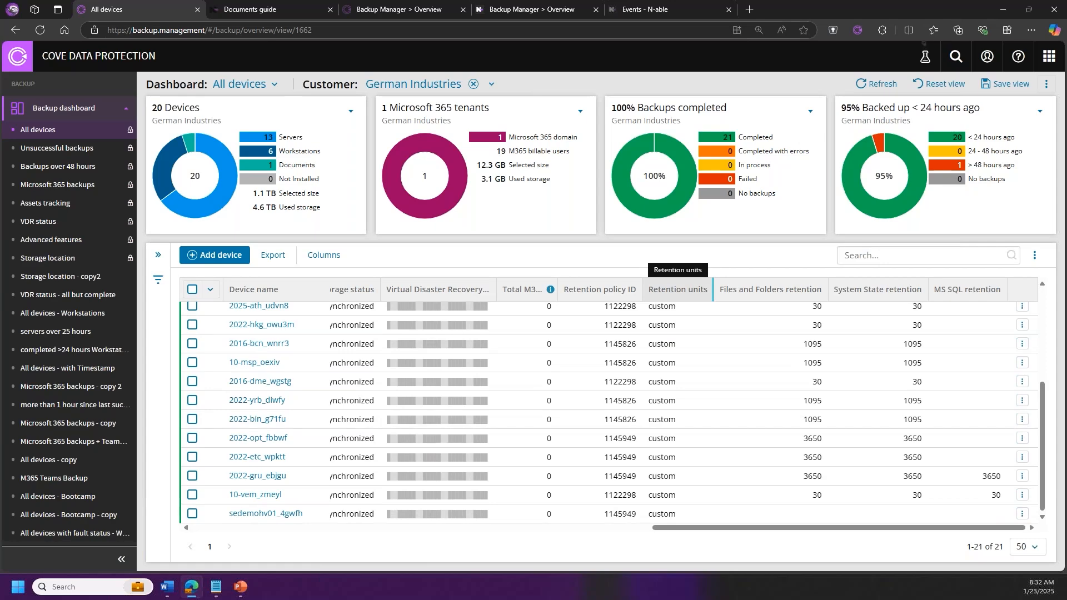
Step: Sort the device table by Retention units and review the retention values of the first devices
click(677, 290)
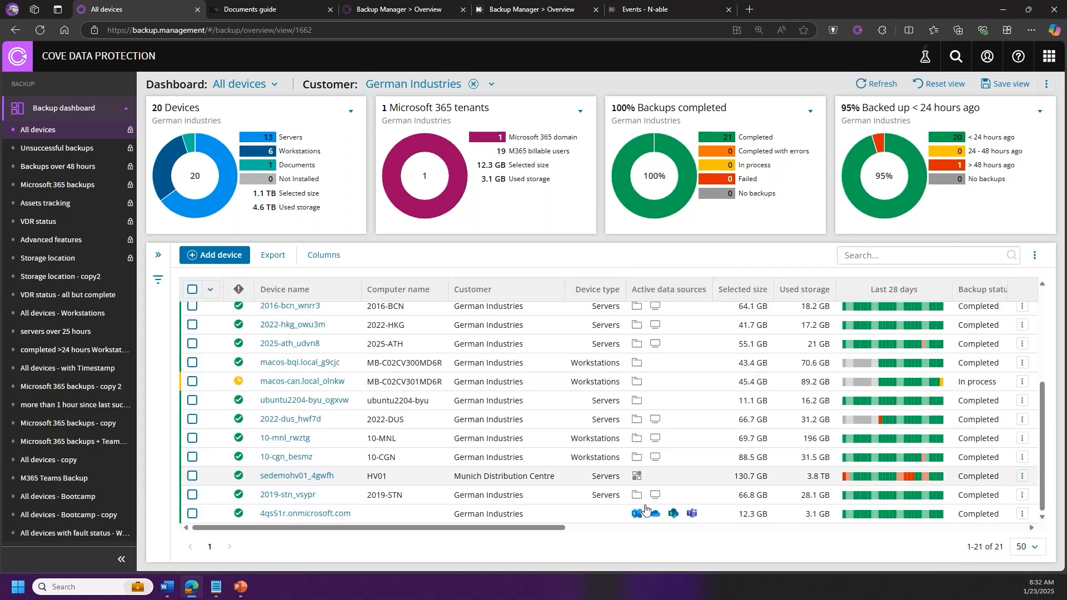
drag(549, 528, 775, 534)
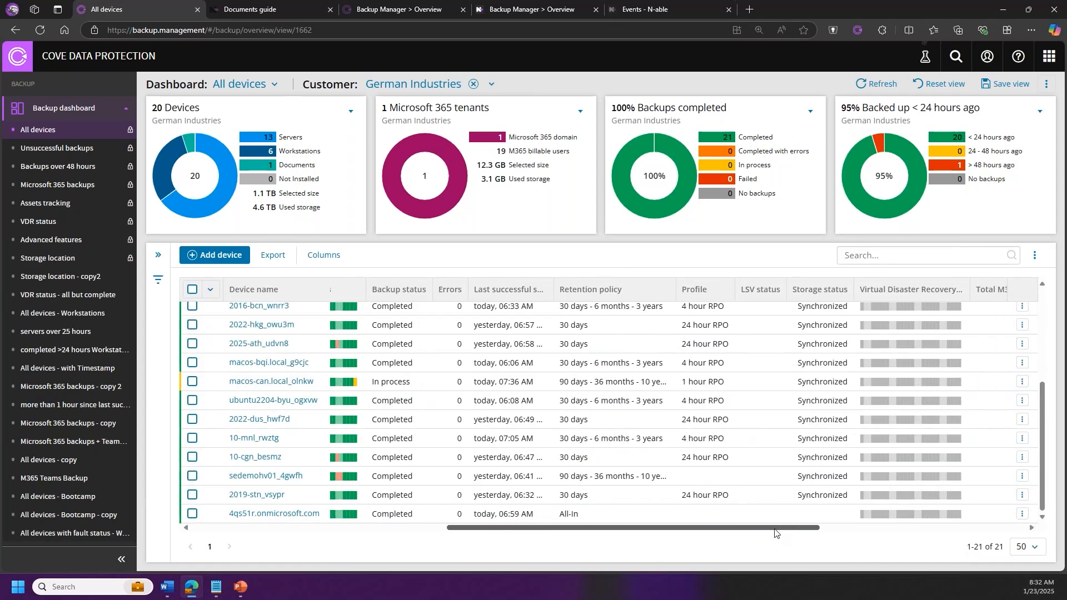
drag(775, 534, 980, 532)
scroll(663, 333, up, 3)
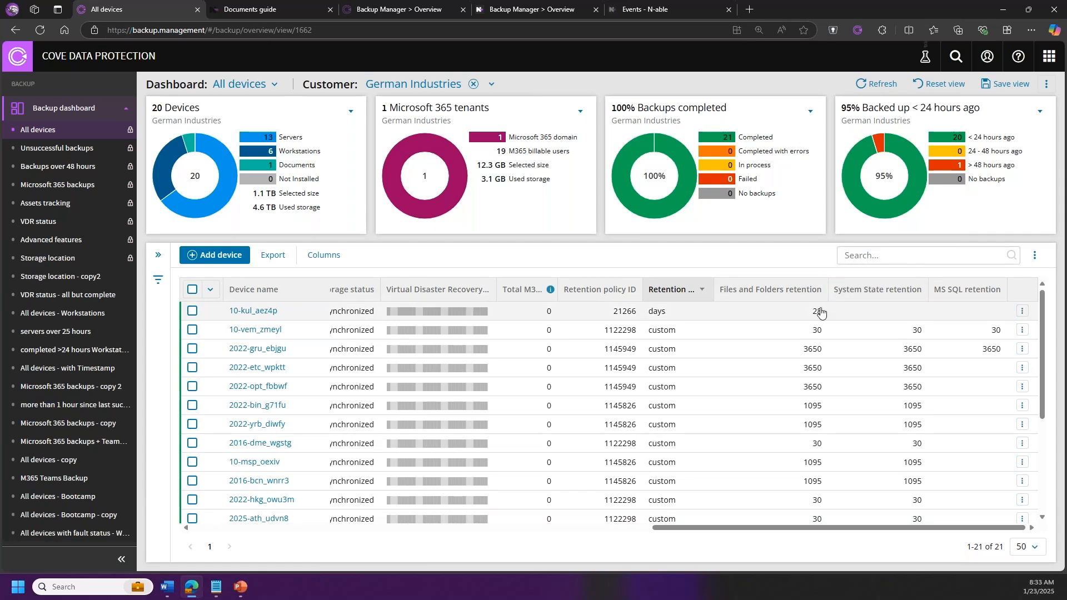
Step: Assign the classic All-In retention policy to the devices 10-mnl_rwztg, 10-cgn_besmz and sedemohv01_4gwfh
drag(811, 532, 650, 535)
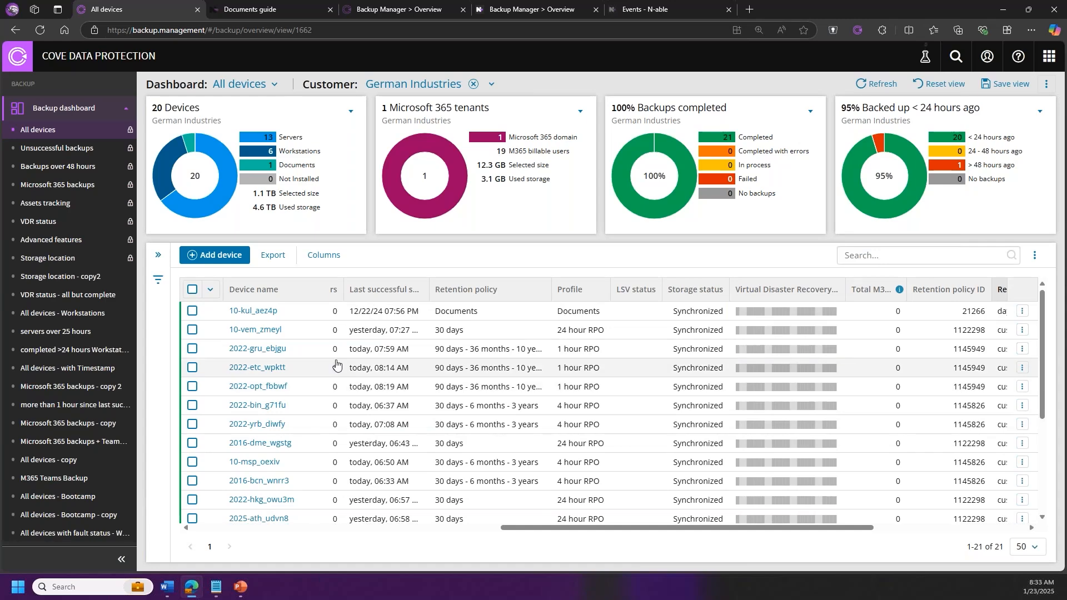
scroll(411, 400, down, 3)
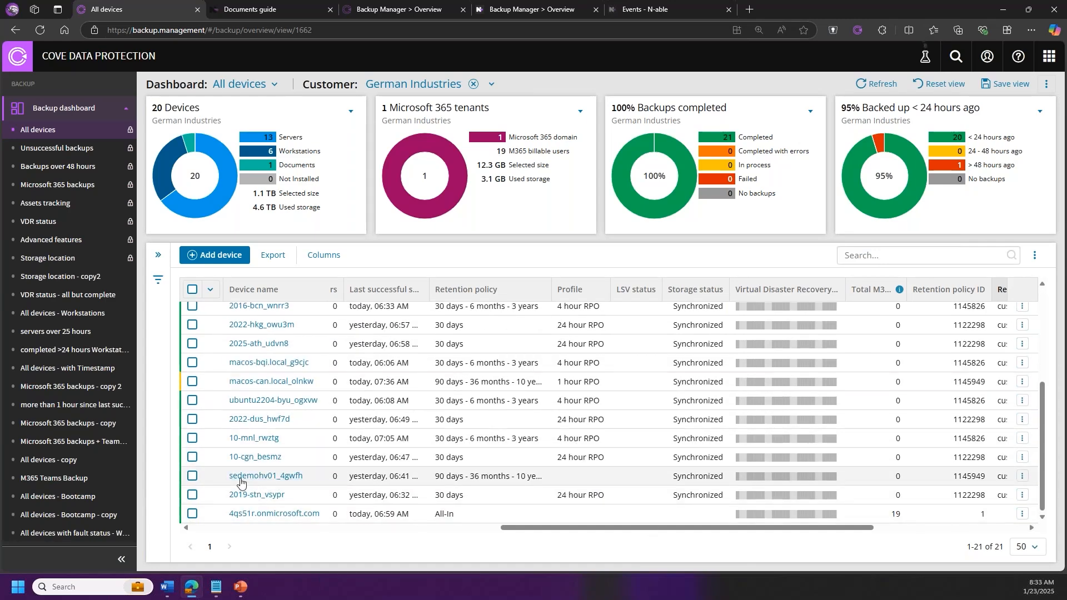
click(193, 459)
click(192, 475)
click(192, 438)
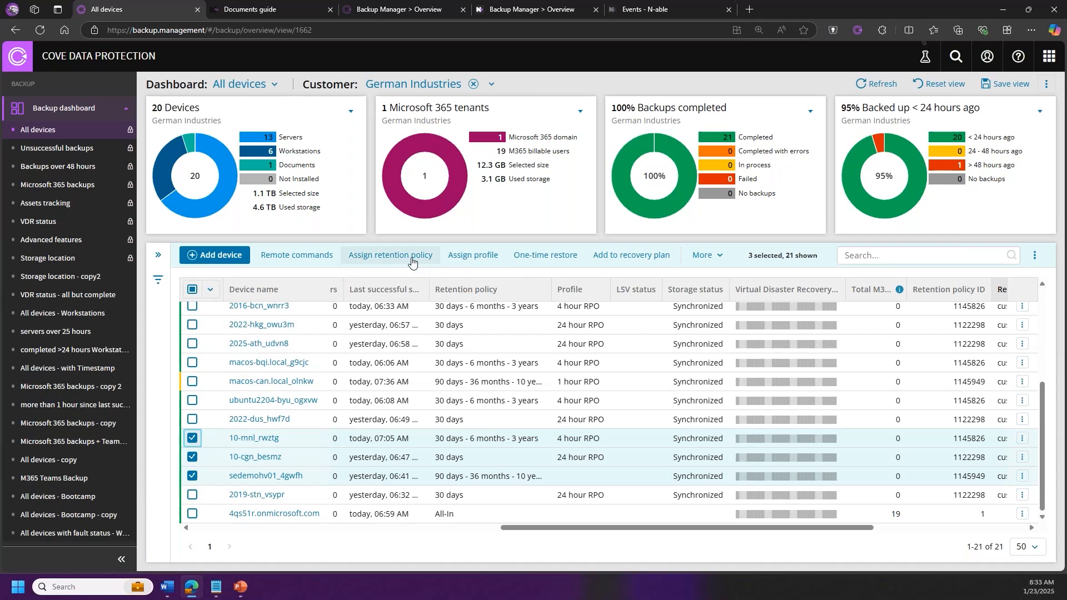
click(390, 257)
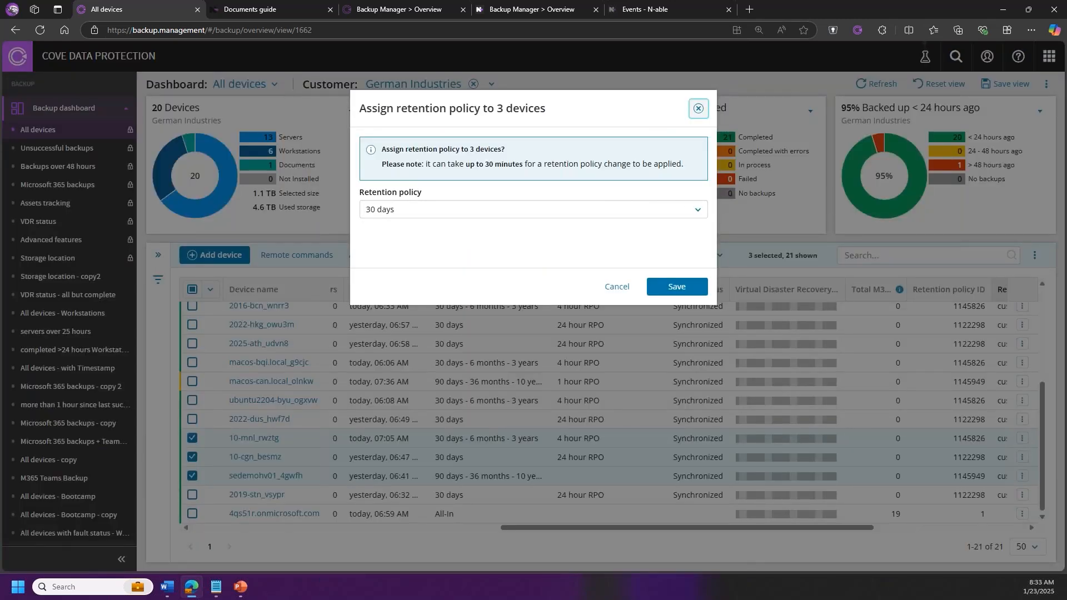
click(699, 211)
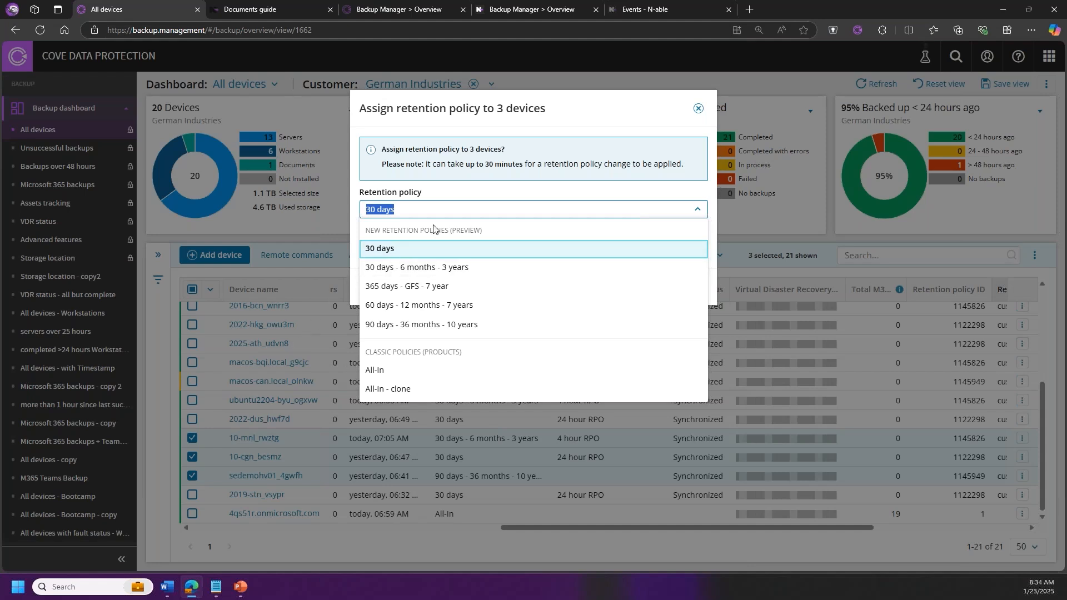
click(374, 376)
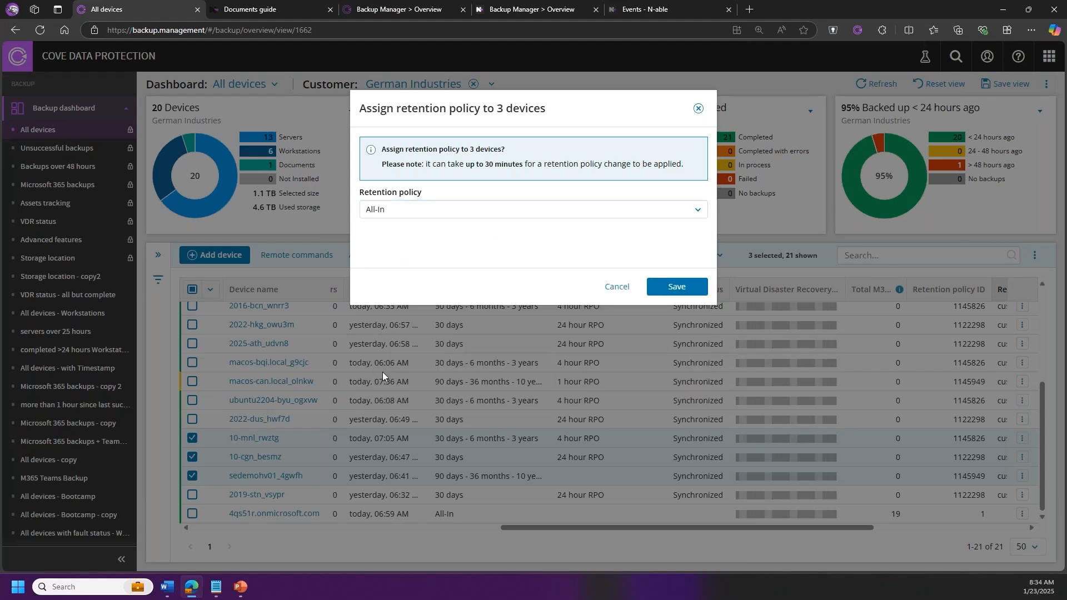
click(667, 290)
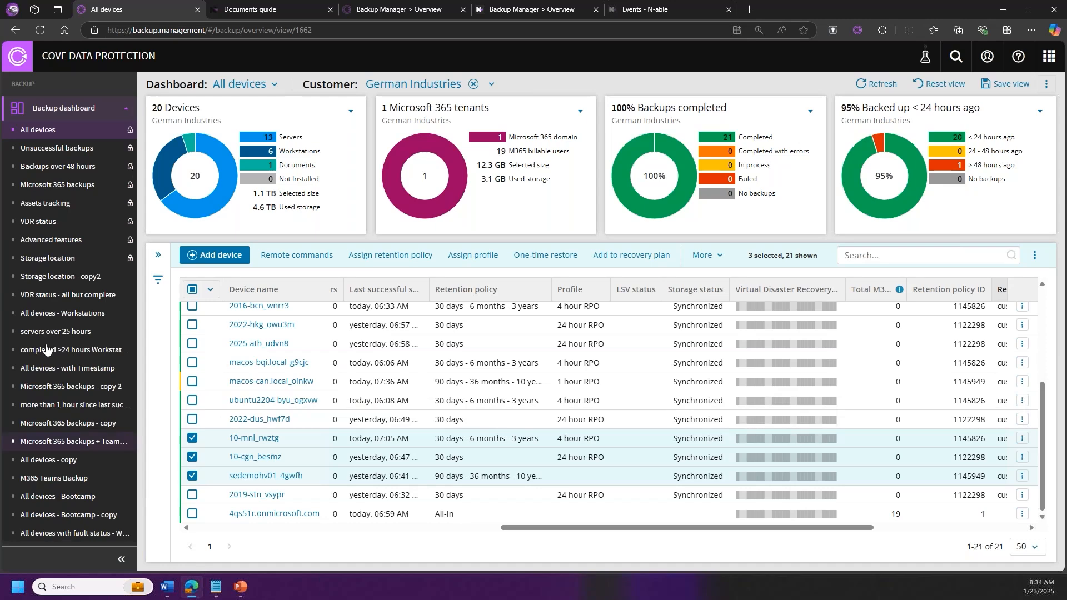
Step: Open the historical charts and change the customer from German Industries to the top-level SEDEMO
click(127, 111)
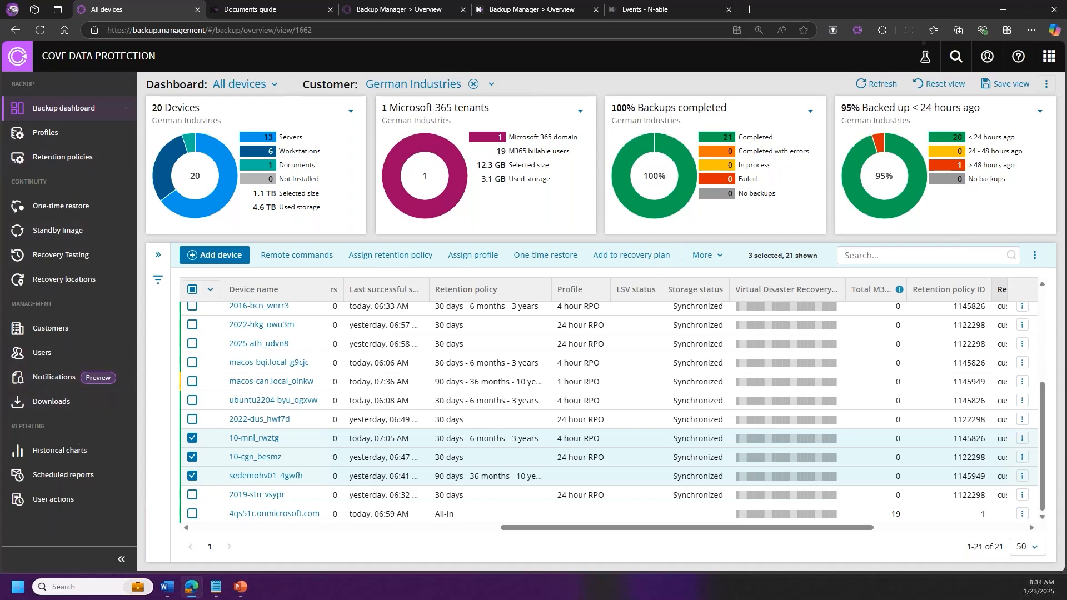
click(55, 451)
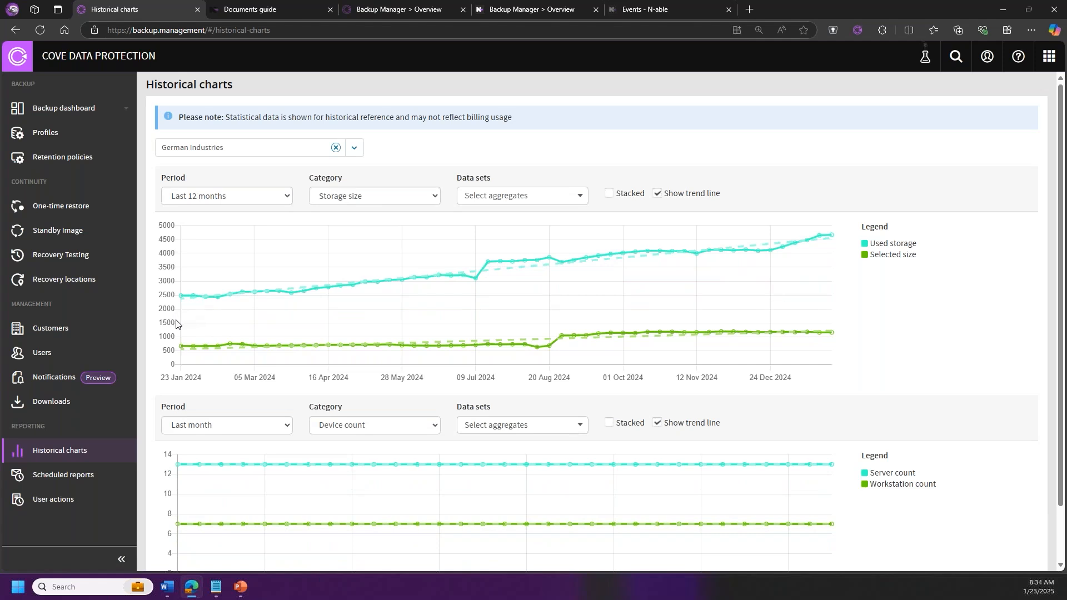
mouse_move(182, 298)
click(355, 150)
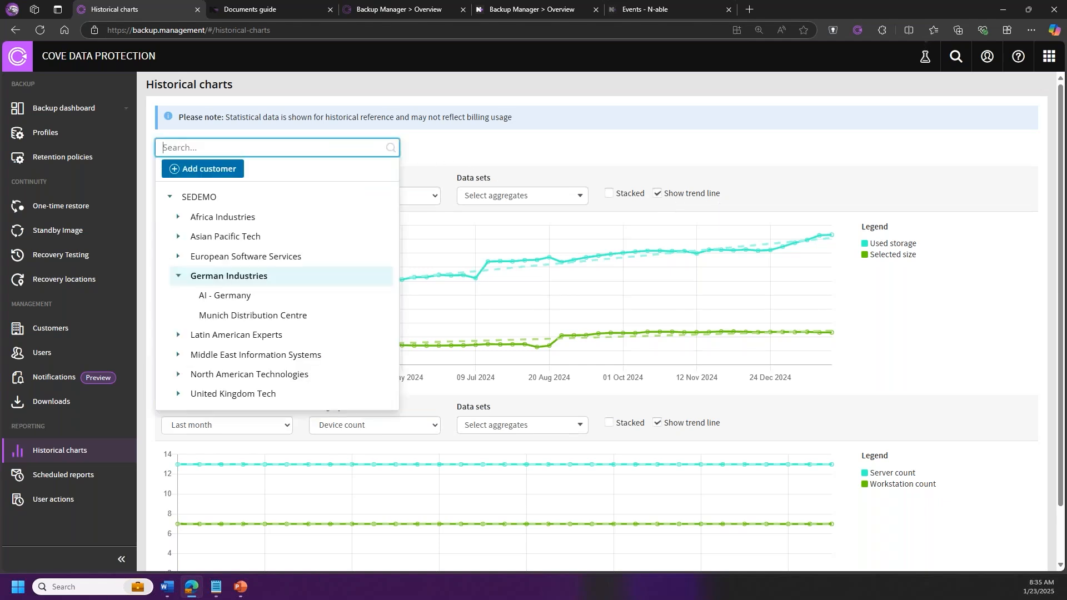
click(205, 200)
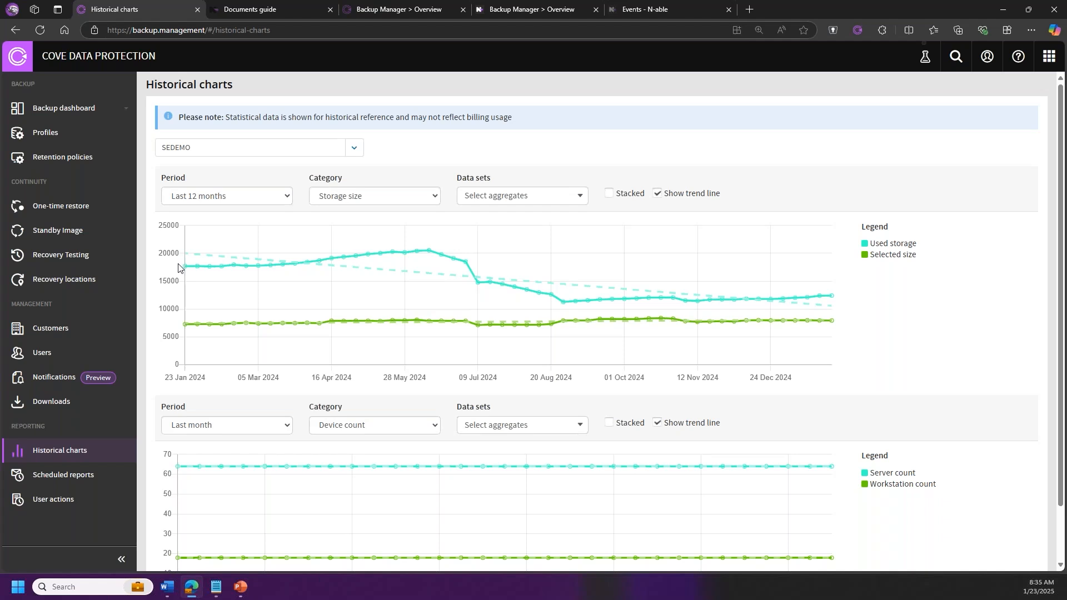
Step: Inspect the used storage and selected size at the start, peak, August drop and latest point of SEDEMO's 12-month chart
mouse_move(185, 271)
mouse_move(428, 254)
mouse_move(565, 305)
mouse_move(563, 325)
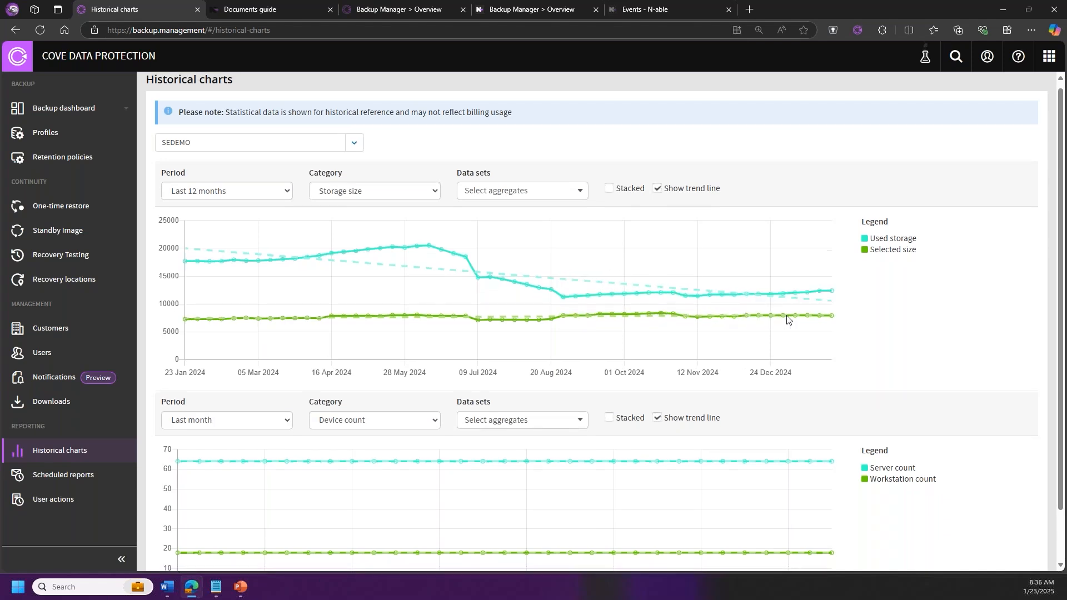
scroll(822, 317, down, 1)
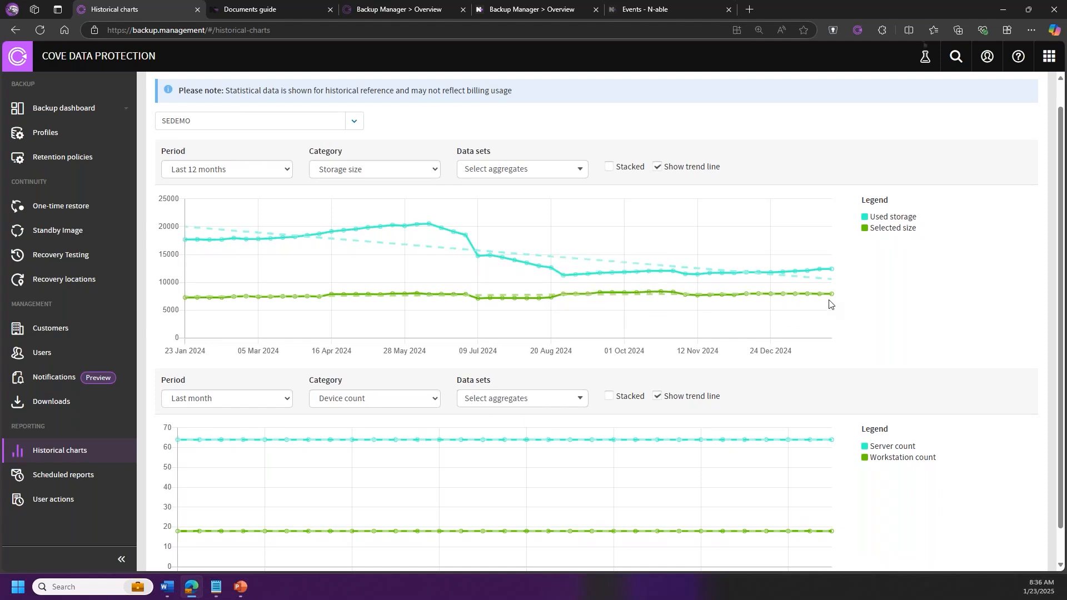
mouse_move(832, 299)
scroll(828, 291, up, 1)
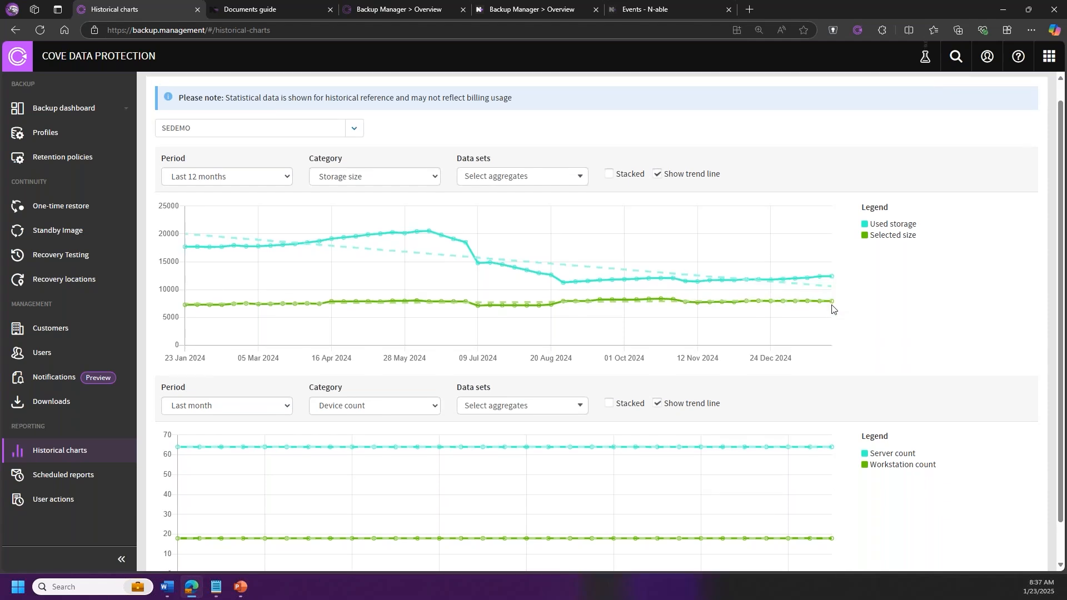
mouse_move(832, 305)
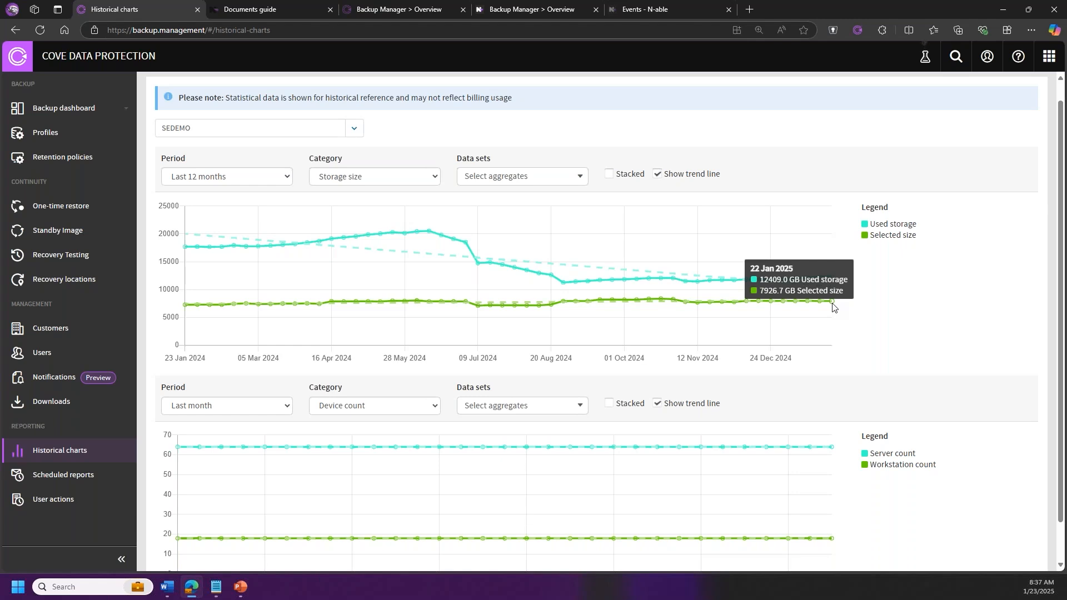
Step: Inspect the used storage and selected size on either side of the July 2024 drop in SEDEMO's chart
mouse_move(422, 236)
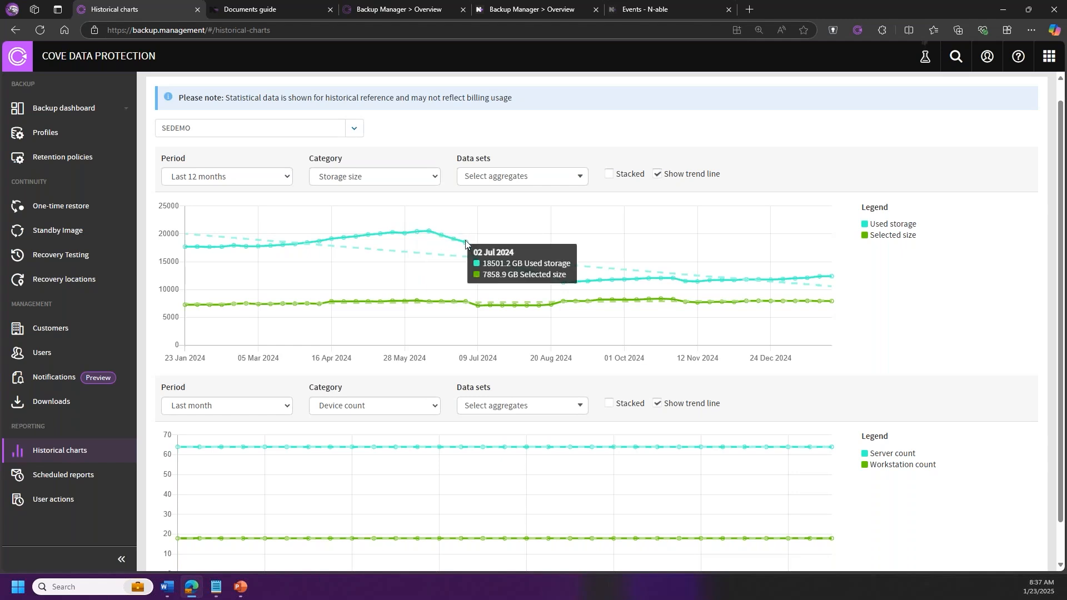
mouse_move(477, 266)
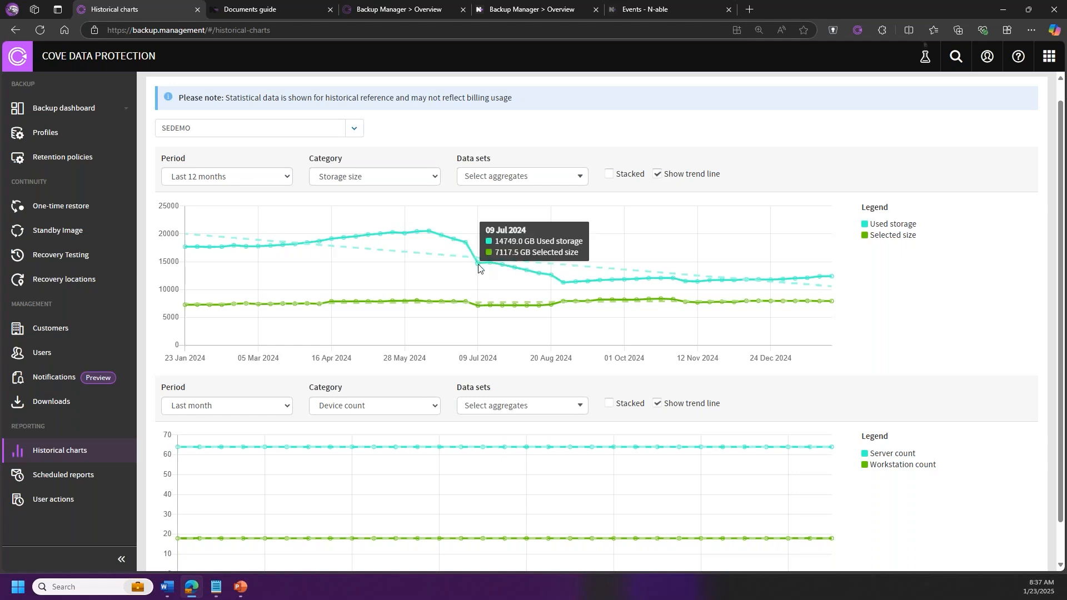
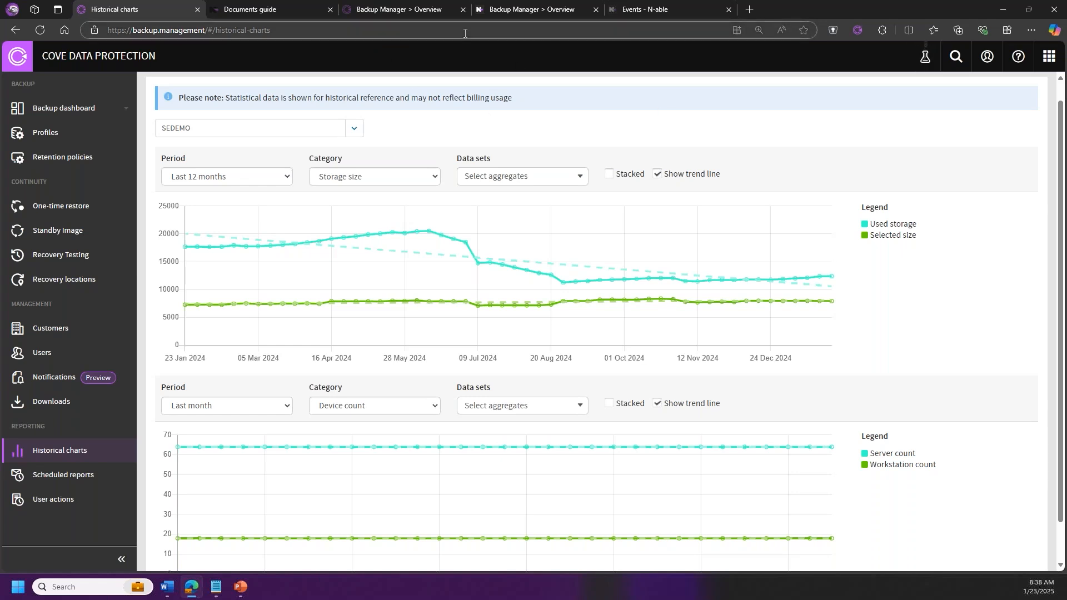
Step: View the device details with the retention policy of 2022-jnb_0vjod in its remote Backup Manager, and close them
click(404, 12)
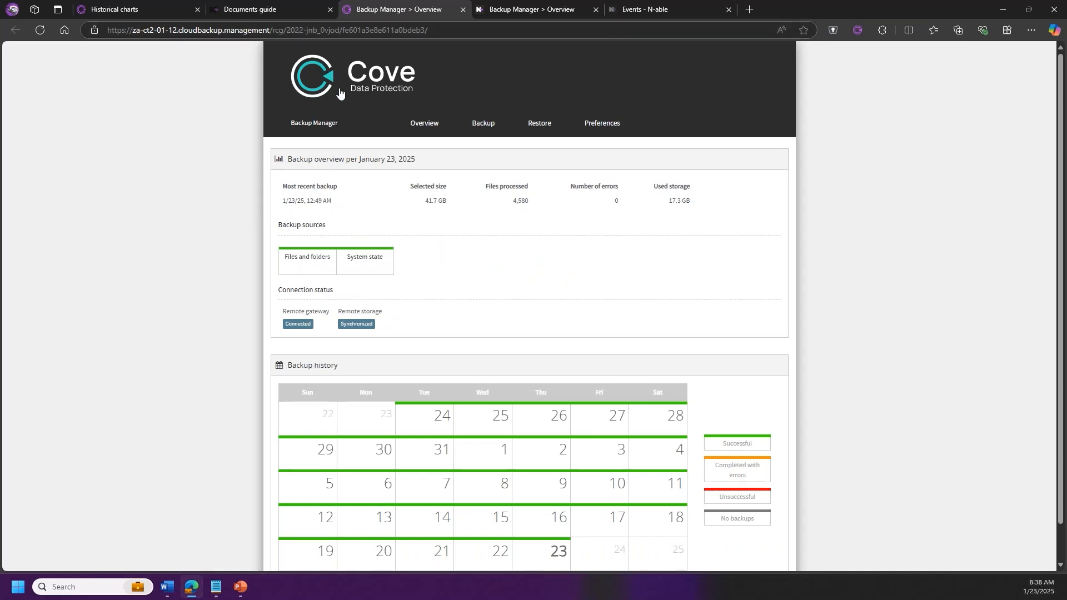
click(310, 124)
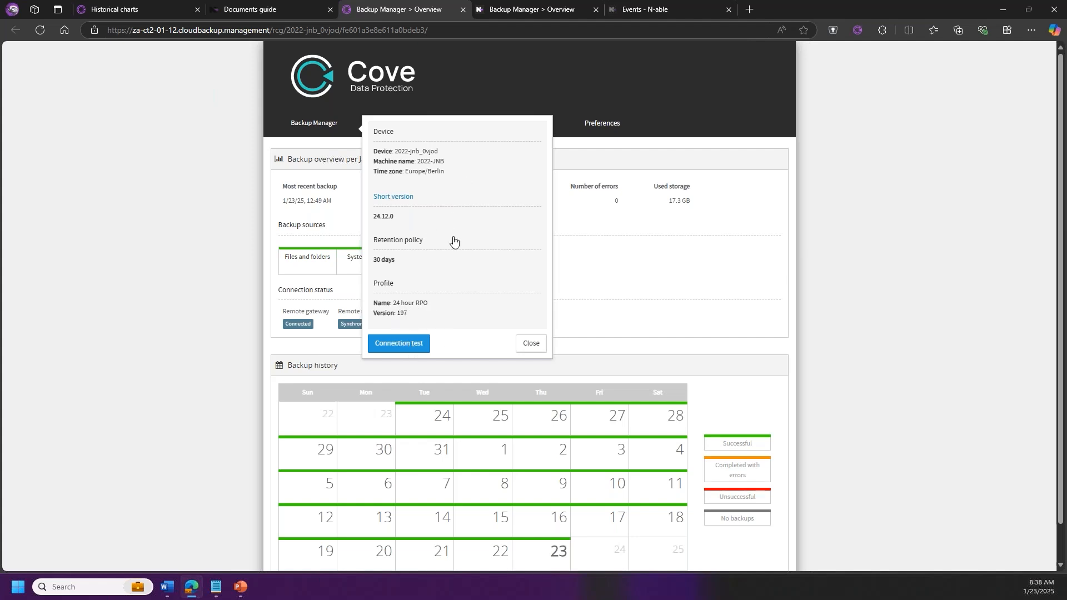
click(626, 264)
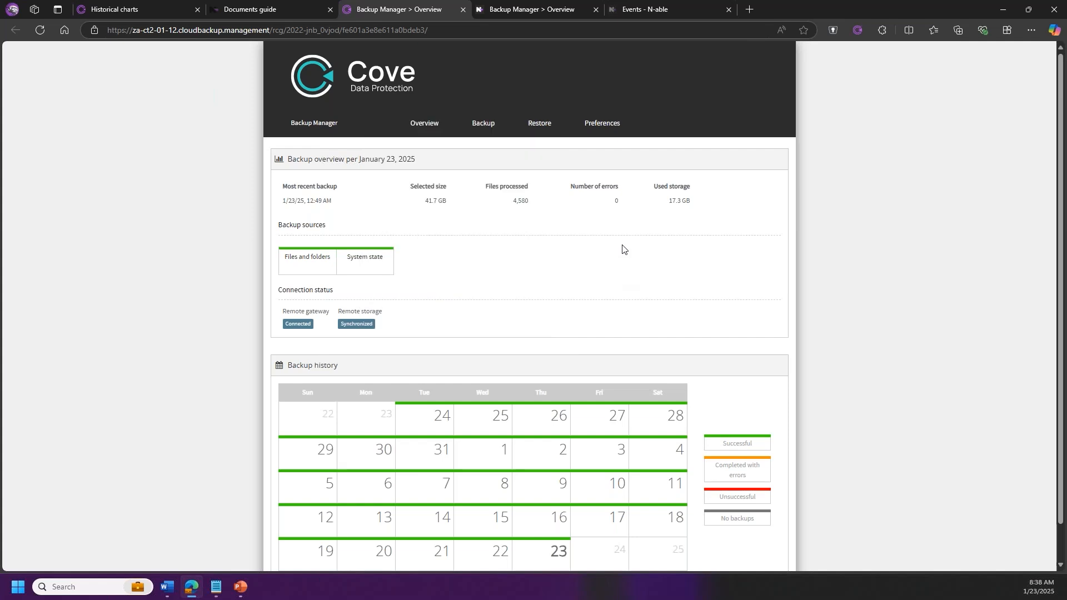
Step: Try to open the preferences of 2022-jnb_0vjod, reload the page and close its Backup Manager
click(597, 124)
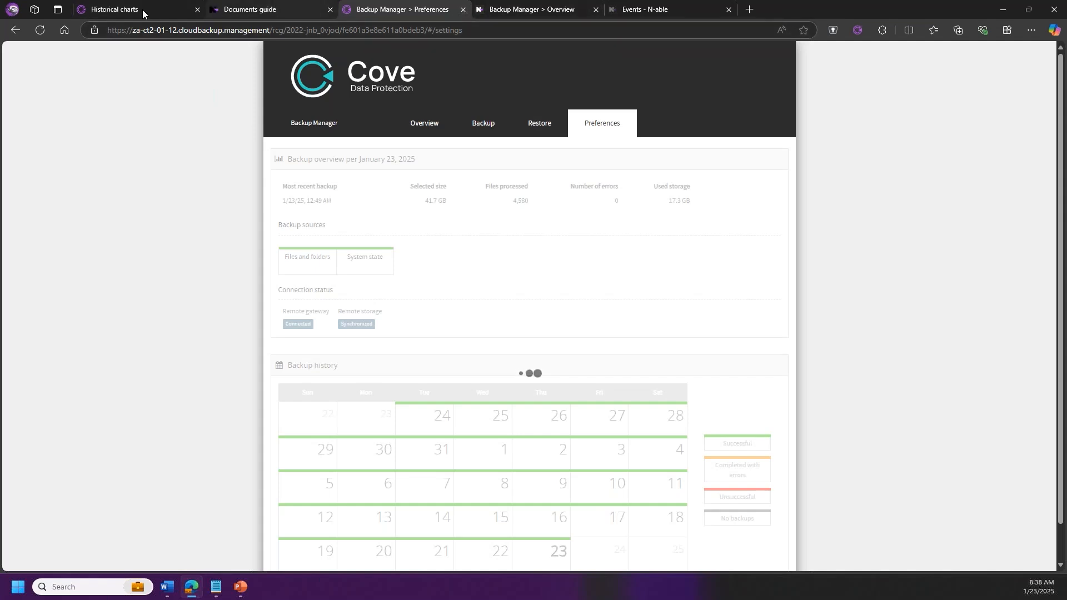
click(41, 34)
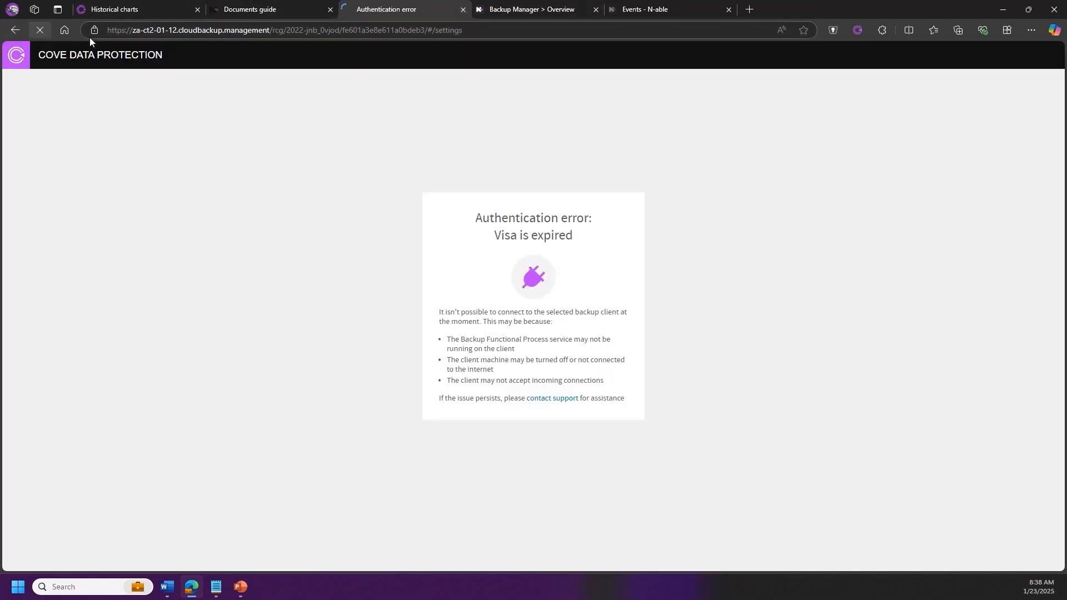
click(462, 9)
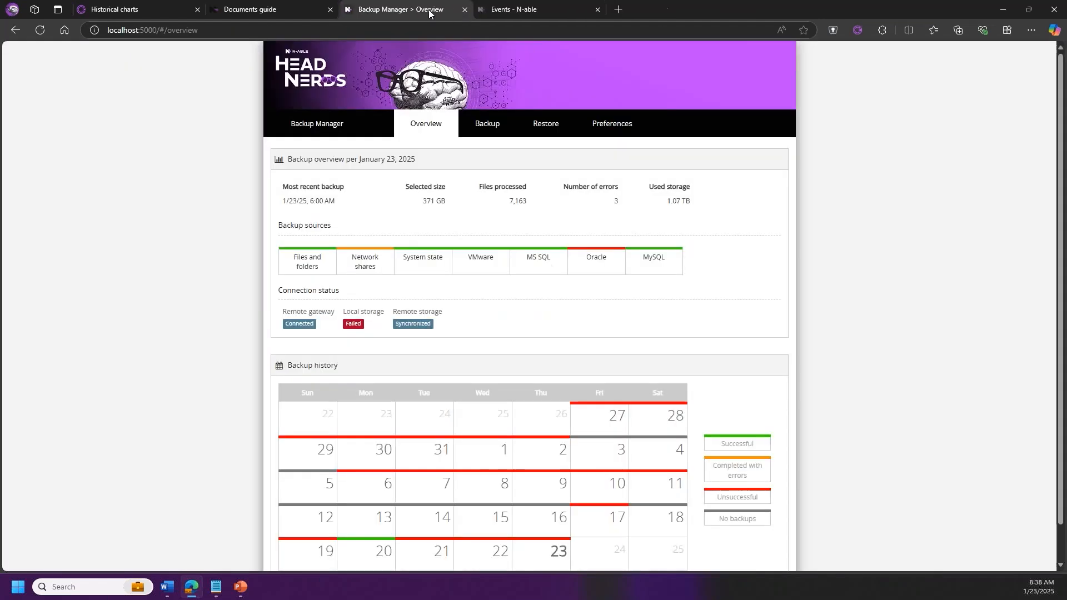
Step: Add the Archived size column to the All devices dashboard and bring it into view
click(141, 9)
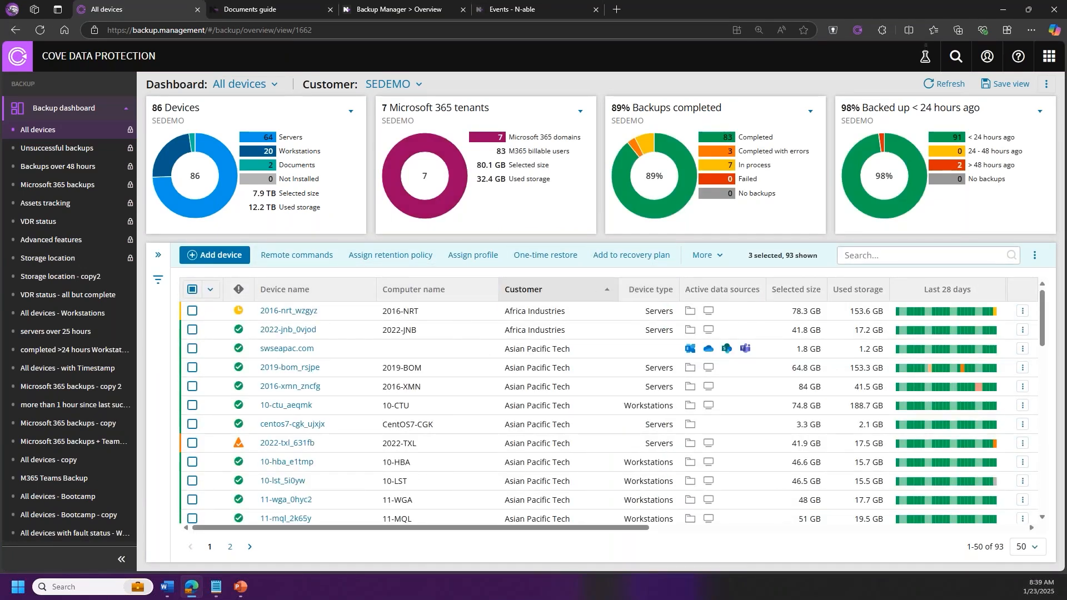
click(709, 257)
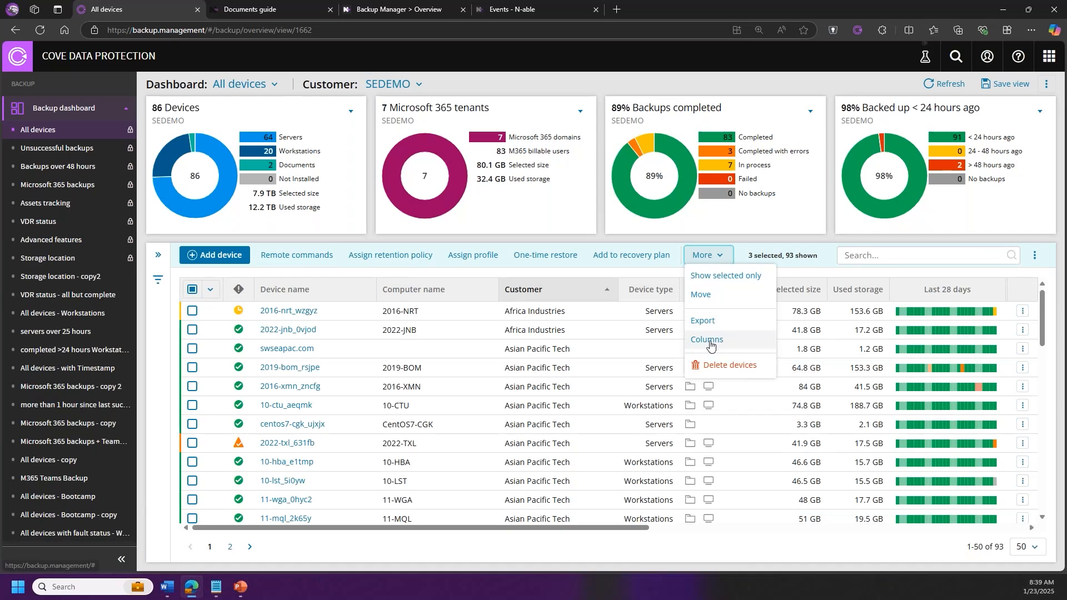
click(710, 338)
click(696, 166)
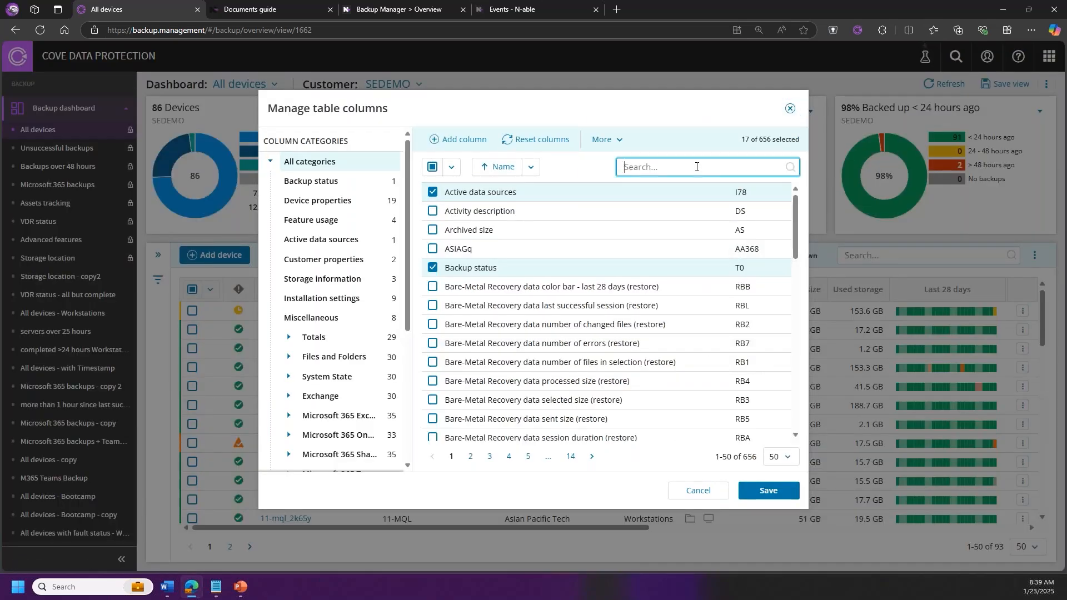
text(archive)
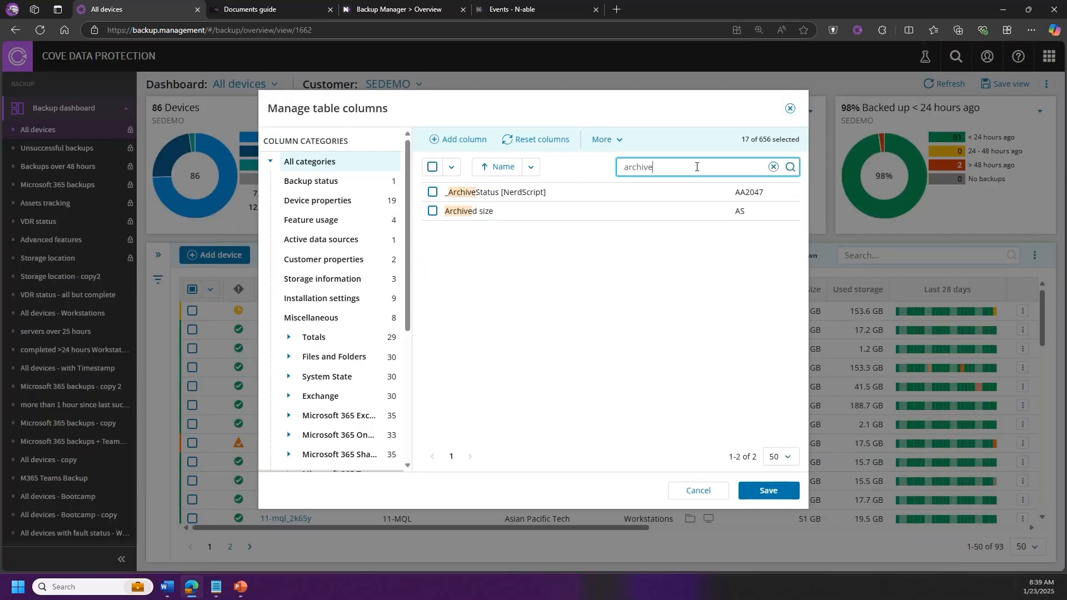
click(432, 210)
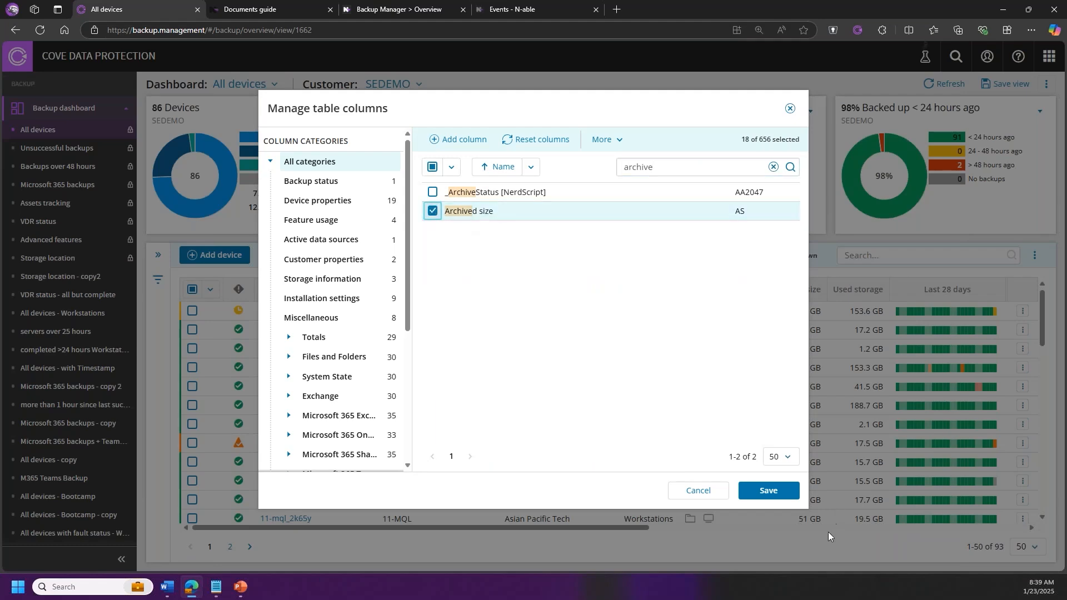
click(770, 491)
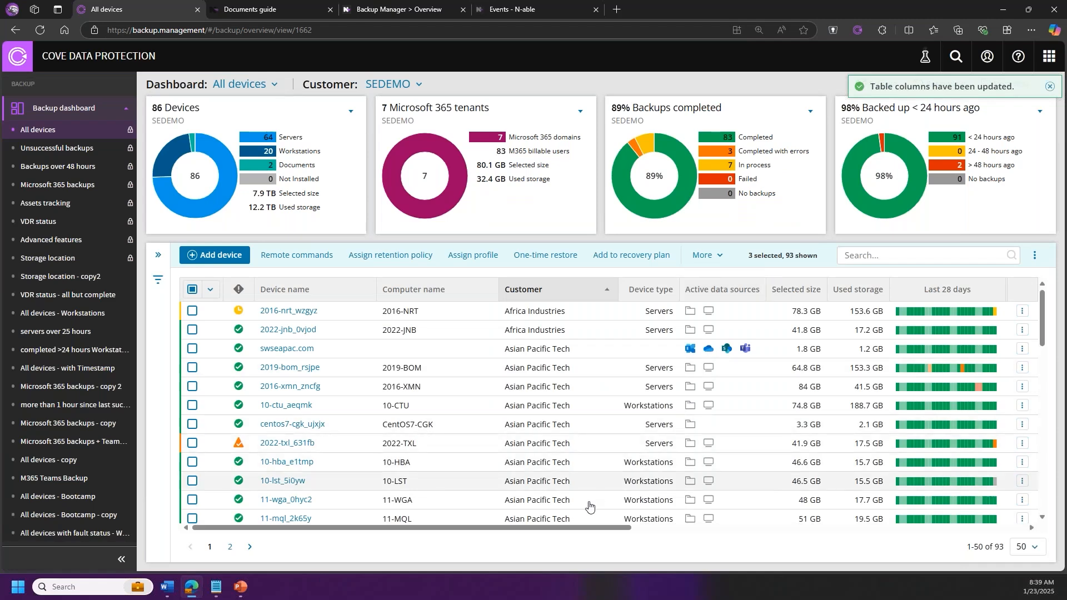
click(642, 528)
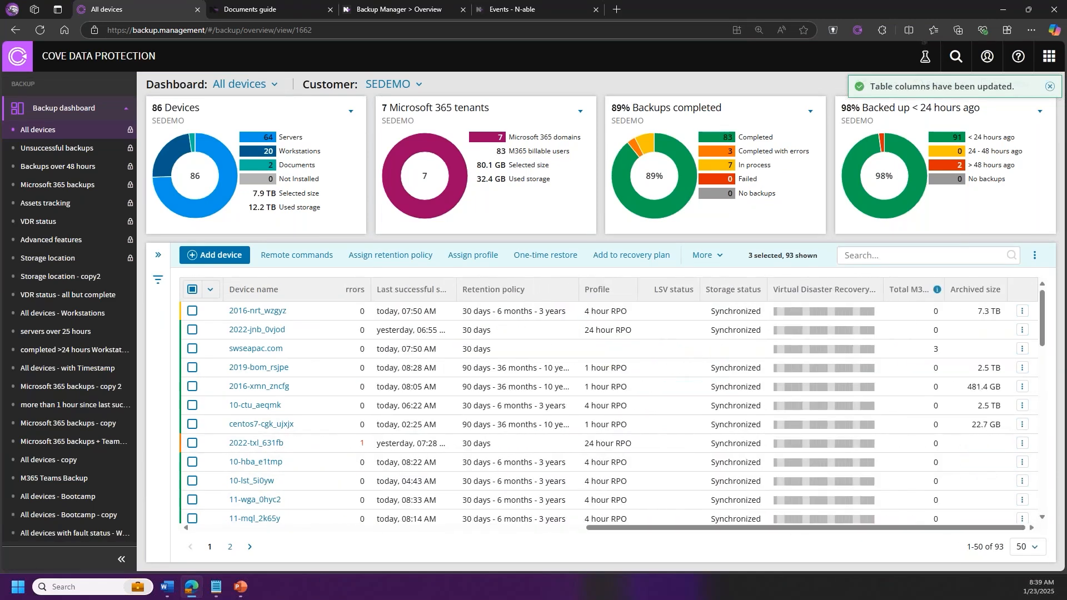
click(1049, 87)
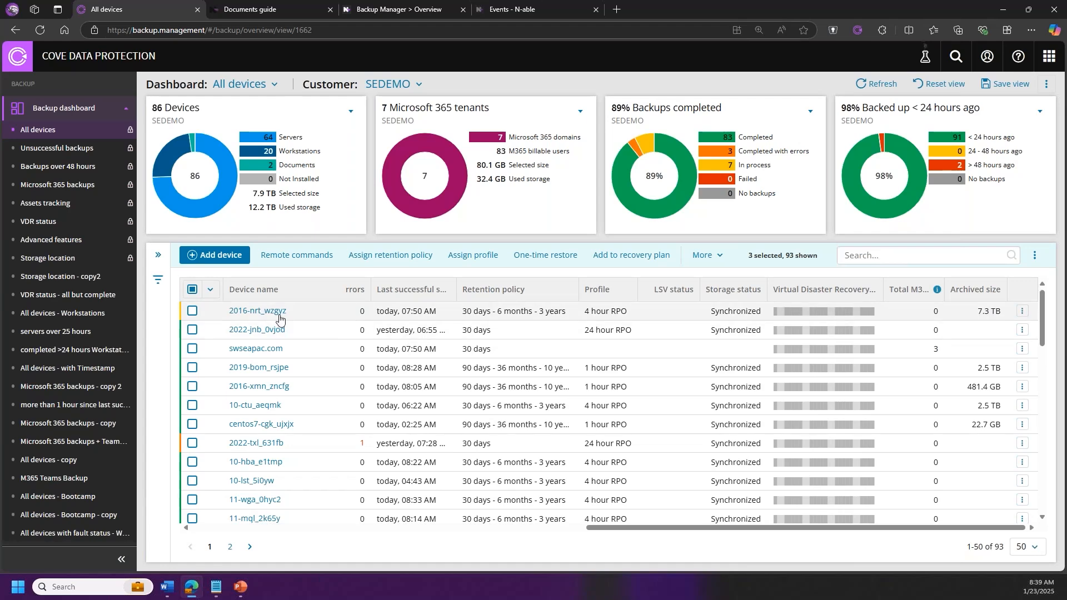
Step: Open the properties of device 2016-nrt_wzgyz and launch its Backup Manager
click(245, 315)
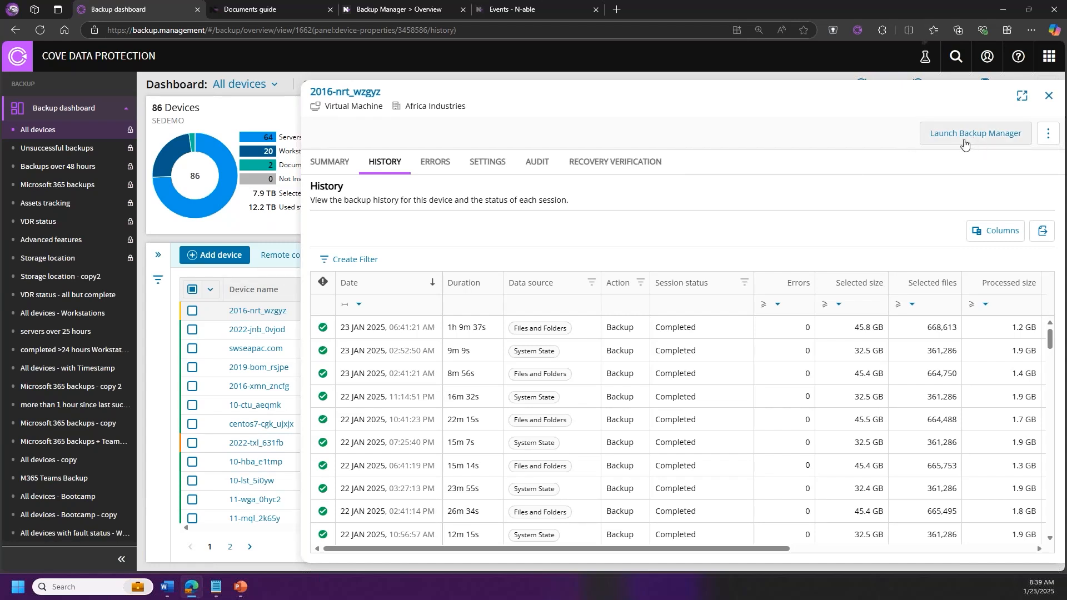
click(980, 138)
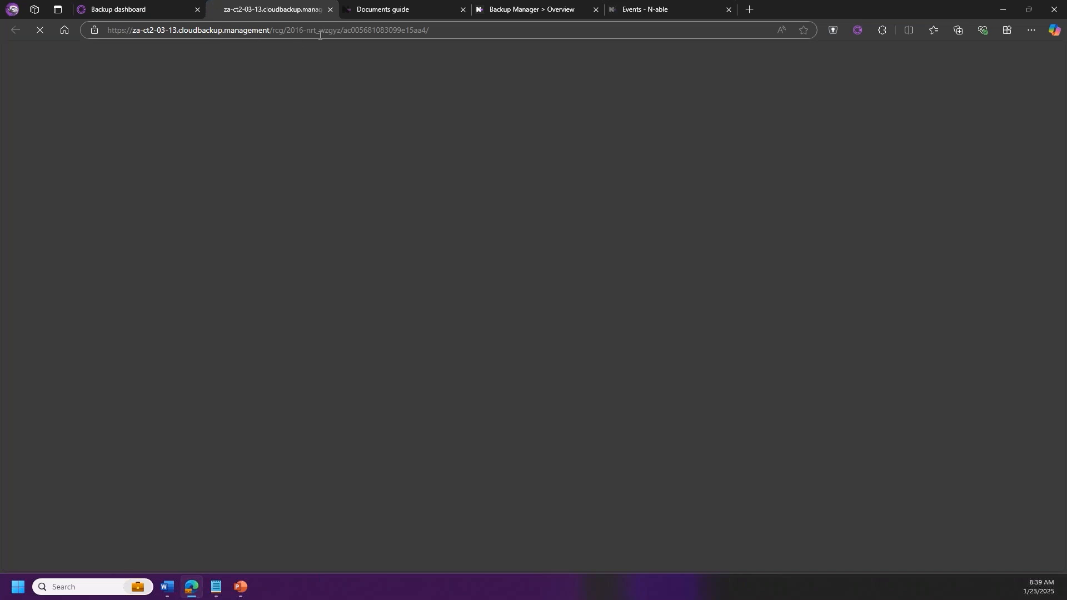
Step: Switch to the local Backup Manager and view its device and product details, checking whether the remote Backup Manager has loaded
click(521, 9)
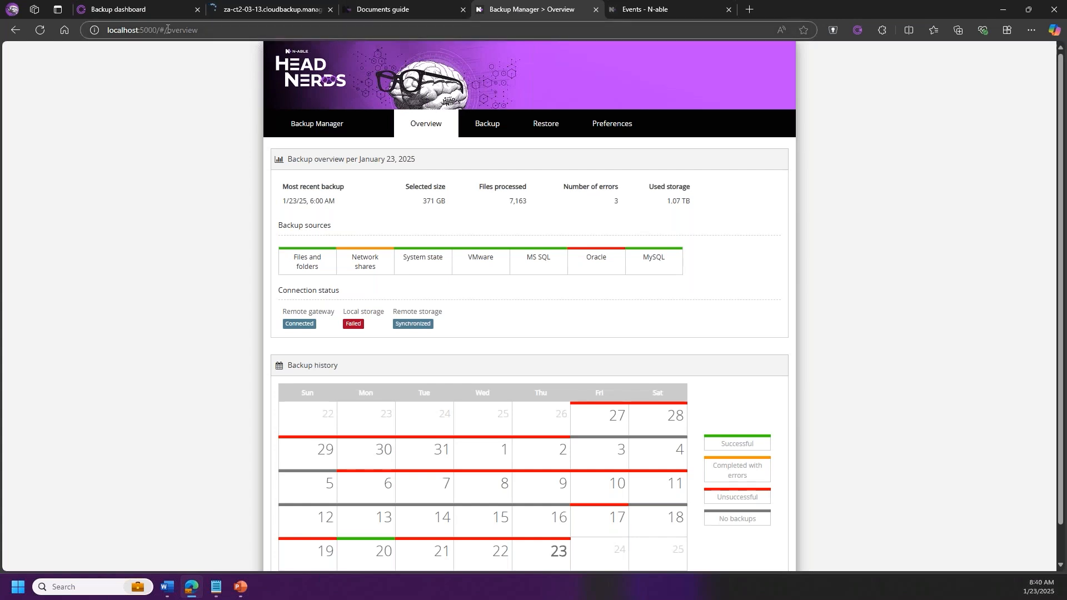
scroll(322, 89, down, 1)
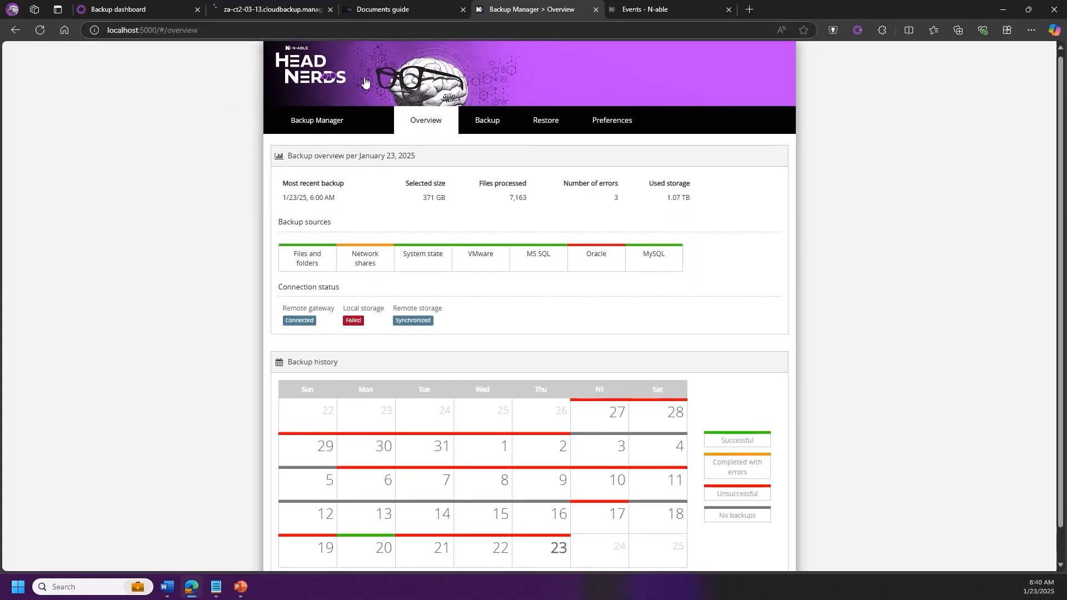
scroll(380, 100, up, 1)
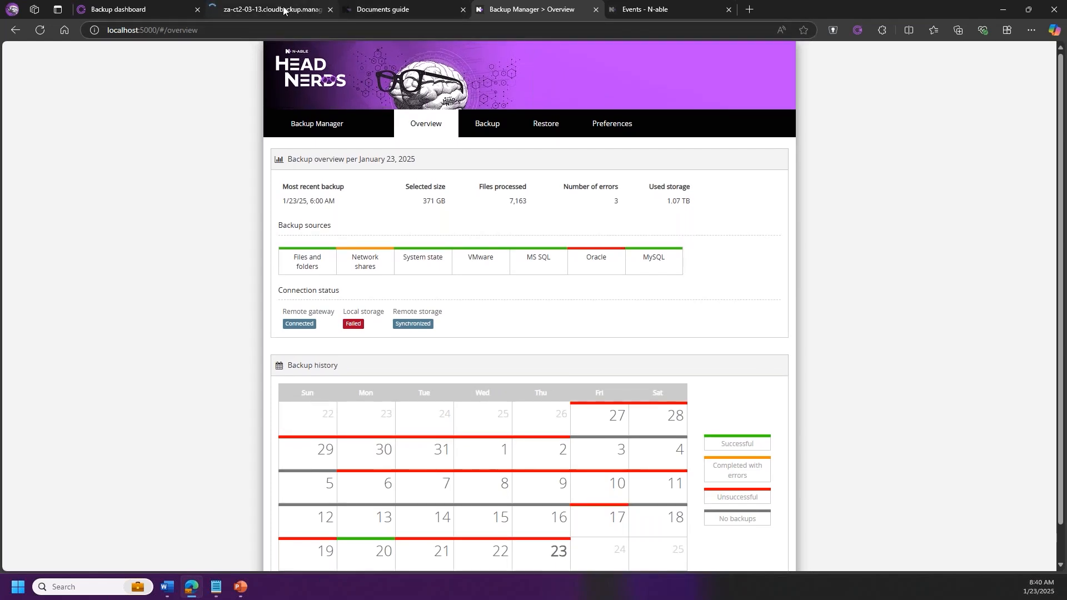
click(283, 10)
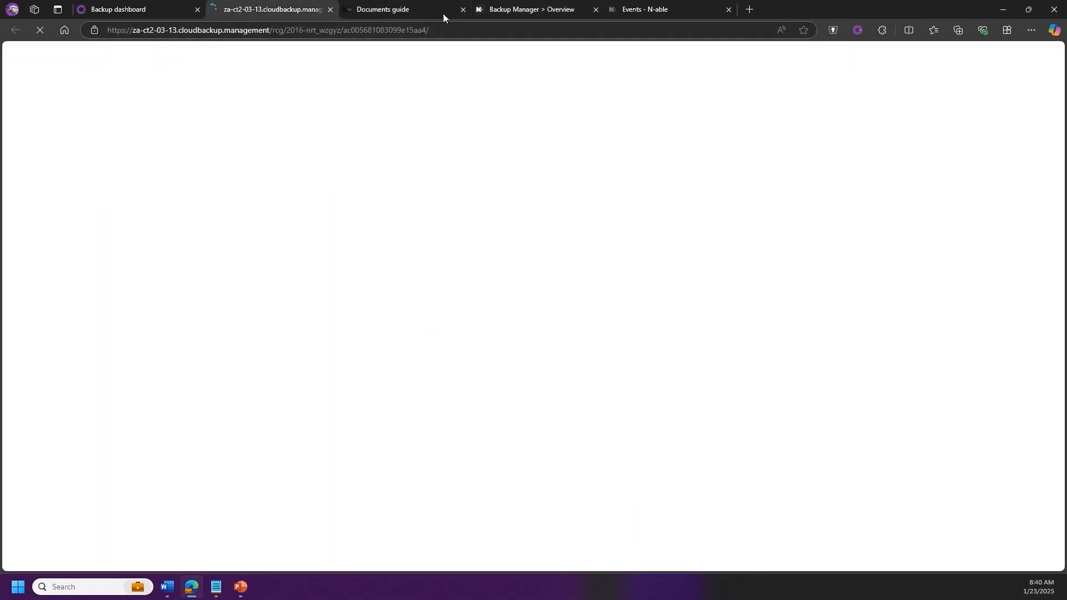
click(523, 11)
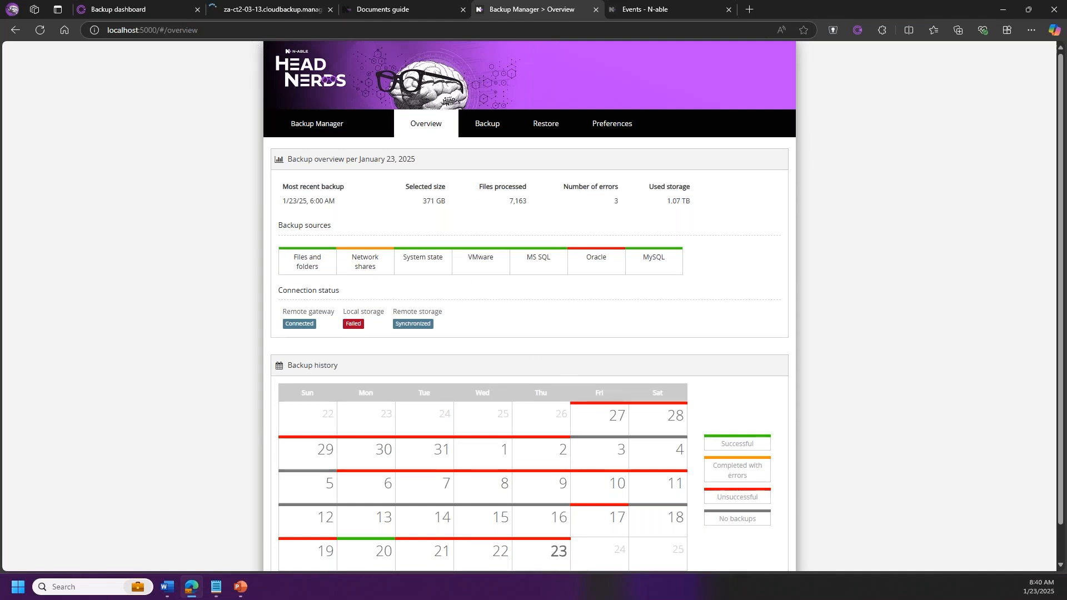
click(309, 126)
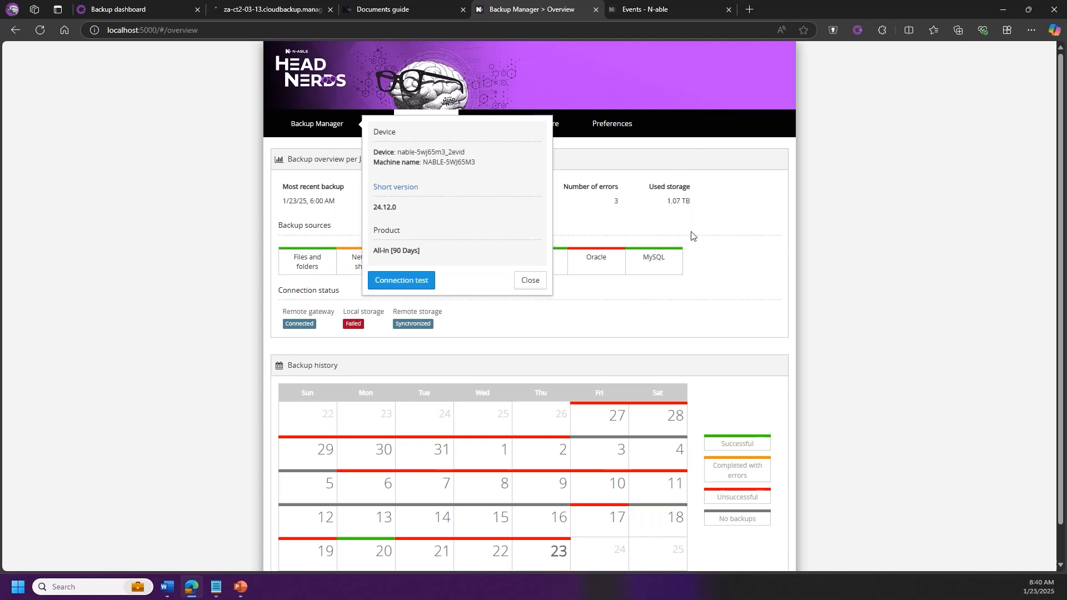
click(252, 8)
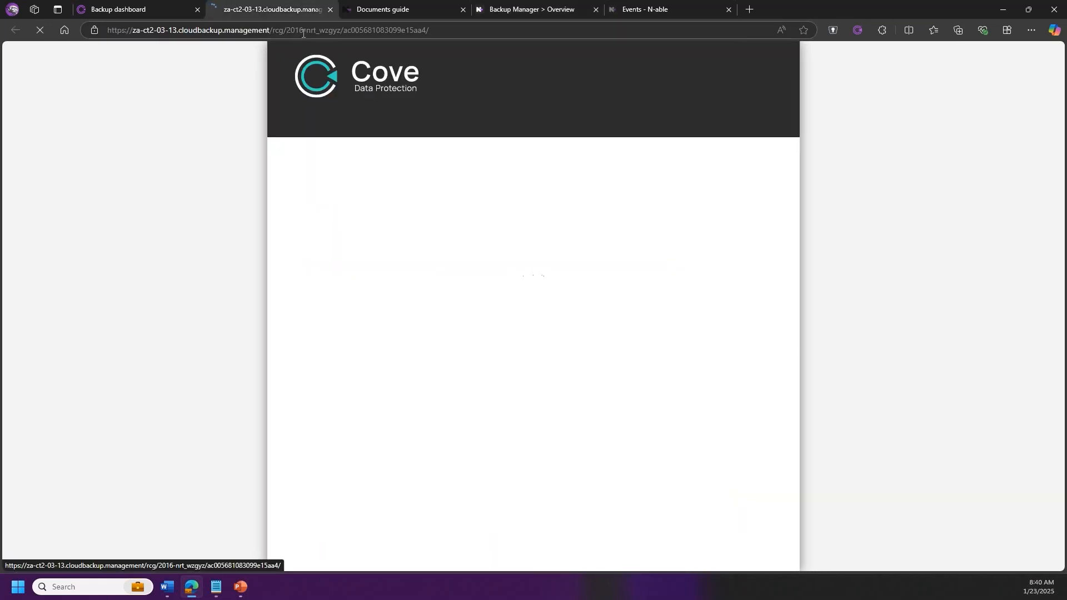
click(531, 10)
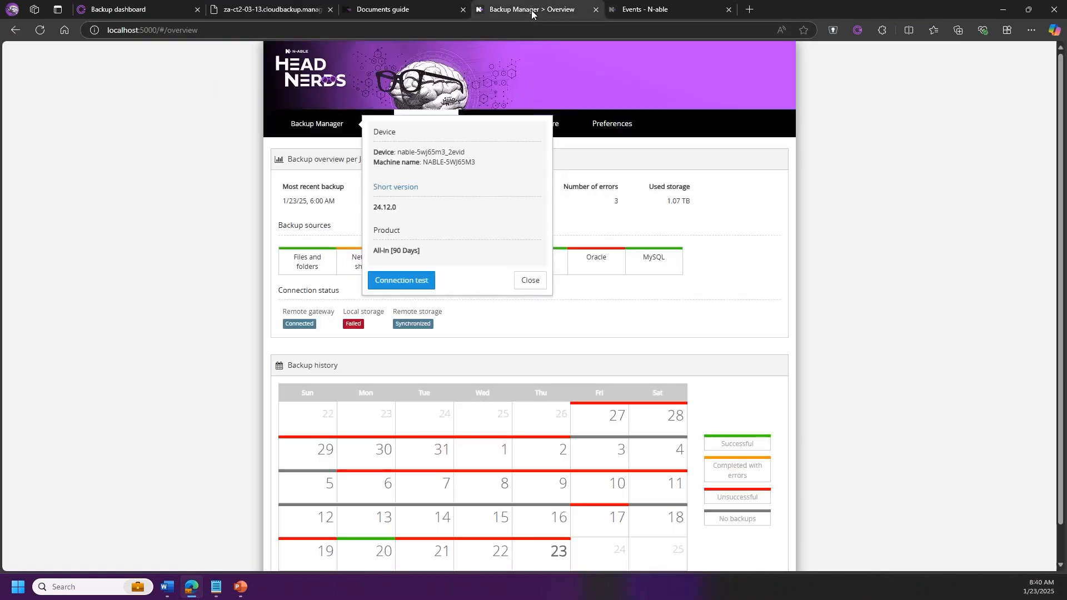
click(750, 246)
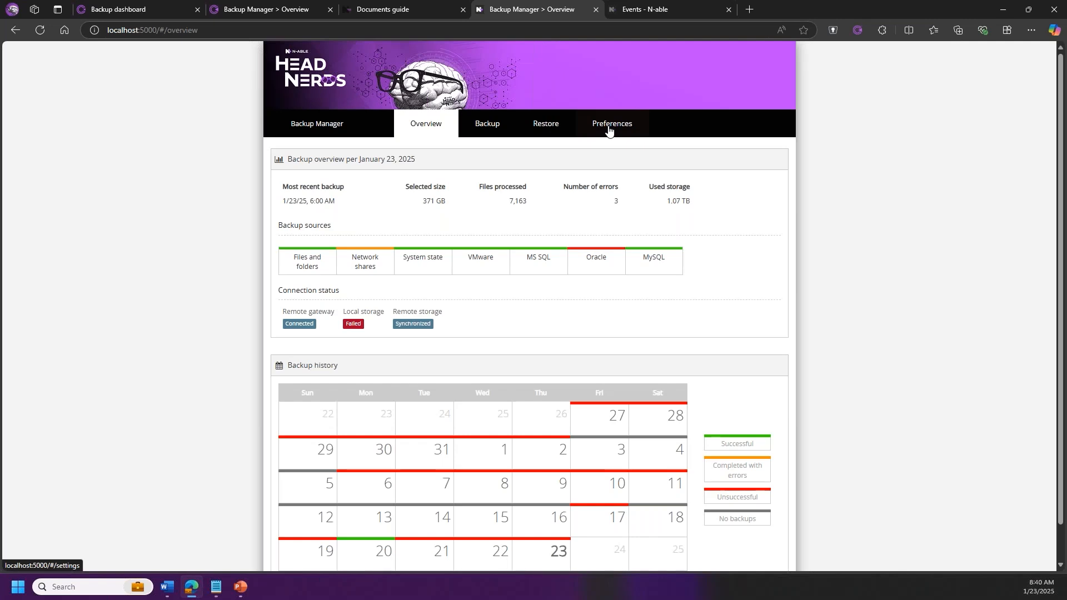
Step: Open the archiving preferences in the local Backup Manager and display the list of archived sessions for cleanup
click(609, 125)
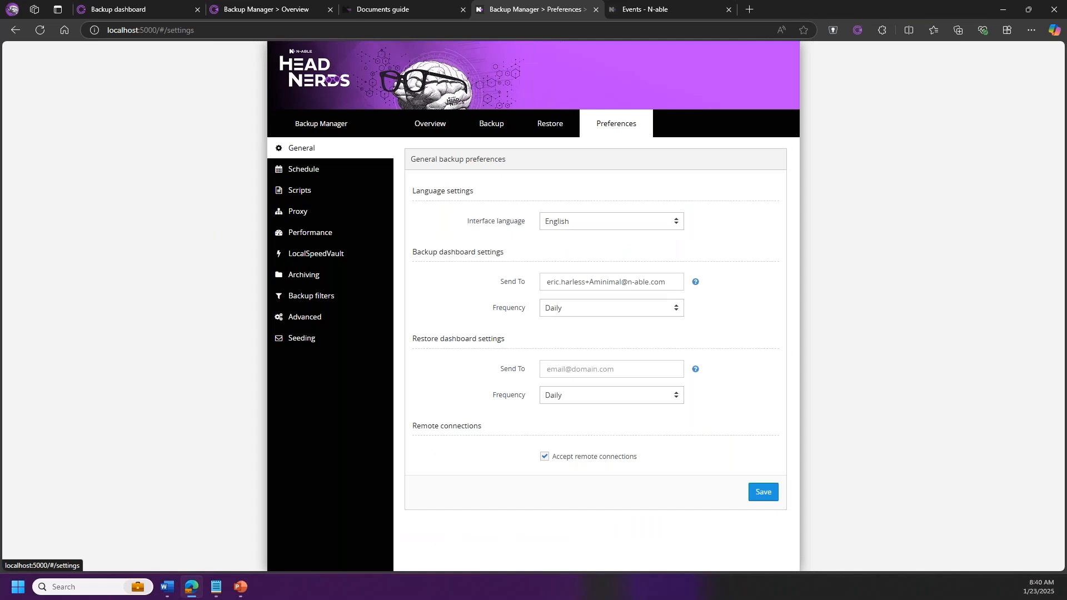
click(305, 277)
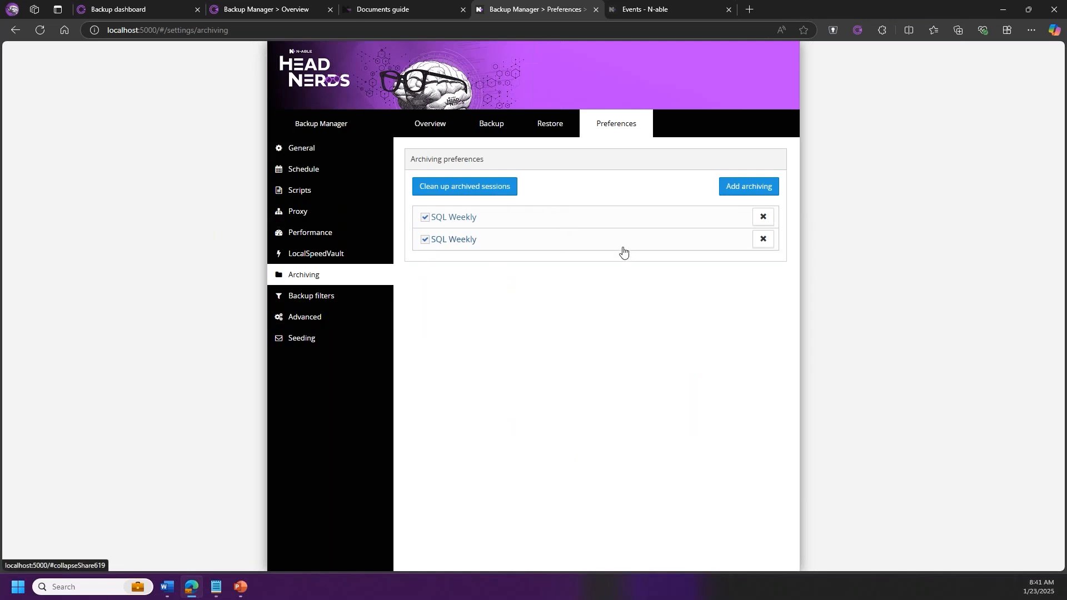
click(472, 192)
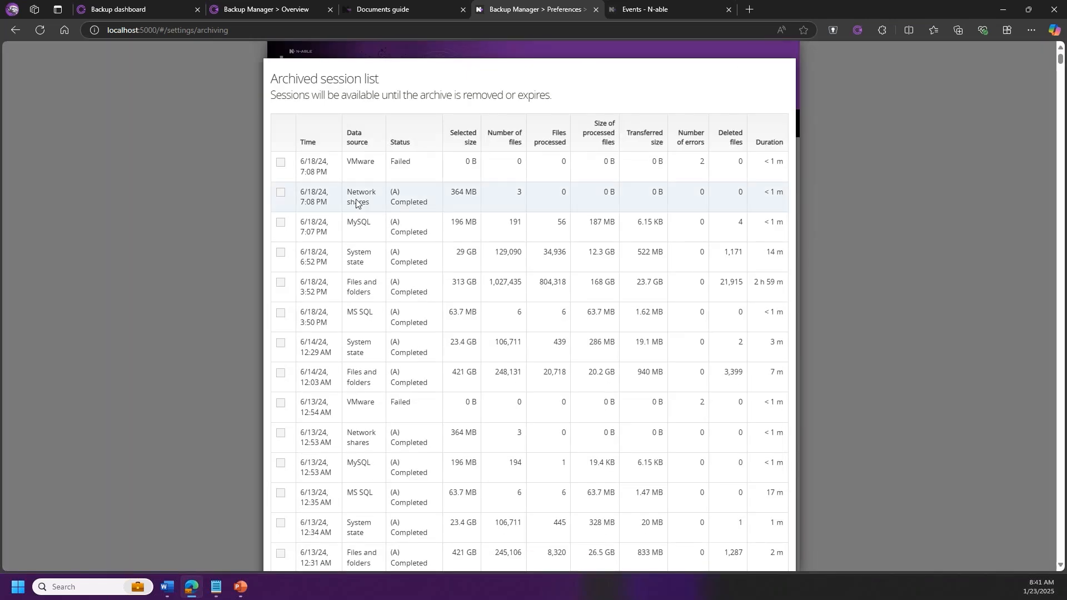
Step: Review the dates, data sources and statuses in the archived session list down to the oldest session
scroll(395, 266, down, 4)
scroll(300, 167, up, 4)
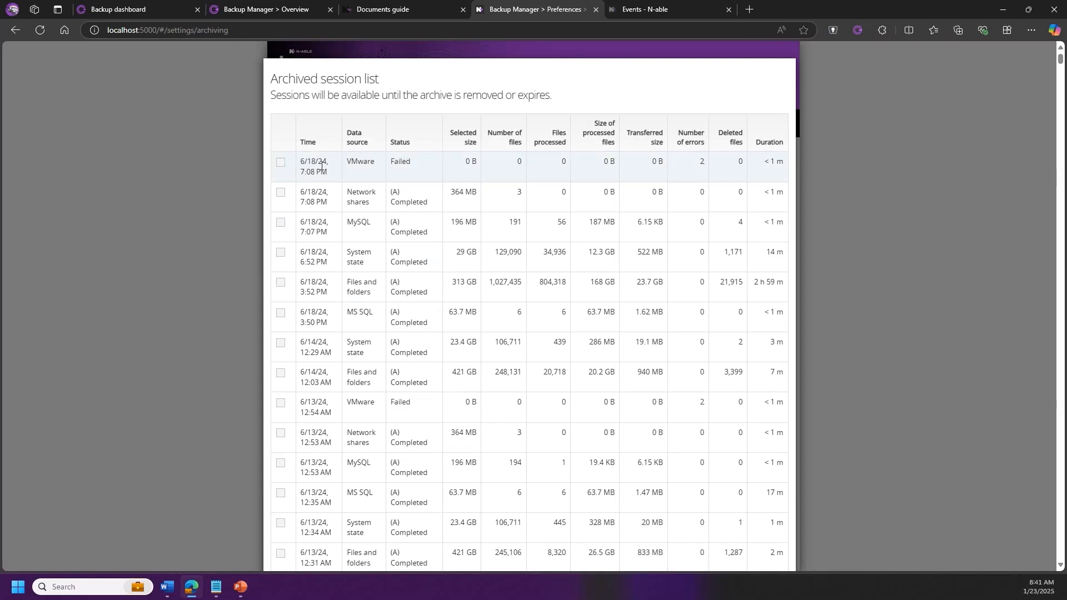
scroll(322, 166, down, 20)
scroll(329, 176, down, 20)
right_click(328, 175)
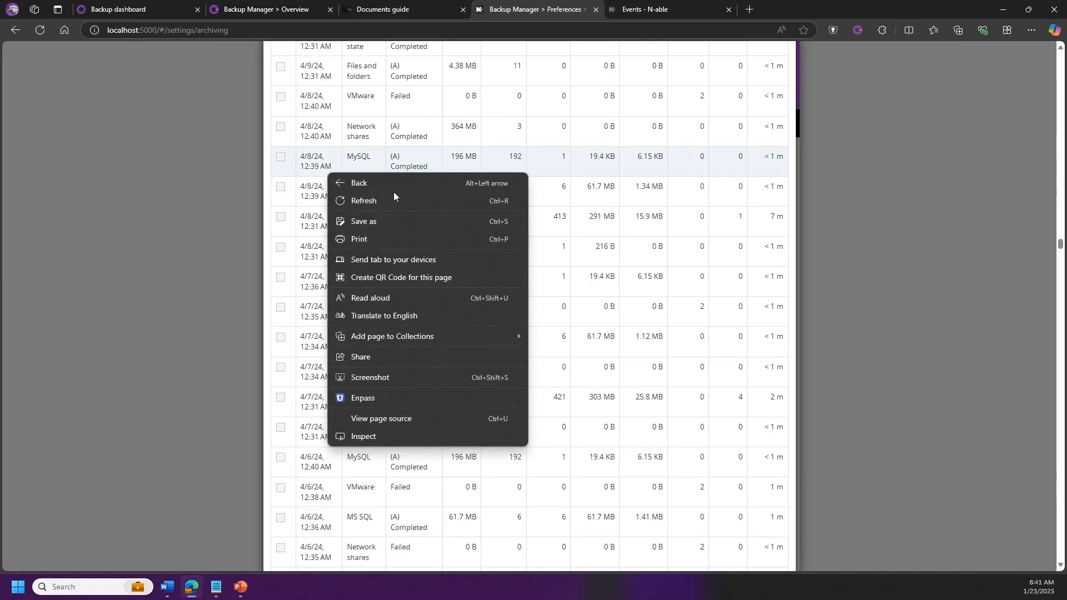
click(887, 293)
scroll(956, 292, down, 20)
scroll(993, 303, down, 20)
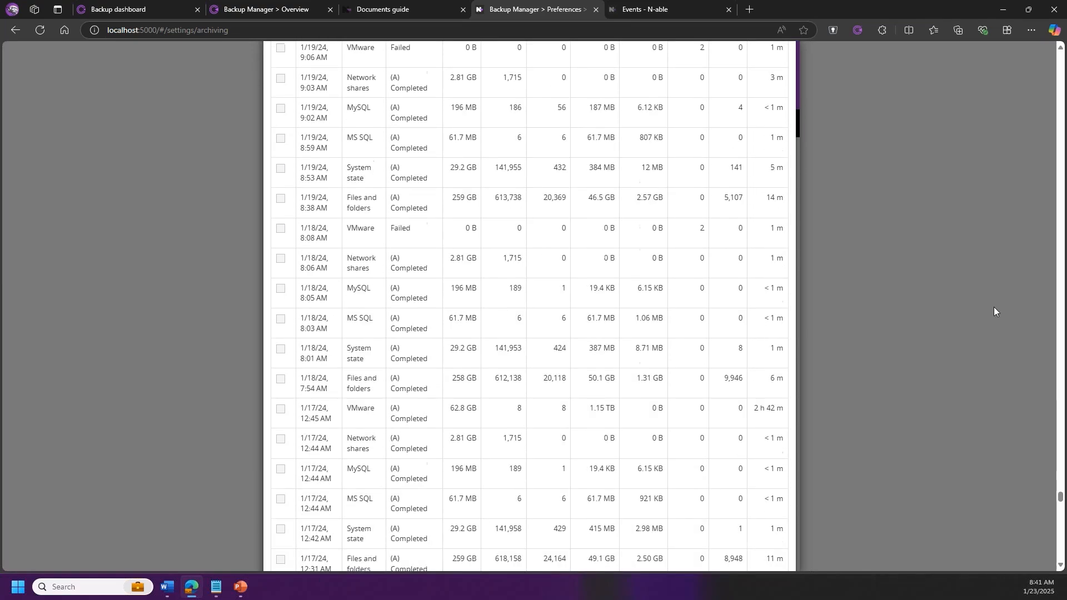
scroll(994, 308, down, 10)
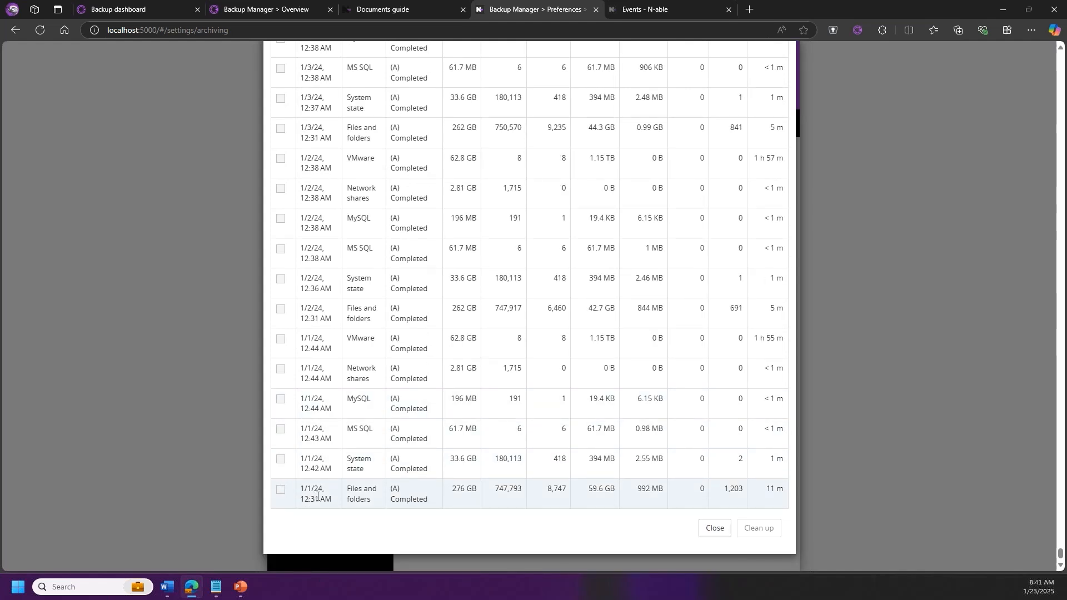
Step: Select the 1/1/24 Files and folders, MS SQL and Network shares, 1/2/24 Files and folders, MS SQL and VMware, and 1/3/24 VMware archived sessions
scroll(322, 496, up, 20)
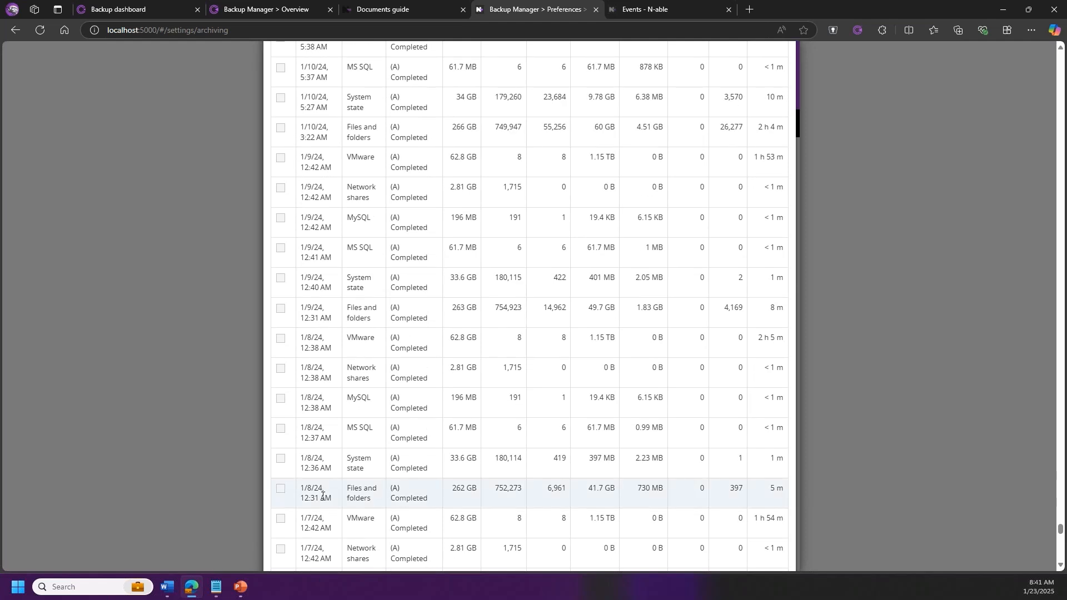
scroll(323, 496, down, 20)
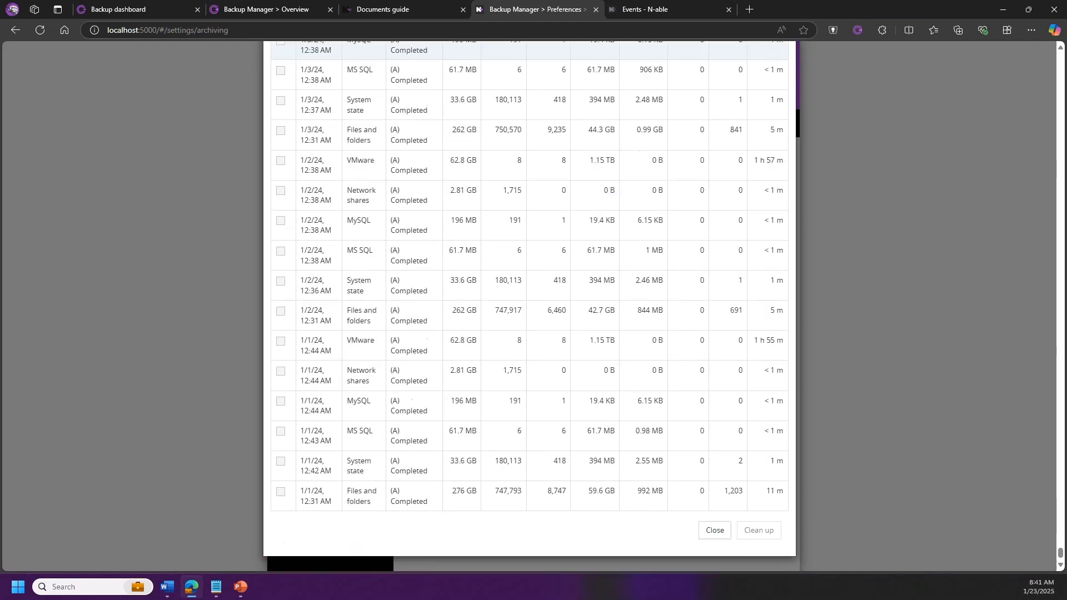
click(281, 490)
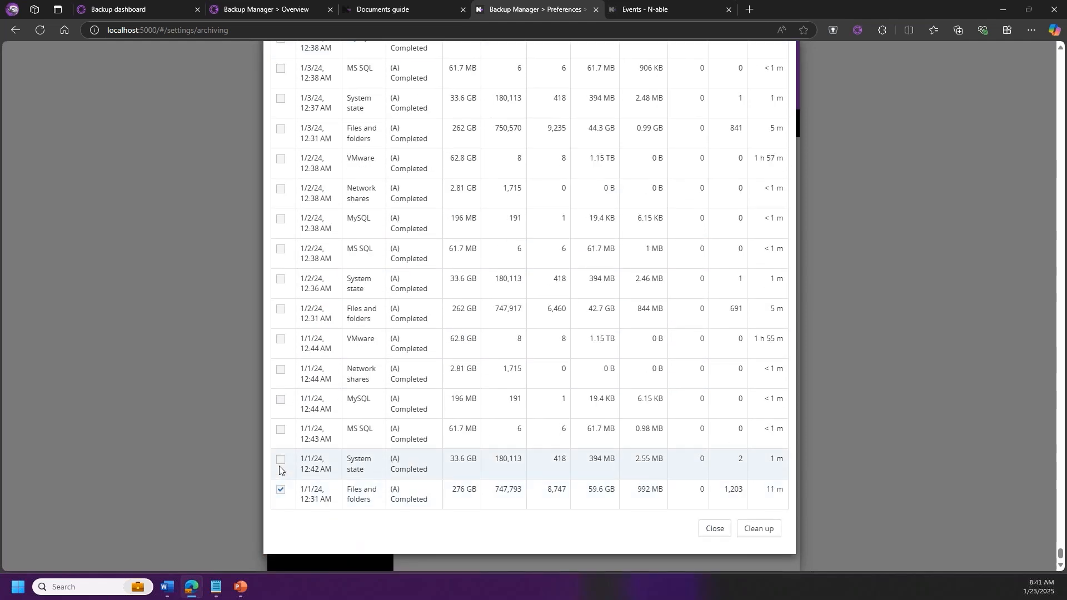
click(281, 431)
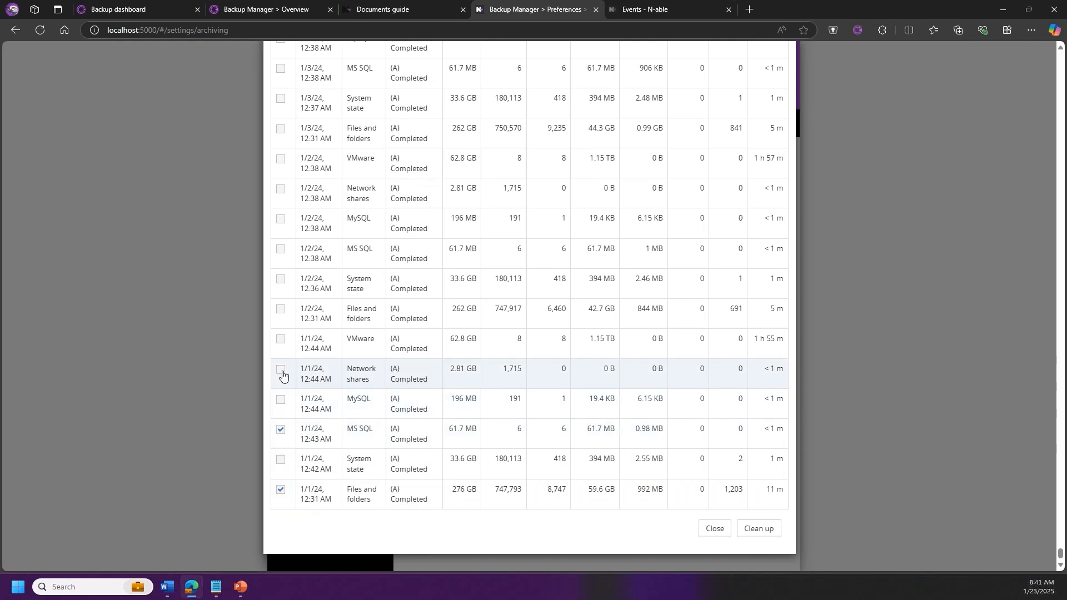
click(280, 309)
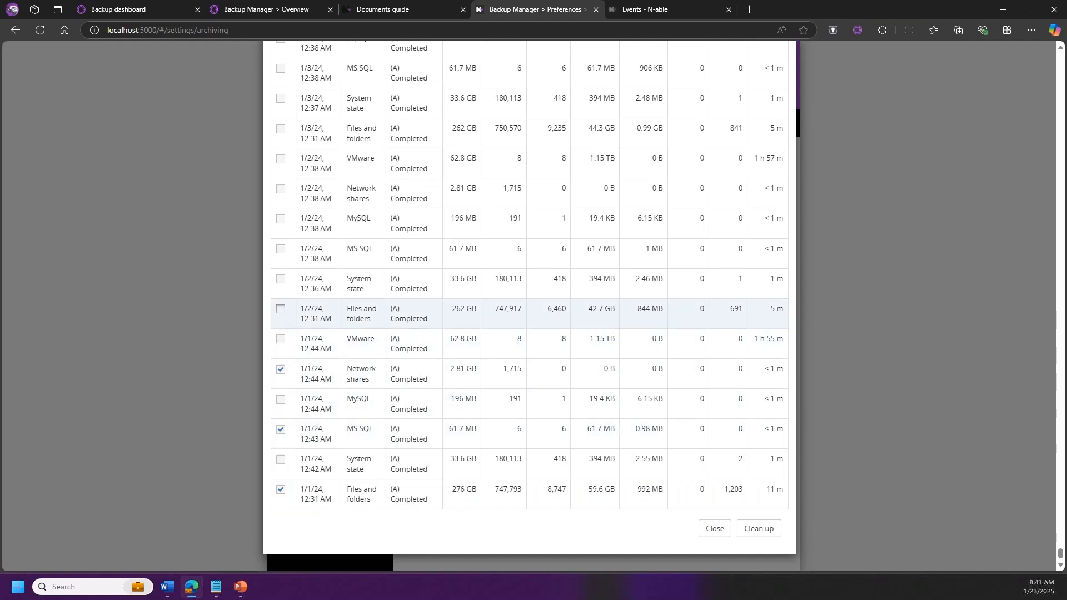
click(280, 249)
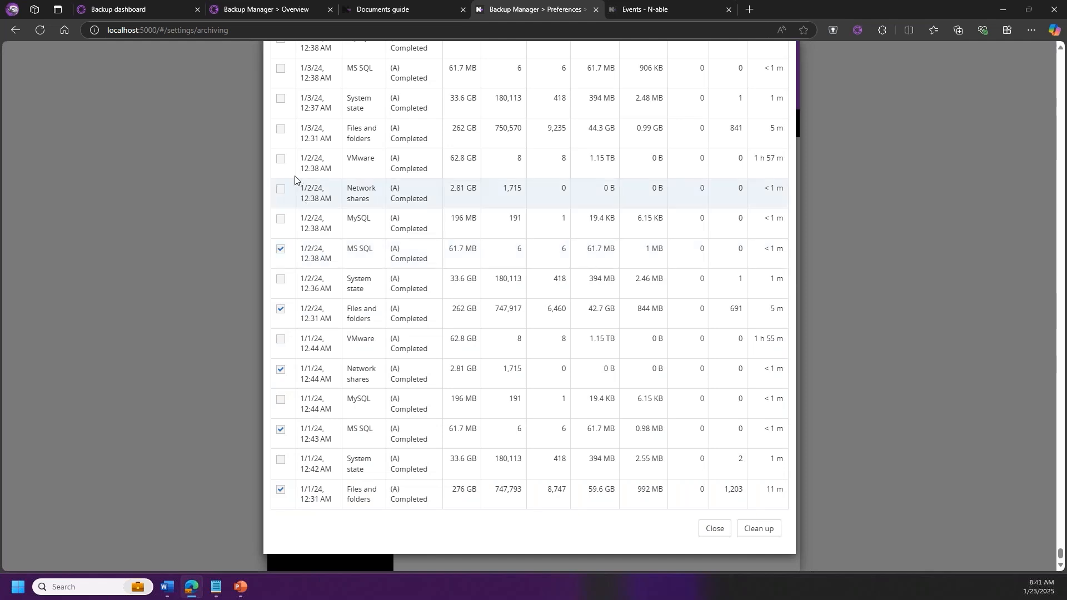
click(281, 159)
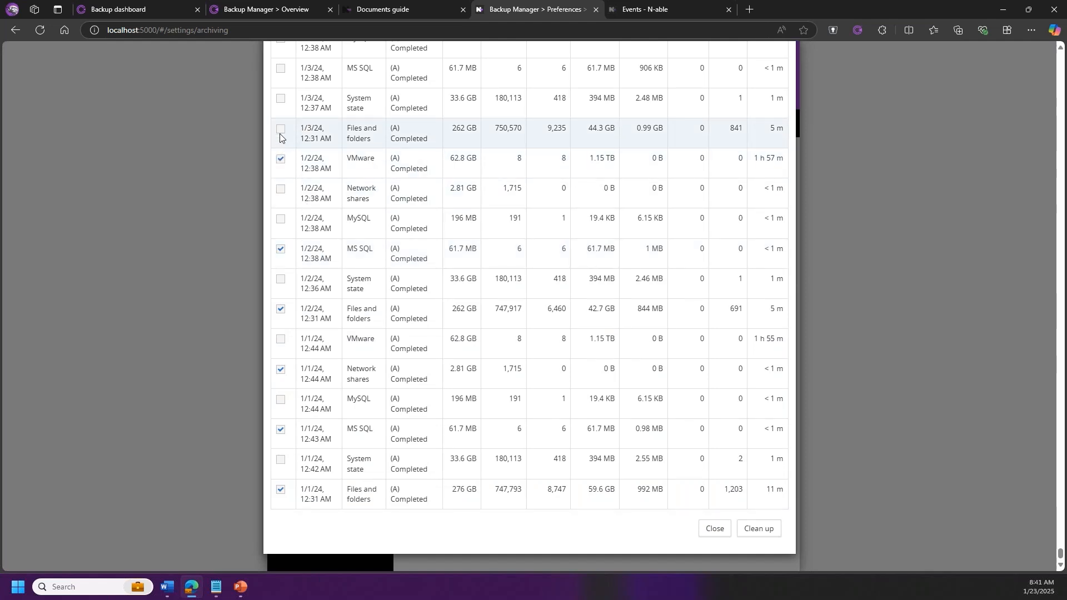
scroll(282, 117, up, 1)
scroll(281, 112, up, 1)
click(281, 104)
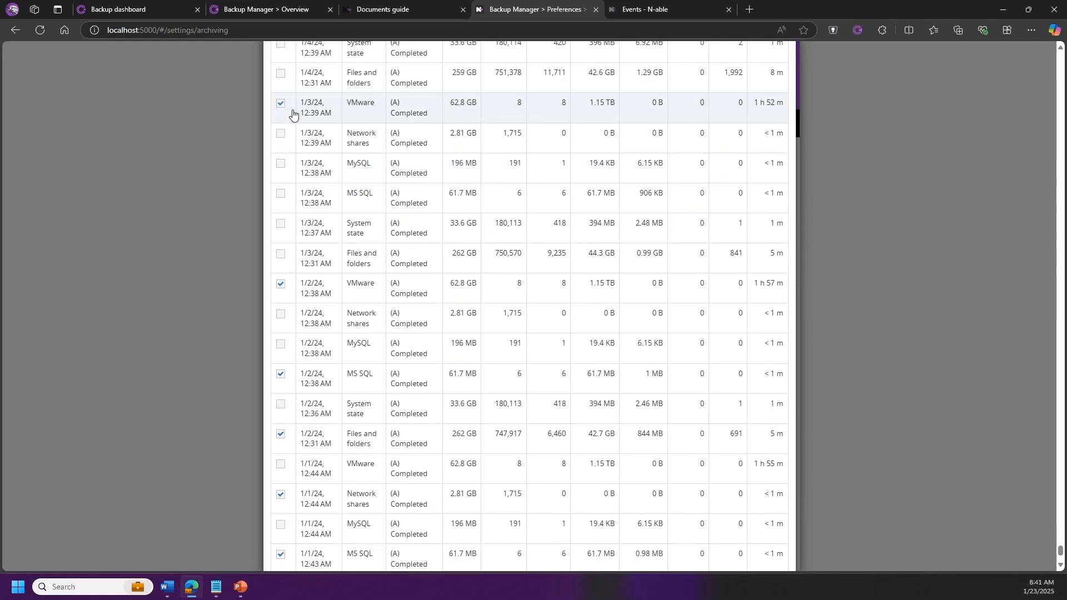
scroll(773, 492, down, 2)
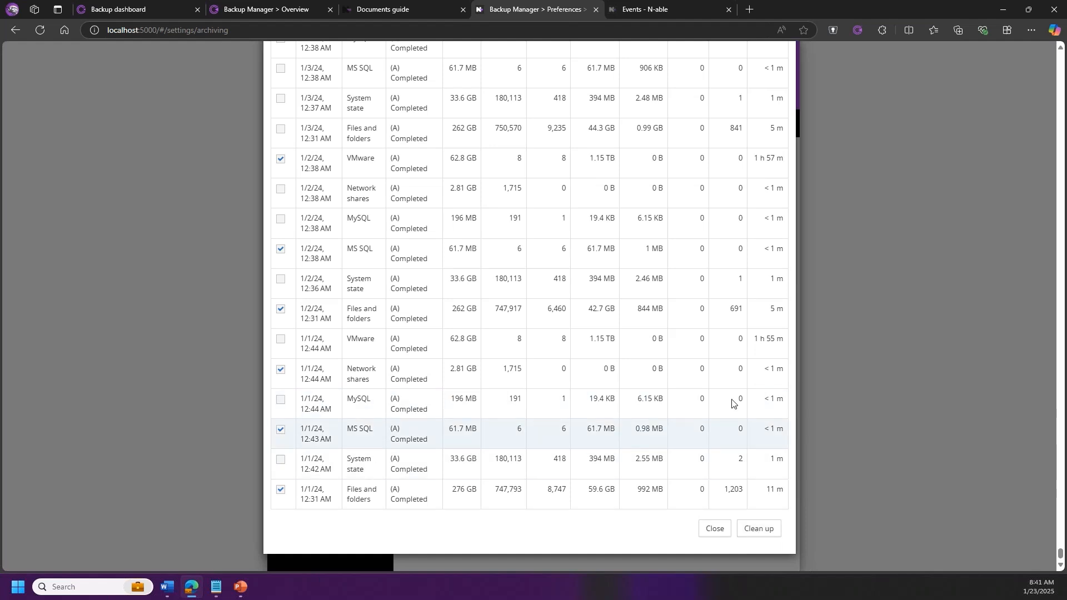
Step: Search the archived session list for "Completed", examine the session statuses, and close the list and the search
scroll(625, 345, up, 1)
scroll(625, 345, up, 20)
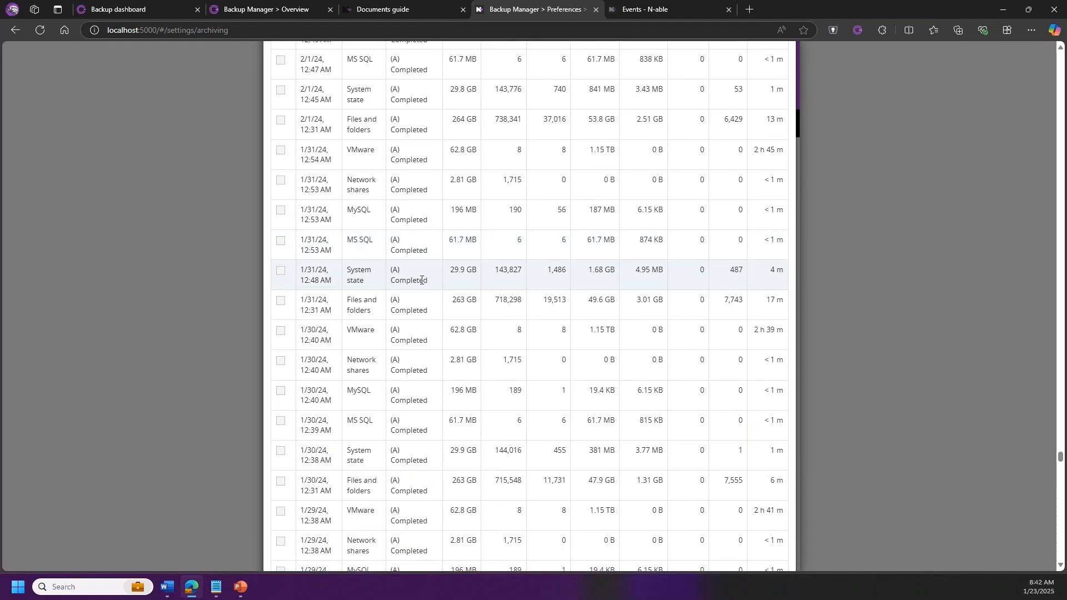
drag(428, 282, 391, 284)
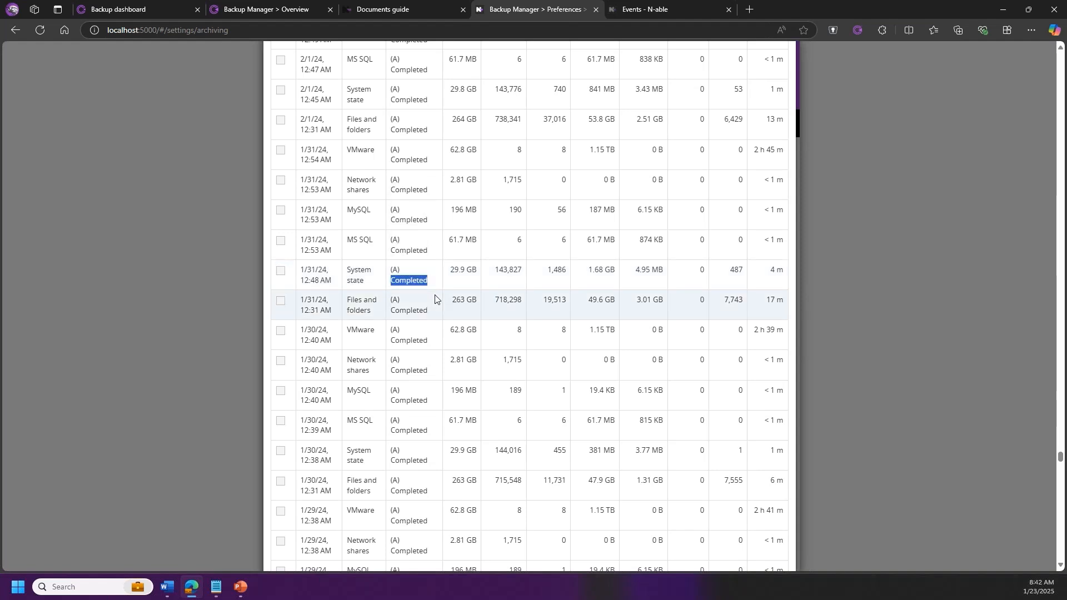
key(ctrl+f)
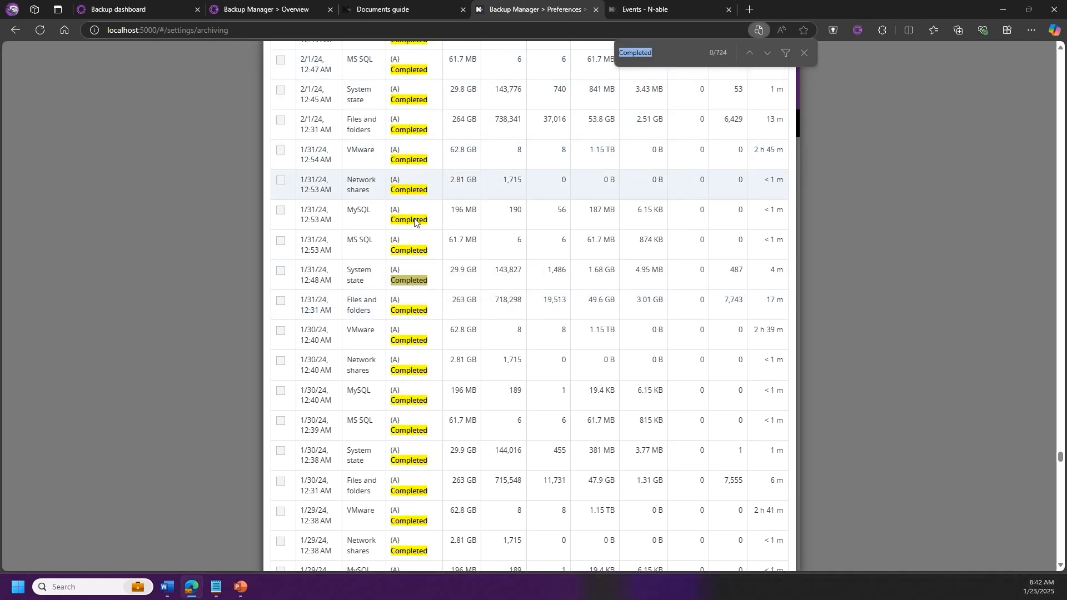
scroll(425, 244, up, 20)
scroll(425, 243, up, 20)
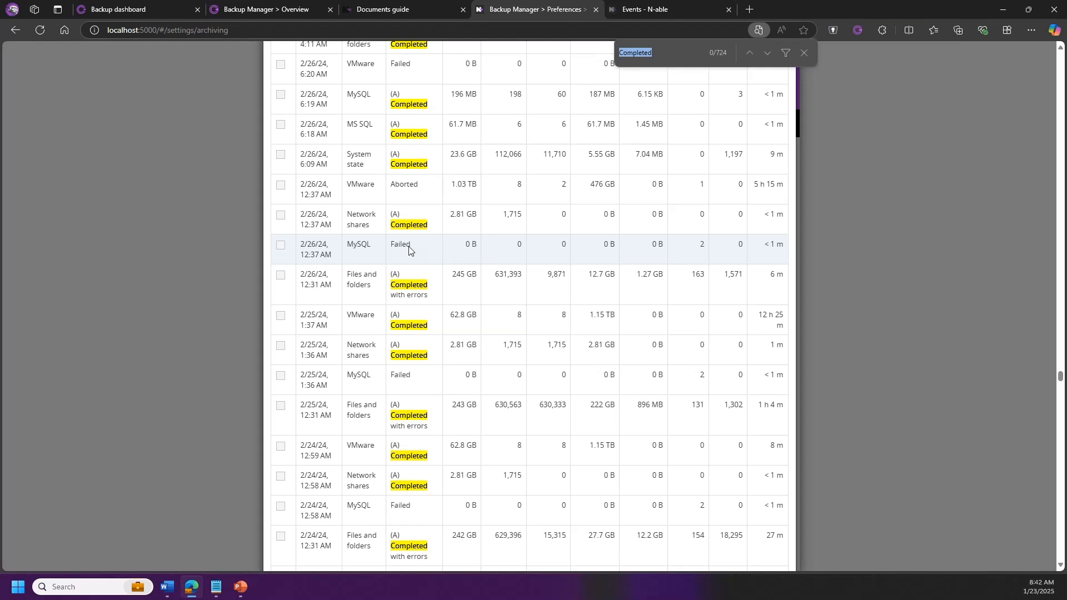
click(860, 150)
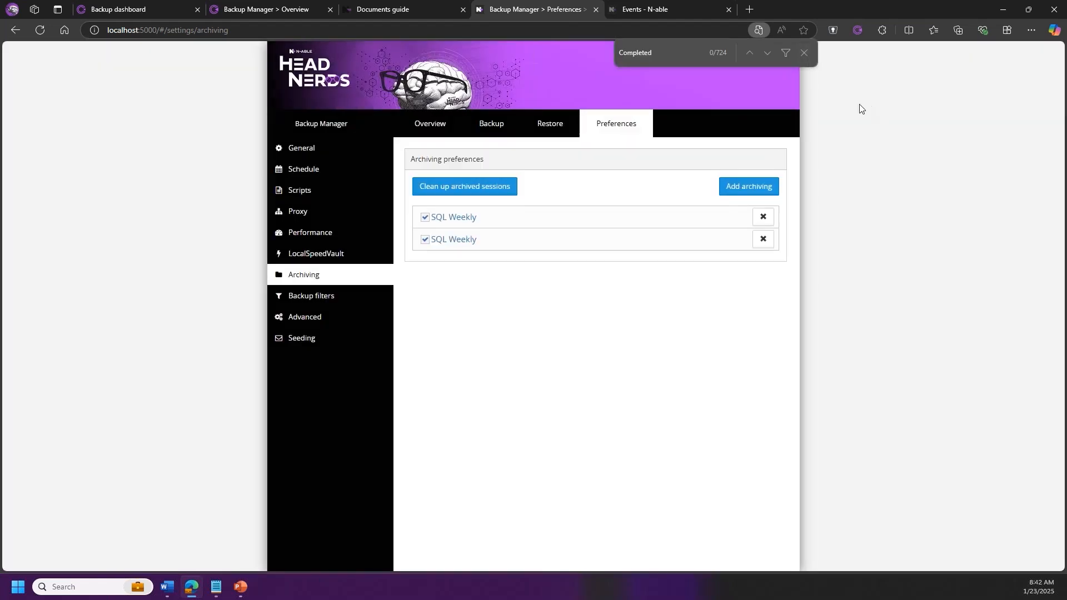
click(804, 54)
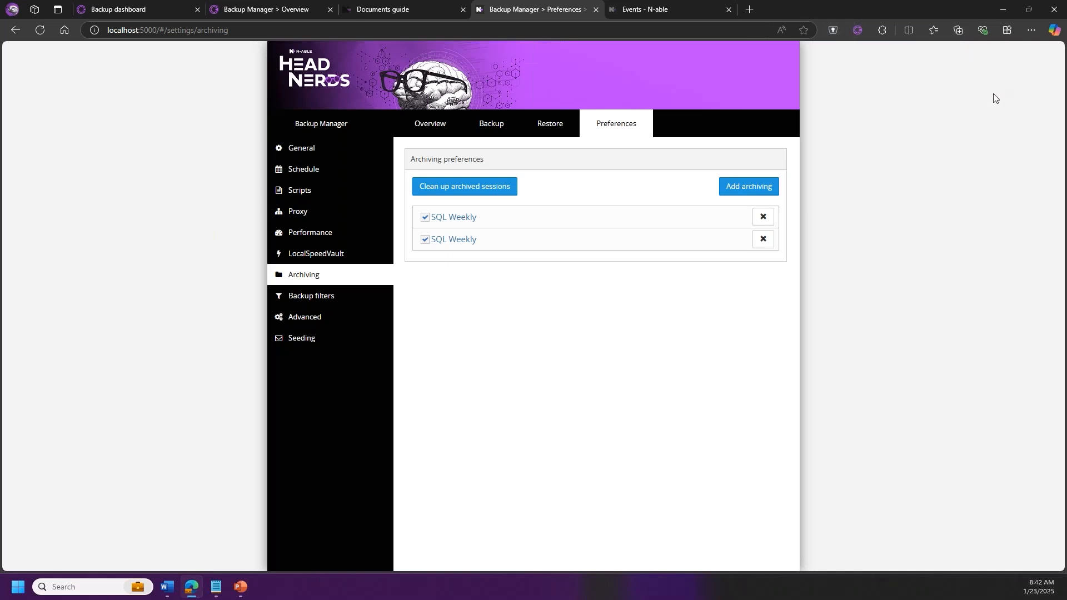
Step: Reopen the archived session list for cleanup and bring up the Archive Cleanup extension over it
click(858, 29)
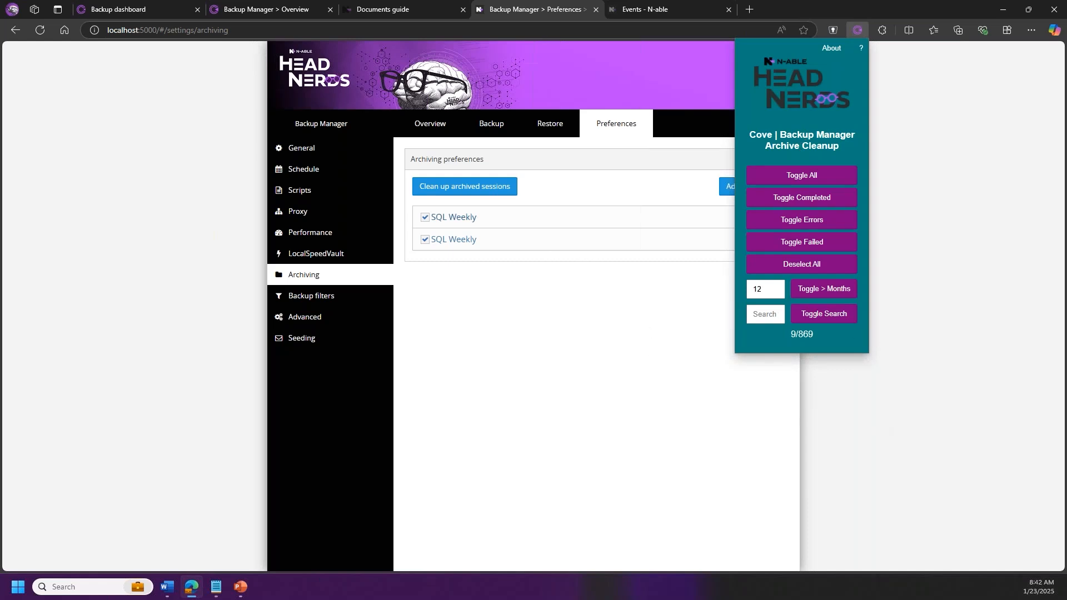
click(453, 185)
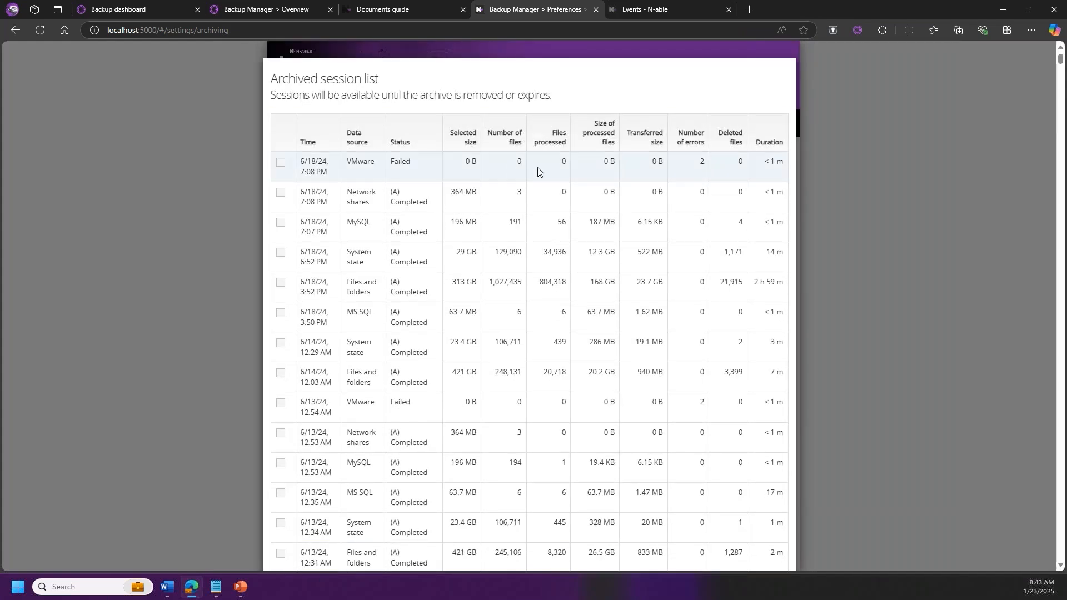
click(859, 31)
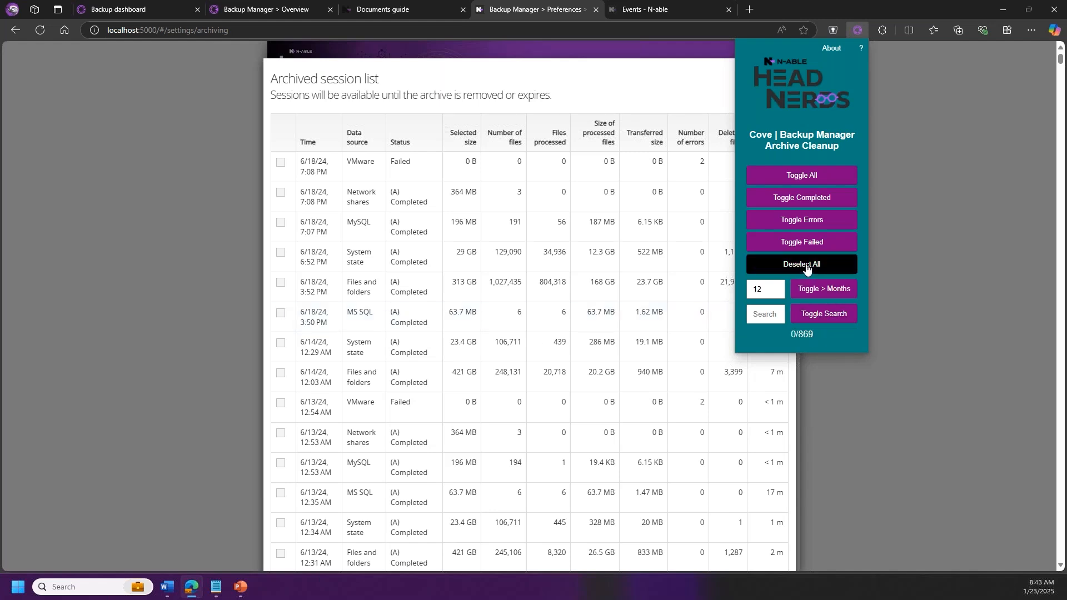
Step: Try the bulk selection of all archived sessions and of completed sessions, clearing each selection
click(805, 179)
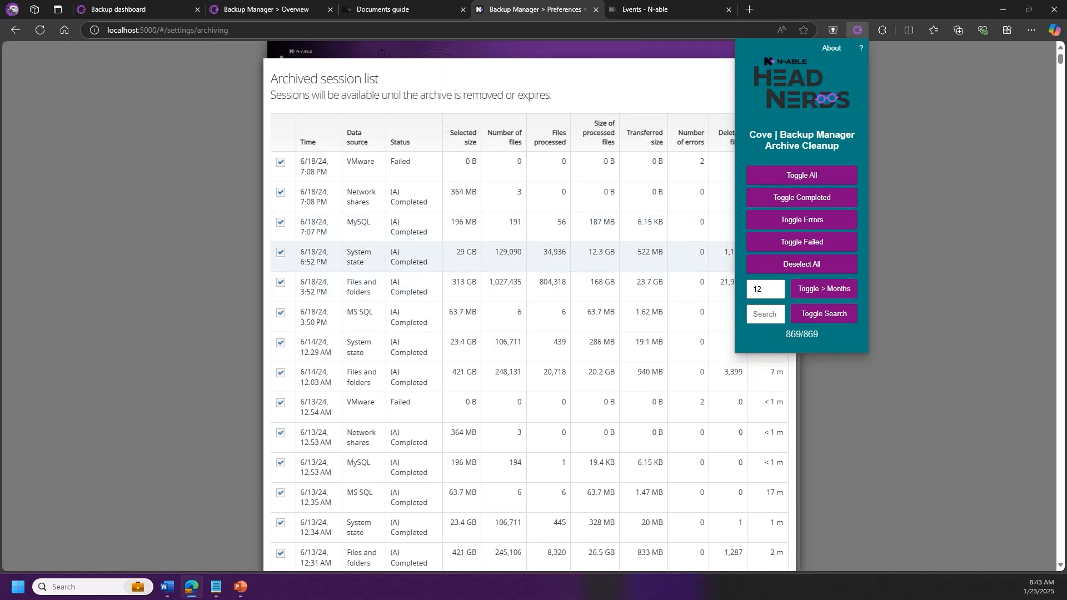
click(793, 183)
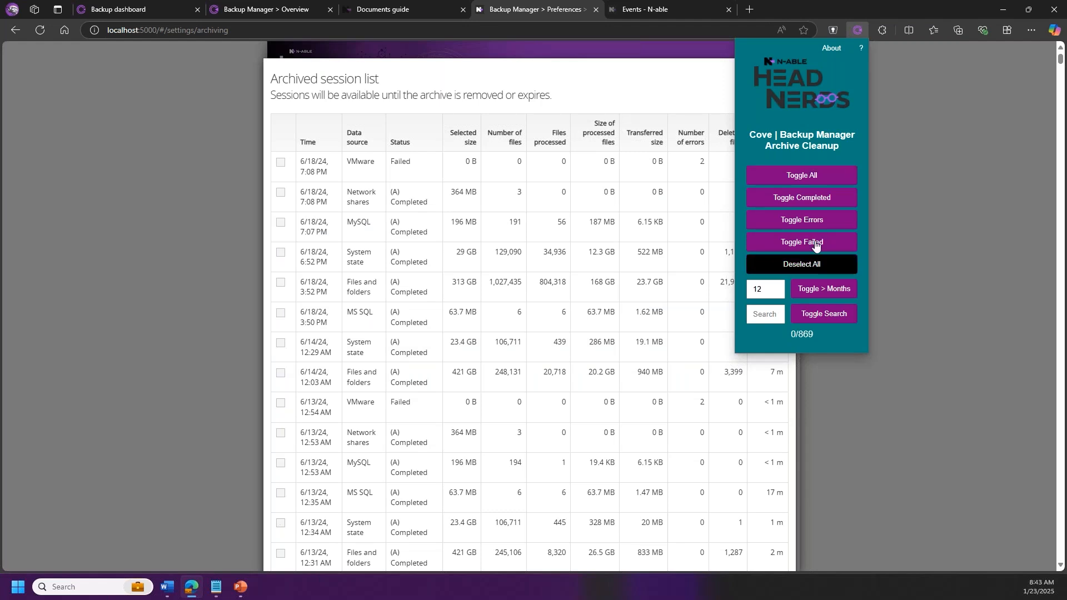
click(800, 200)
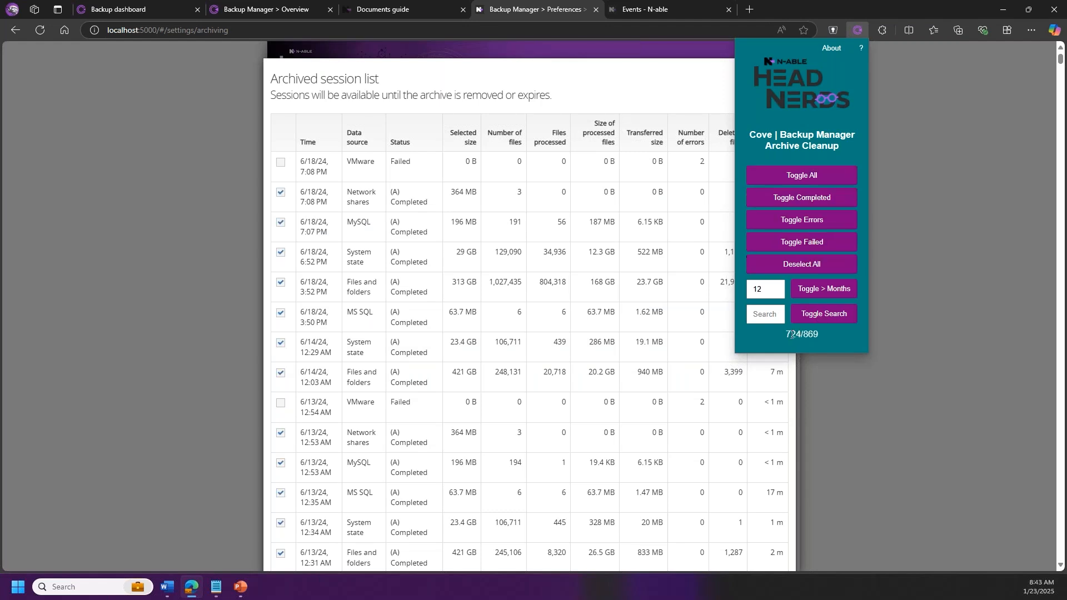
click(796, 201)
Step: Try the bulk selection of sessions with errors and of failed sessions, and deselect everything
click(805, 221)
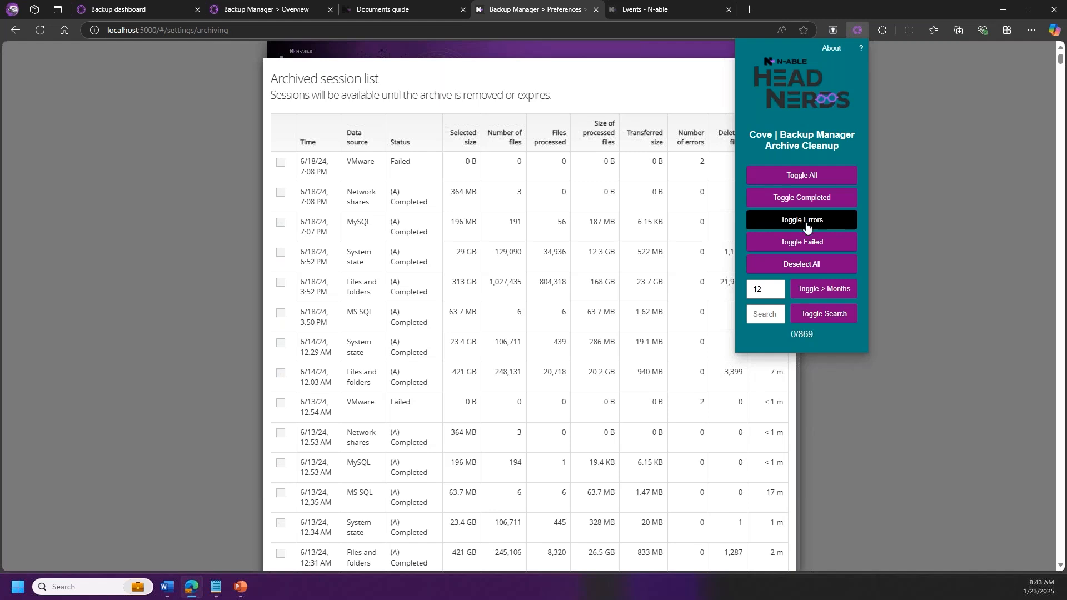
click(806, 243)
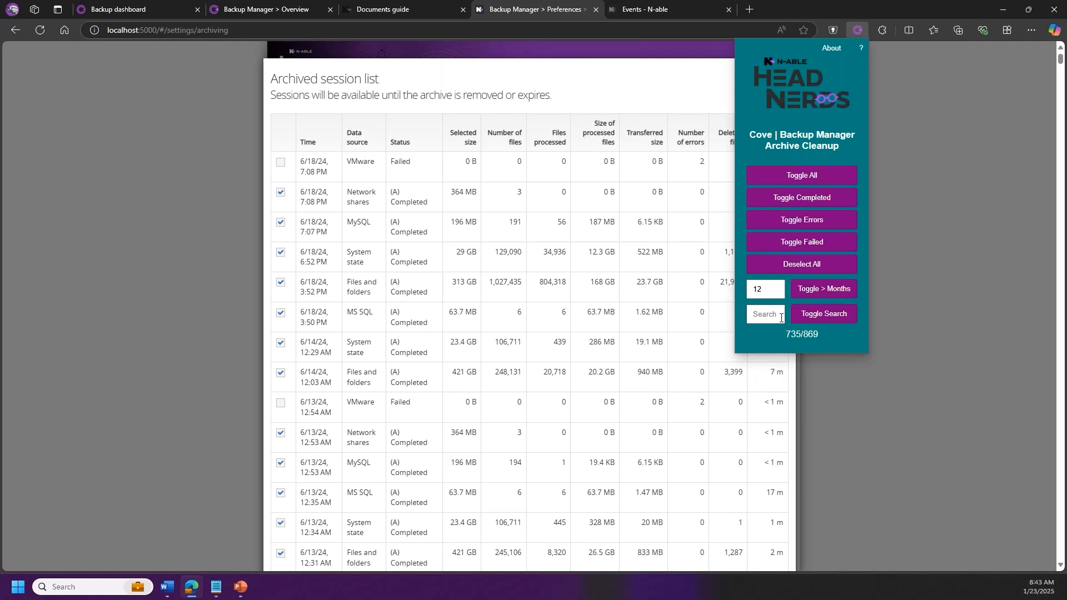
click(809, 265)
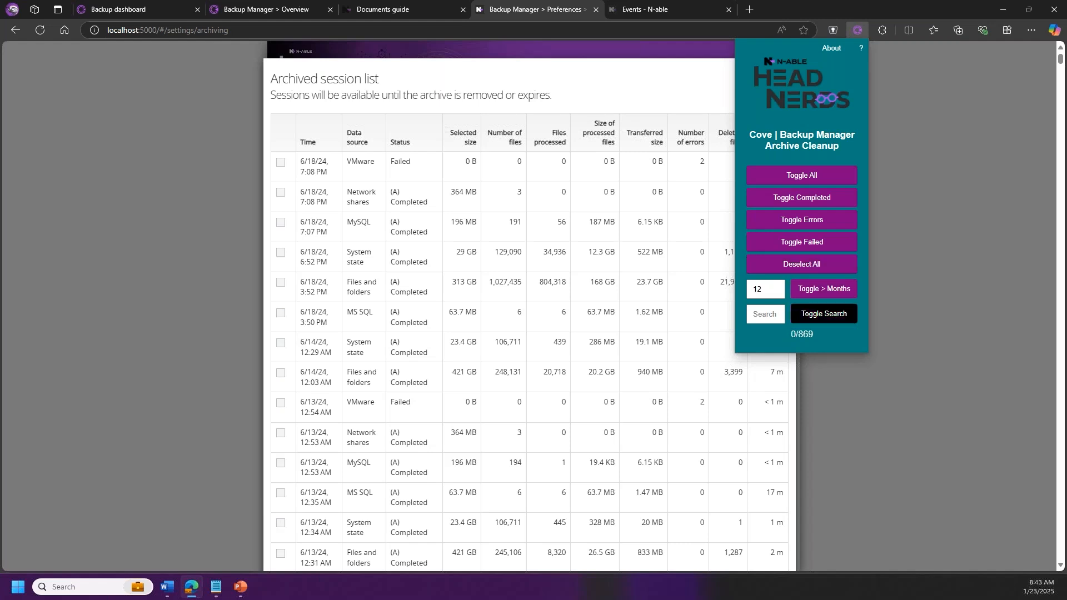
Step: Select the archived sessions matching the search term "sql", check the marked rows, and deselect them all
click(763, 314)
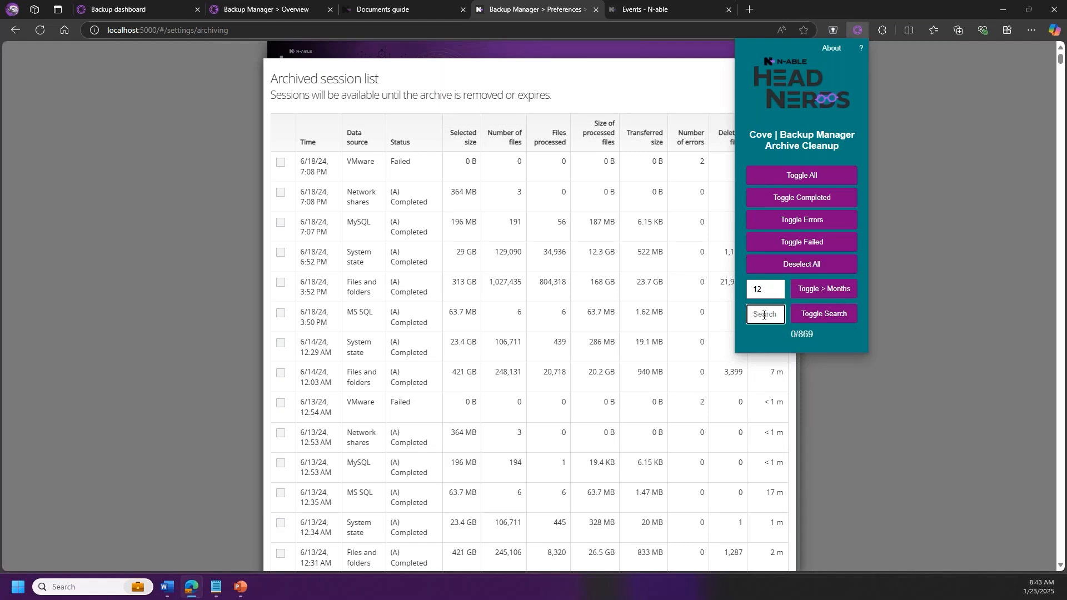
text(sql)
click(800, 315)
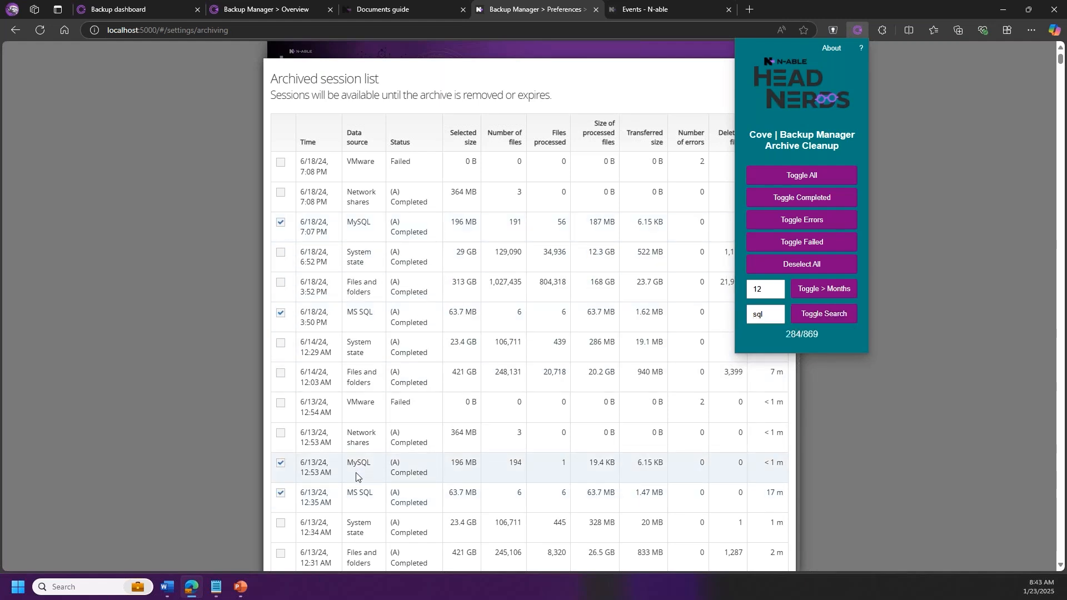
scroll(361, 484, down, 3)
scroll(366, 489, up, 3)
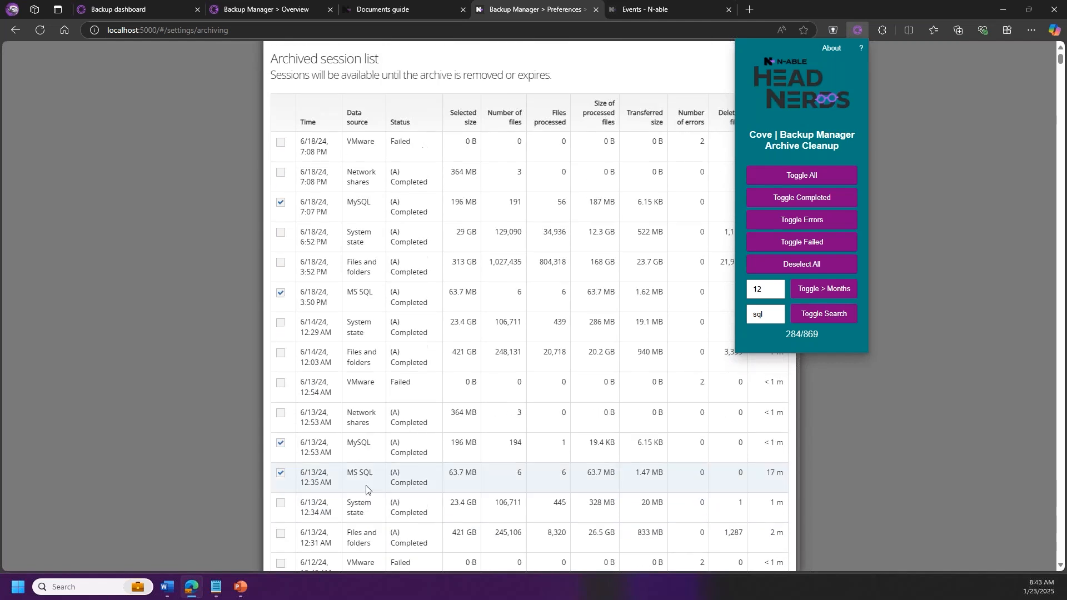
click(806, 263)
Step: Set the age threshold to 6 months, select the archived sessions older than that, and deselect them all
double_click(759, 289)
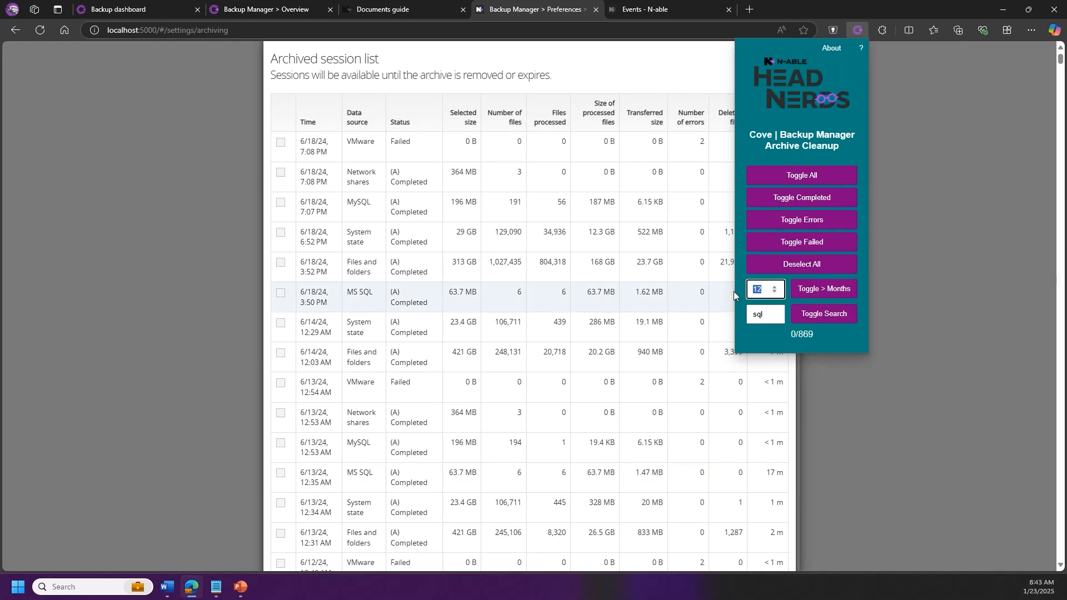
text(6)
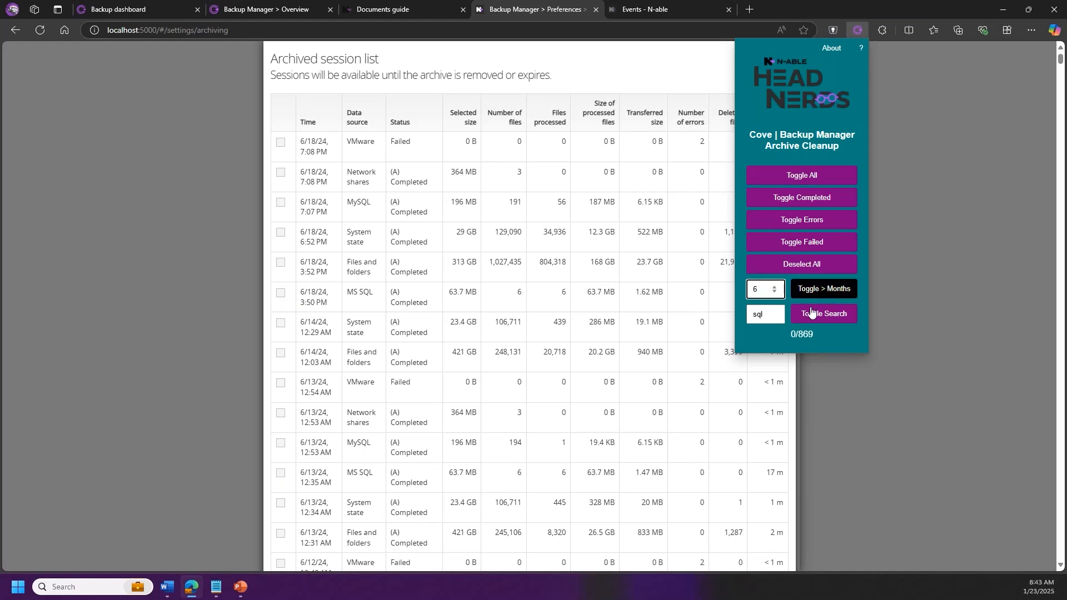
click(810, 267)
click(821, 294)
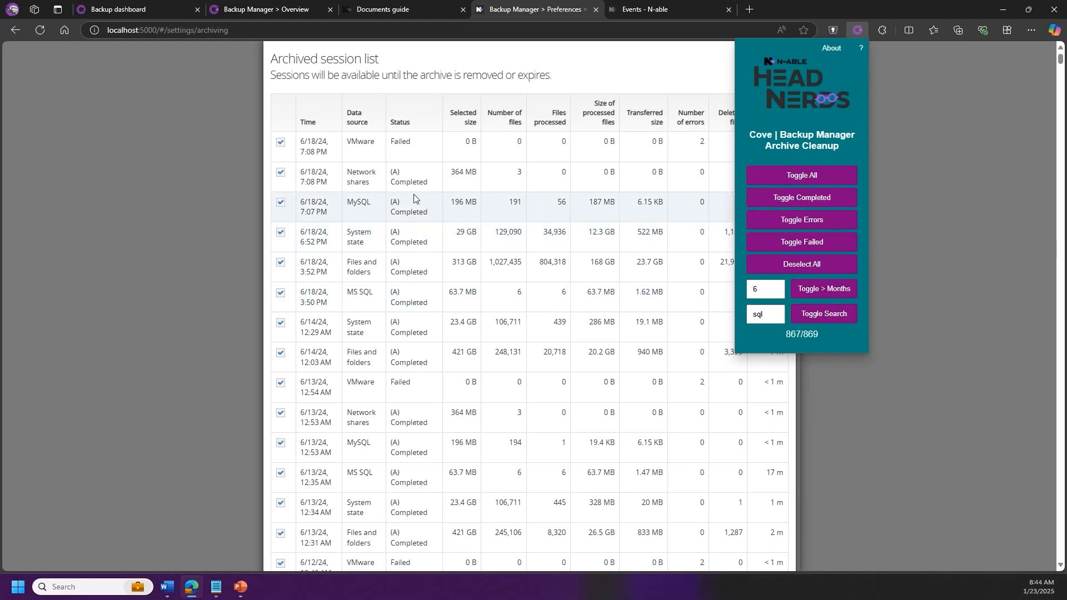
click(806, 269)
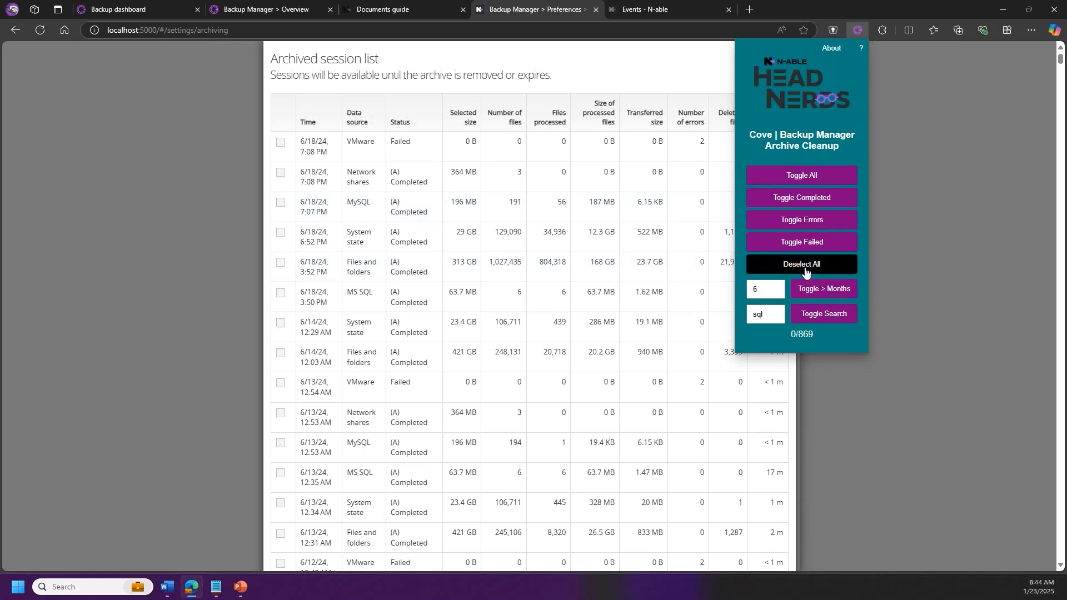
Step: Set the age threshold to 9 months and select the archived sessions older than that
double_click(767, 289)
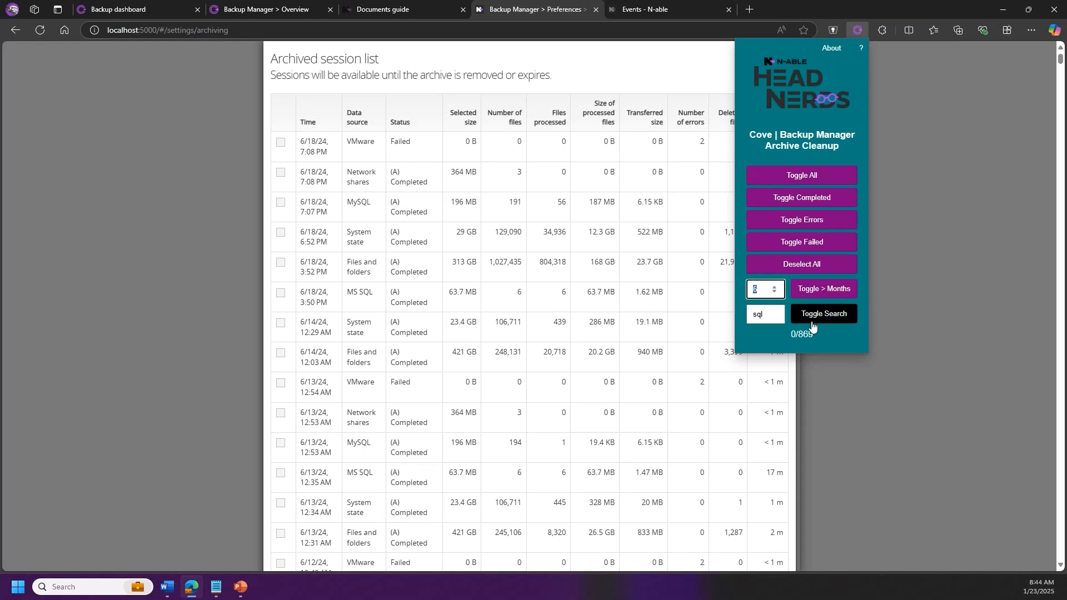
text(9)
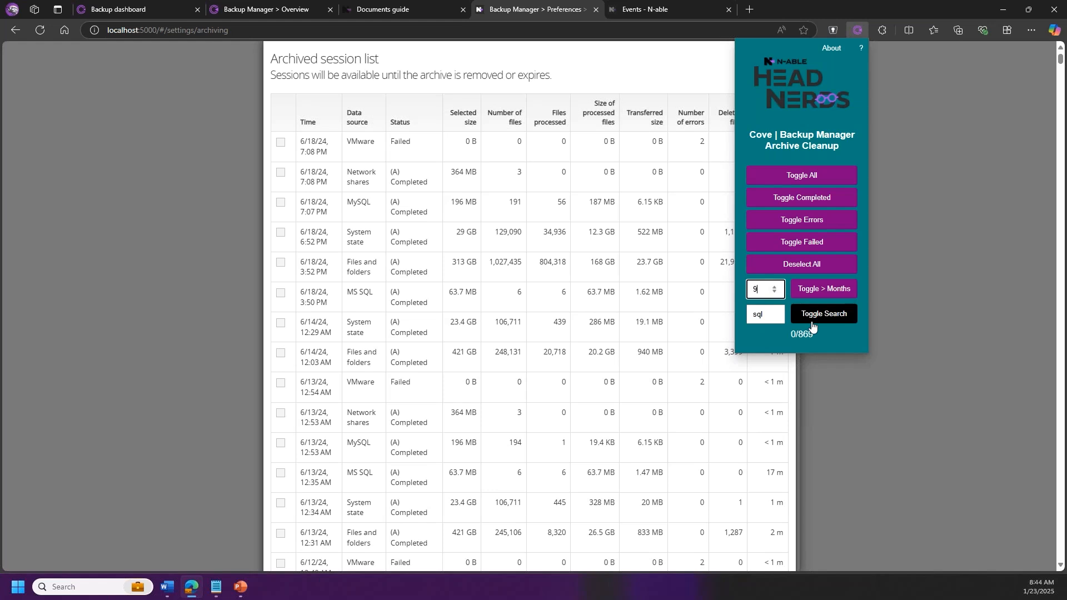
click(826, 290)
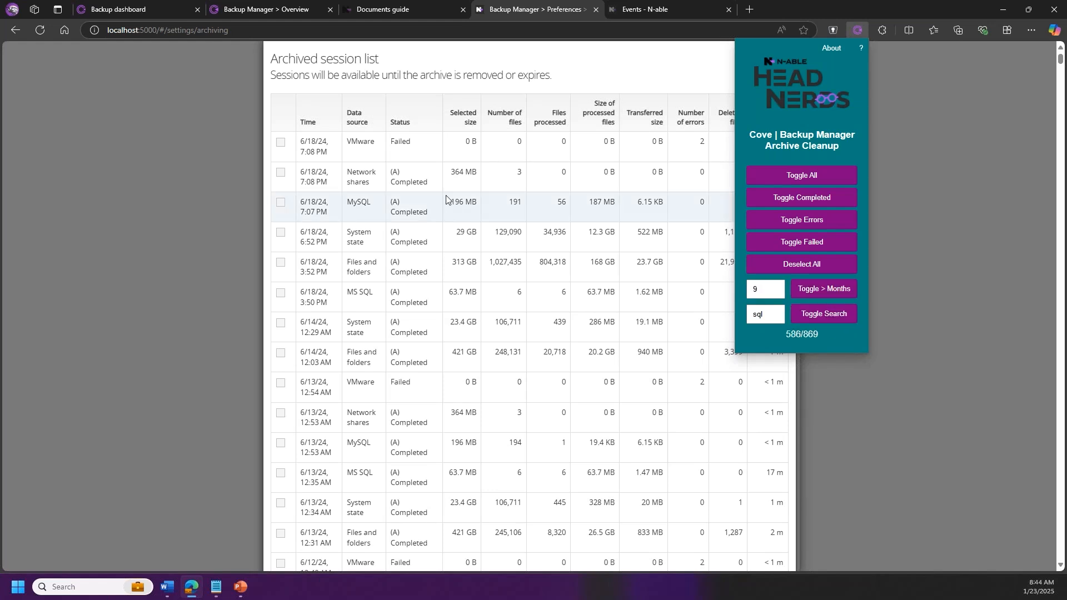
scroll(332, 253, down, 15)
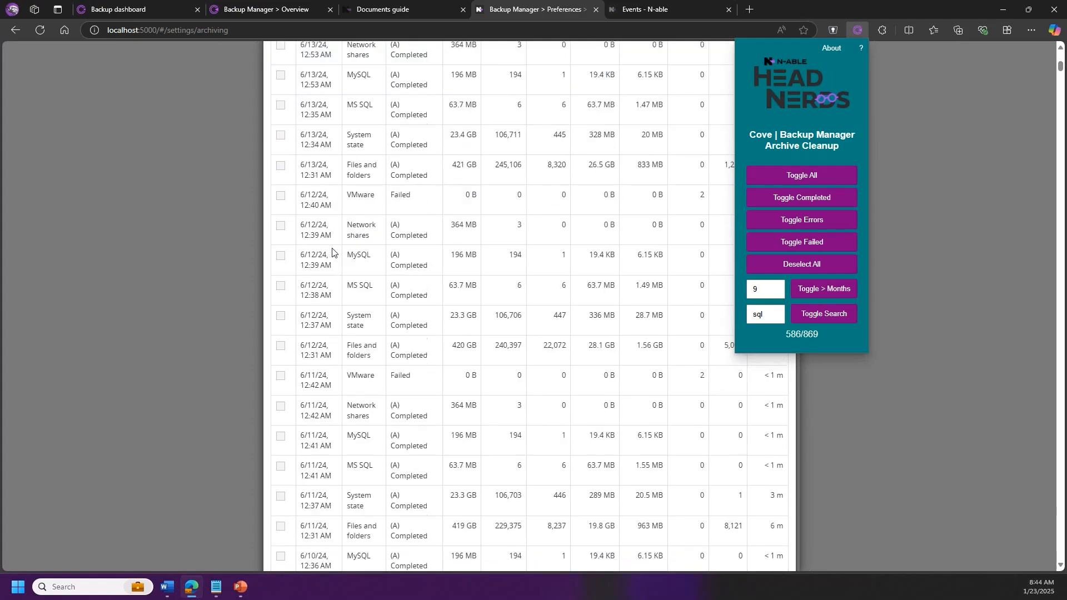
Step: Examine the archived session list for the date at which the selection of sessions older than 9 months begins
scroll(332, 253, down, 18)
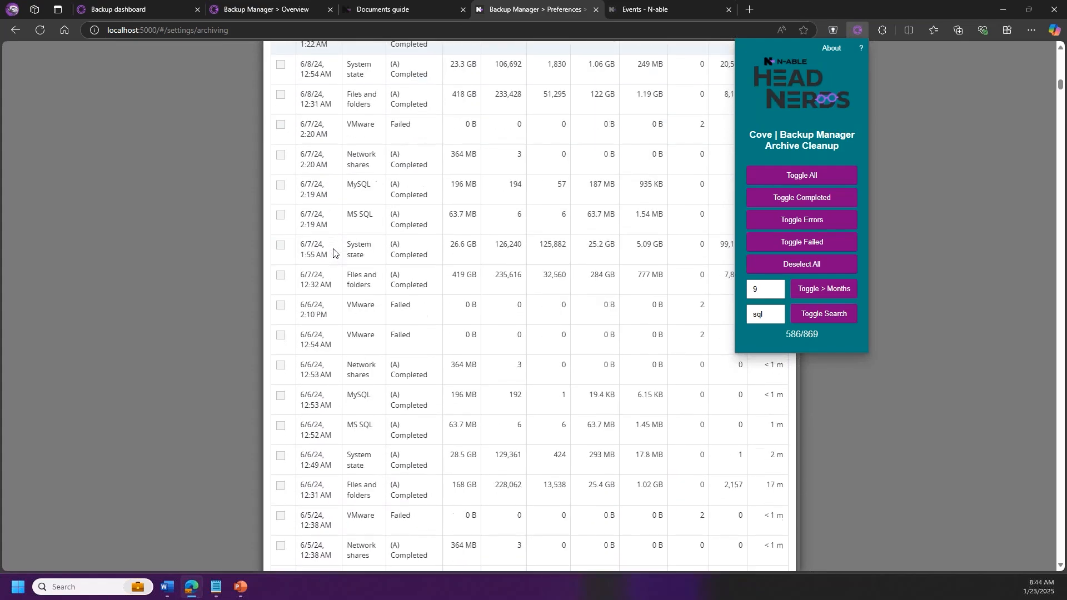
scroll(337, 254, down, 18)
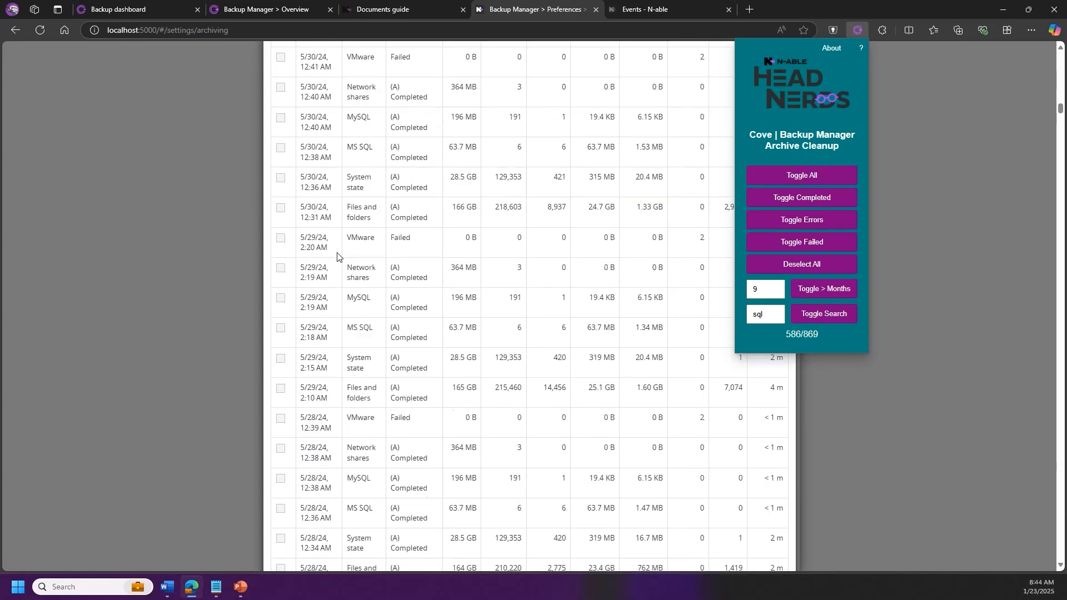
scroll(341, 257, down, 10)
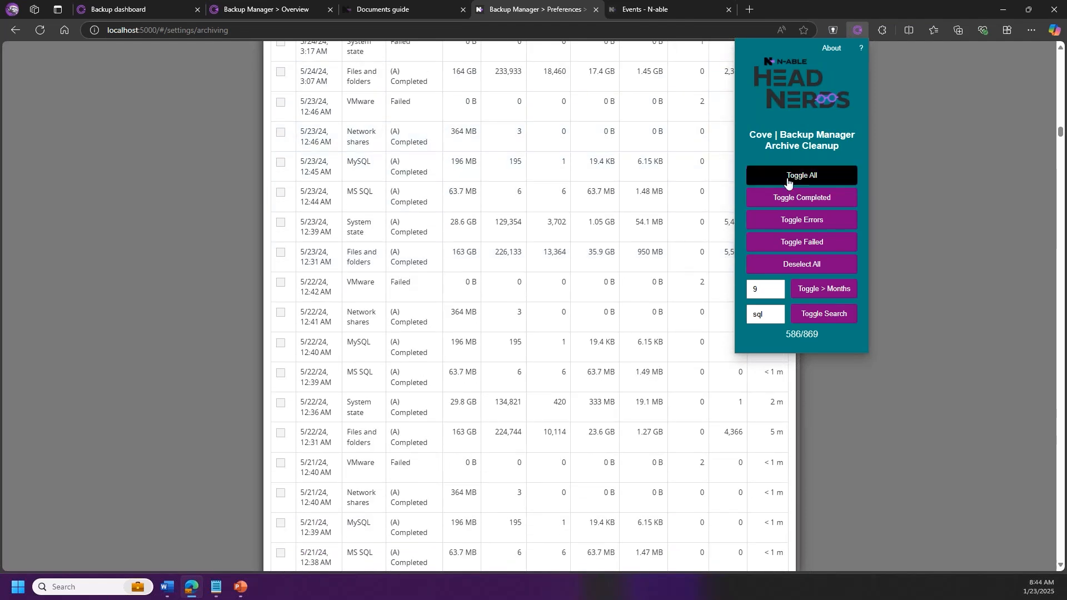
scroll(465, 330, down, 18)
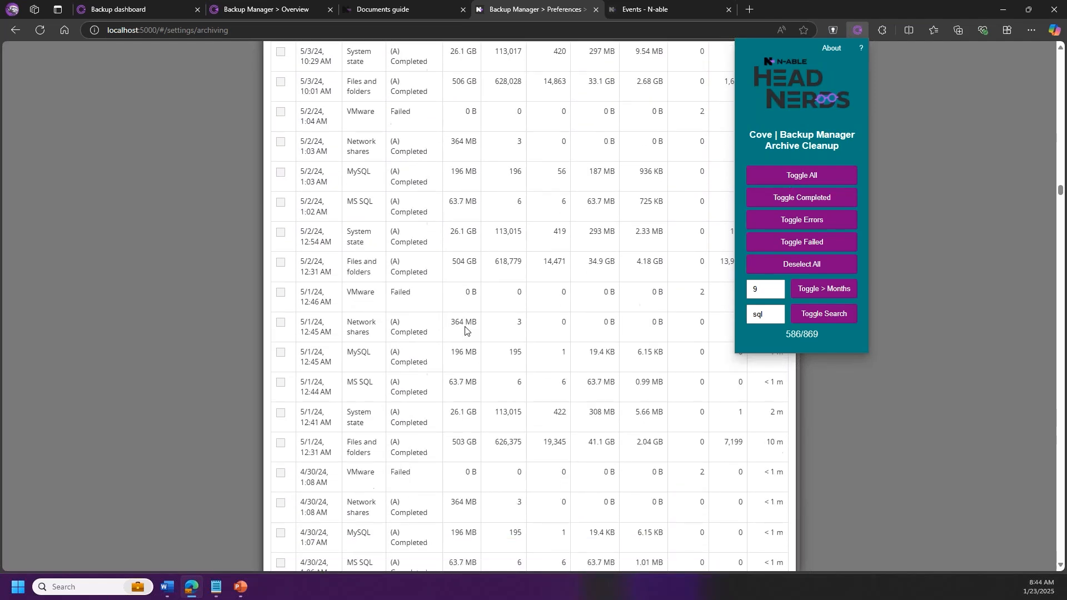
scroll(466, 330, up, 10)
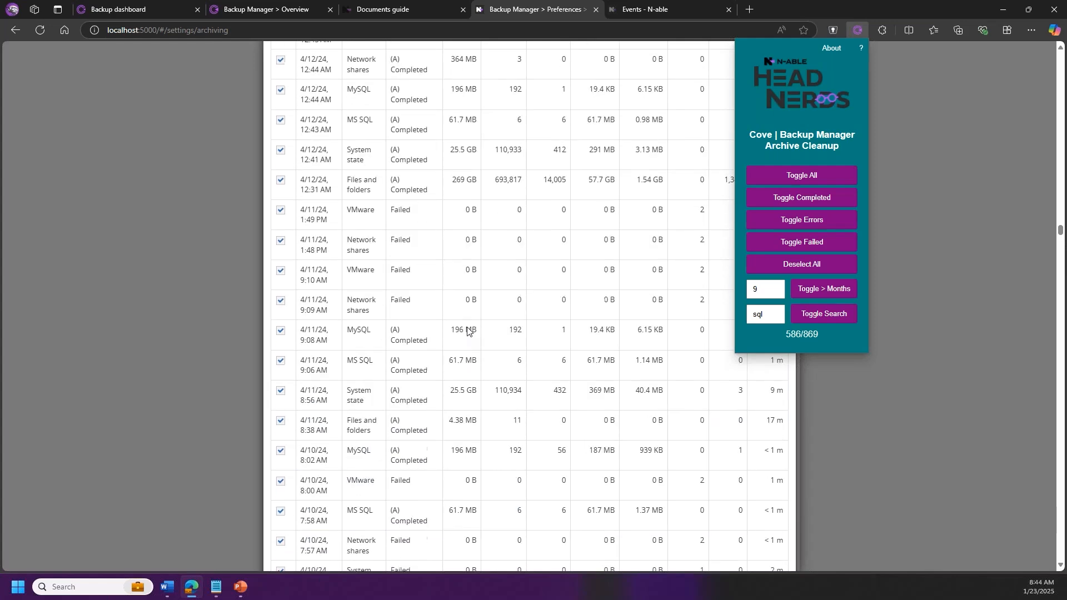
scroll(467, 332, up, 4)
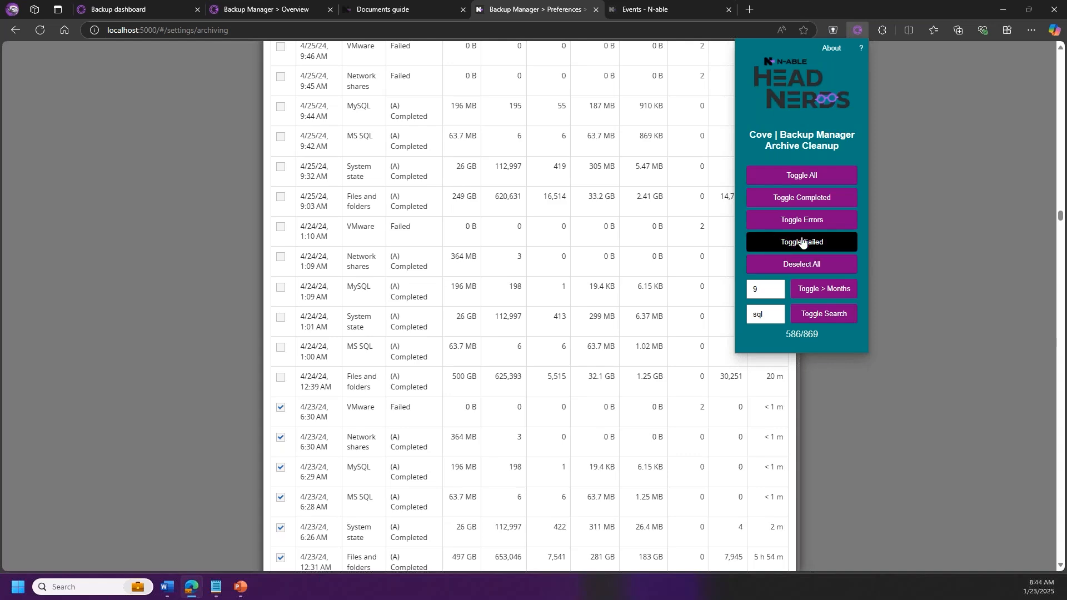
Step: Toggle the checkbox of the oldest archived session, Files and folders from 1/1/24 12:31 AM, so that the clean-up can be run
scroll(611, 451, down, 15)
scroll(645, 467, down, 20)
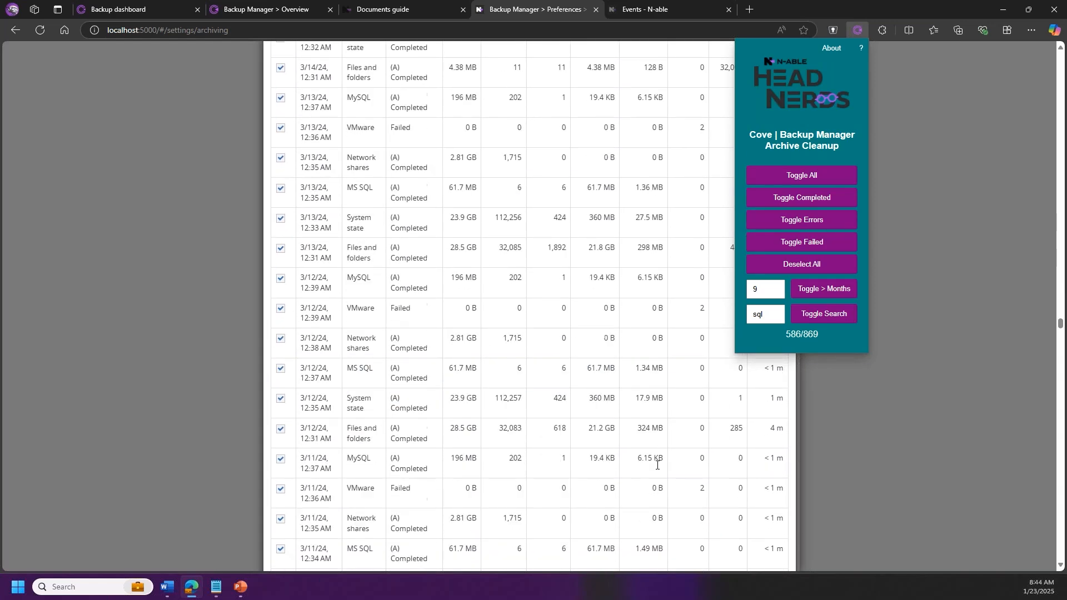
scroll(714, 482, down, 8)
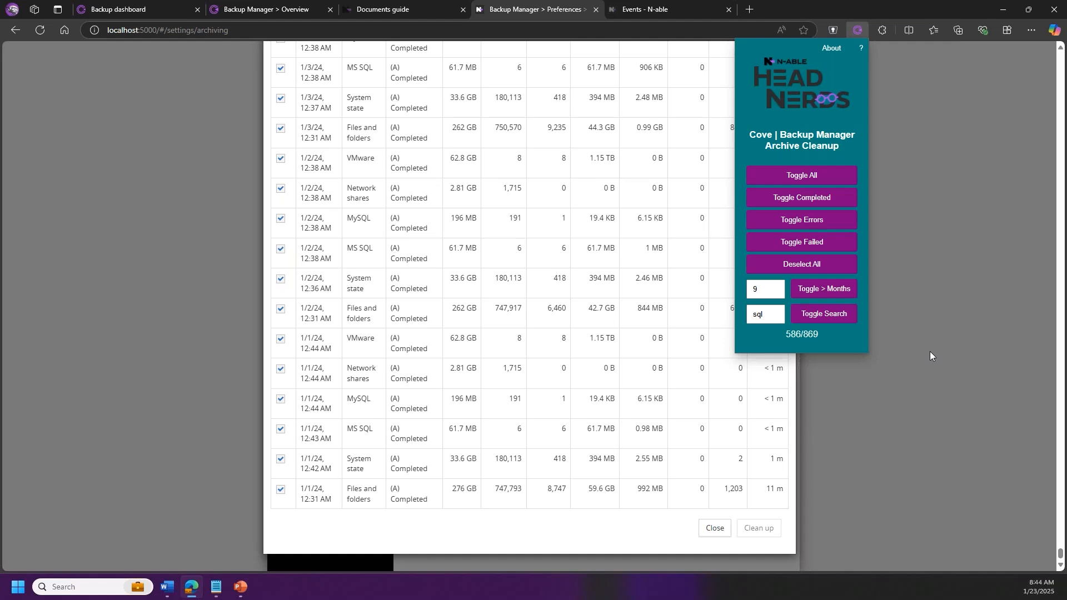
click(280, 489)
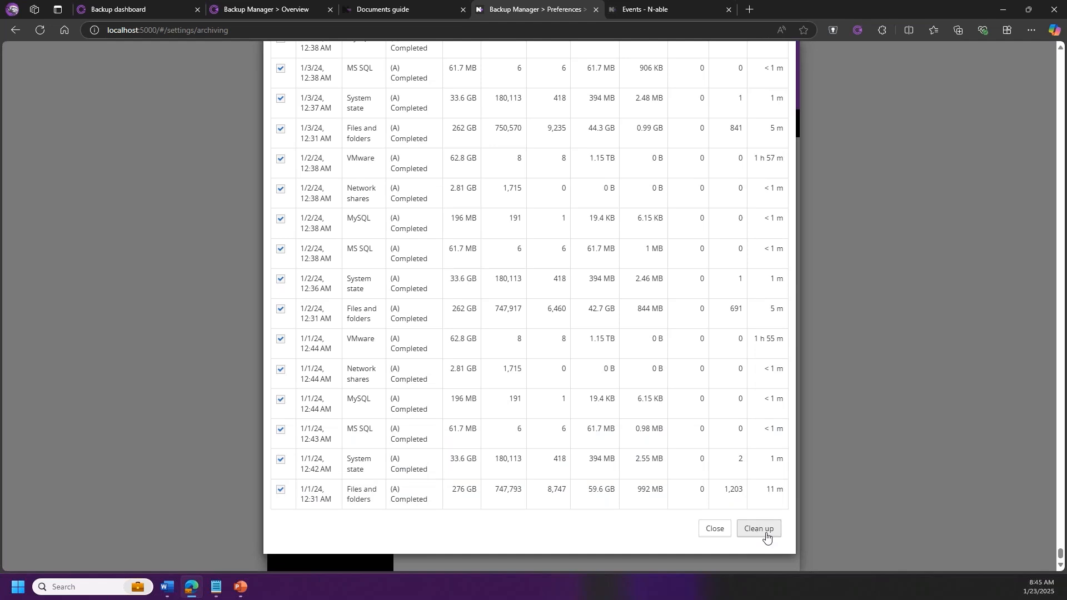
scroll(958, 238, up, 10)
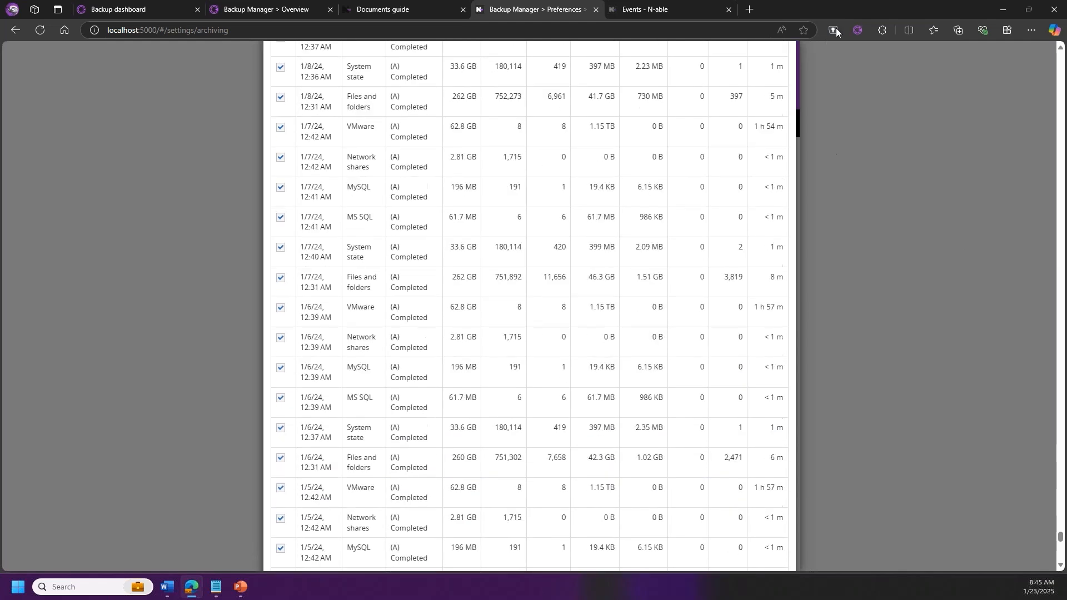
Step: View the About information of the Archive Cleanup extension and dismiss it
click(862, 27)
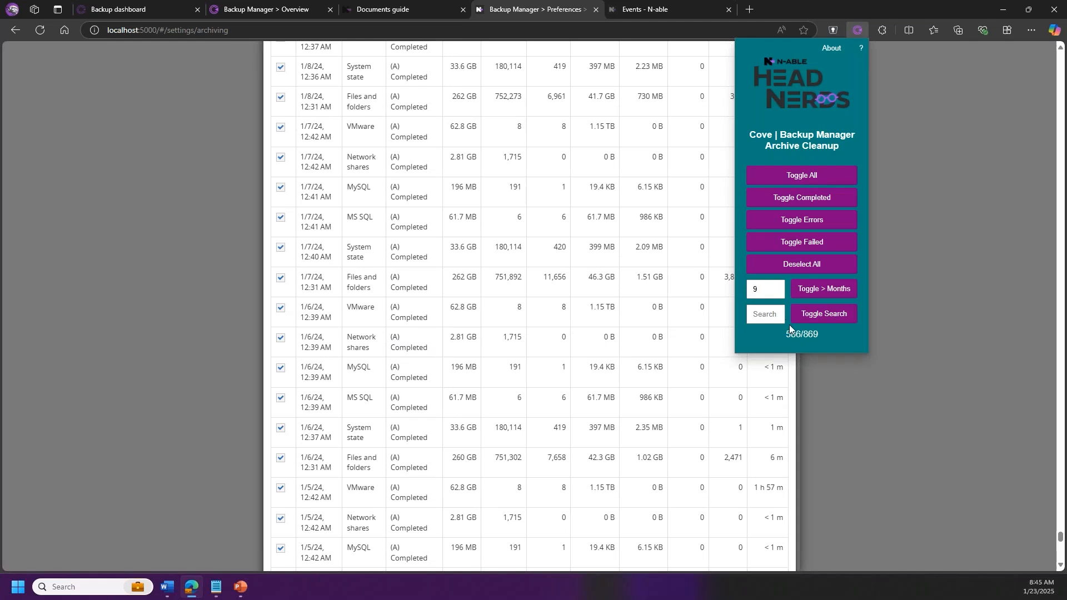
click(836, 51)
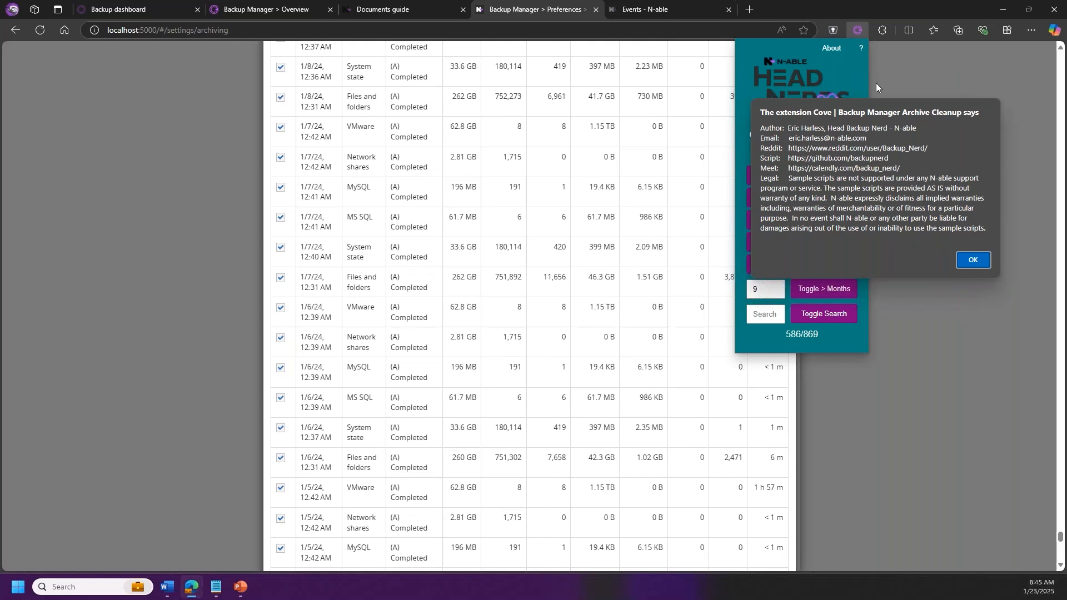
click(973, 260)
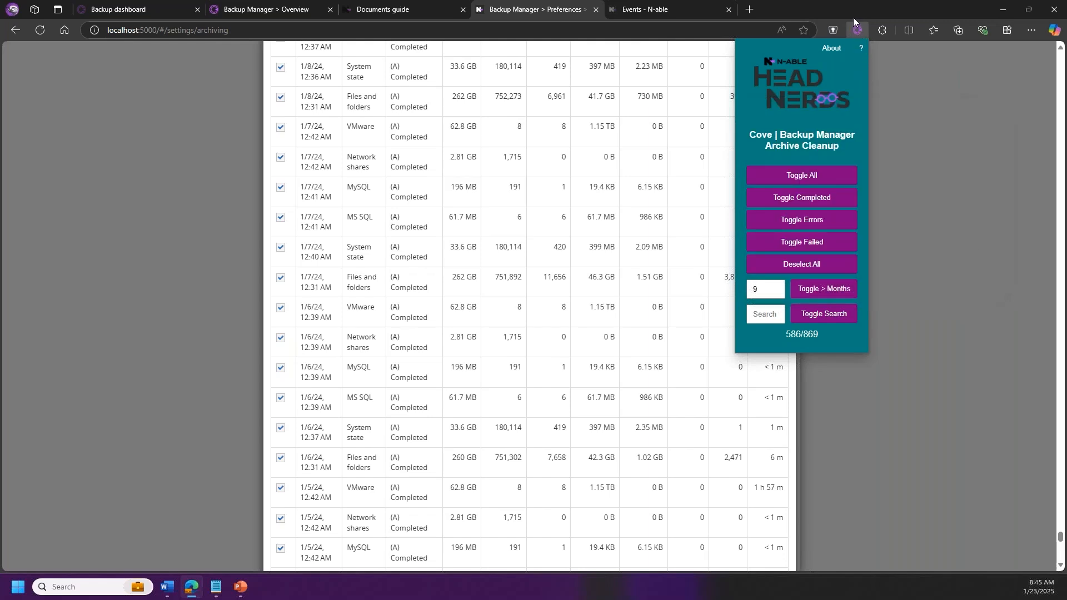
Step: Open the extension's help page on archiving backup sessions, look through its introduction, and minimize the help window
click(861, 51)
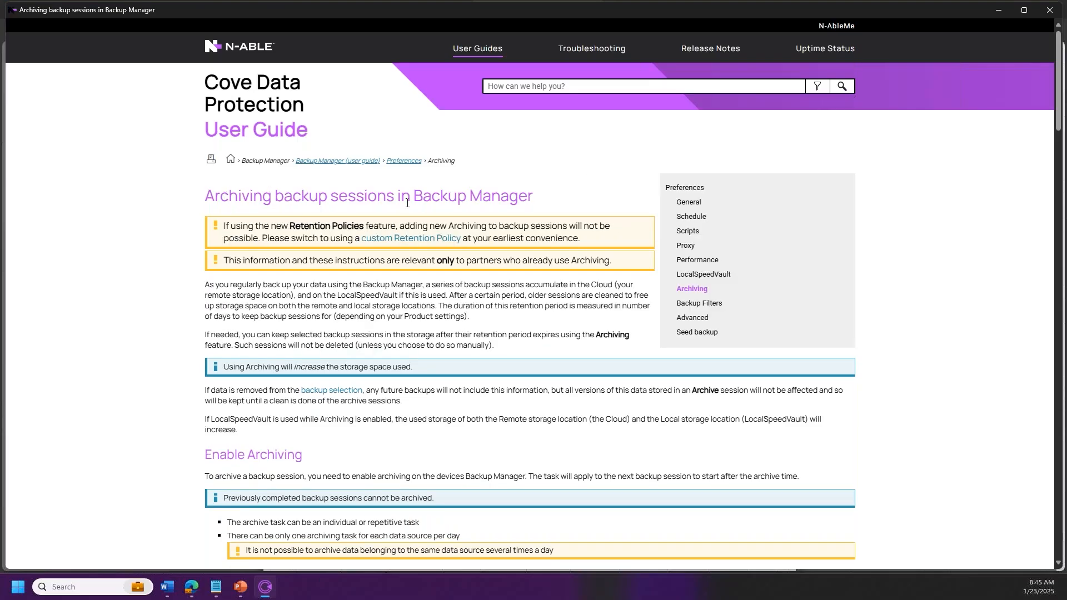
scroll(512, 339, down, 6)
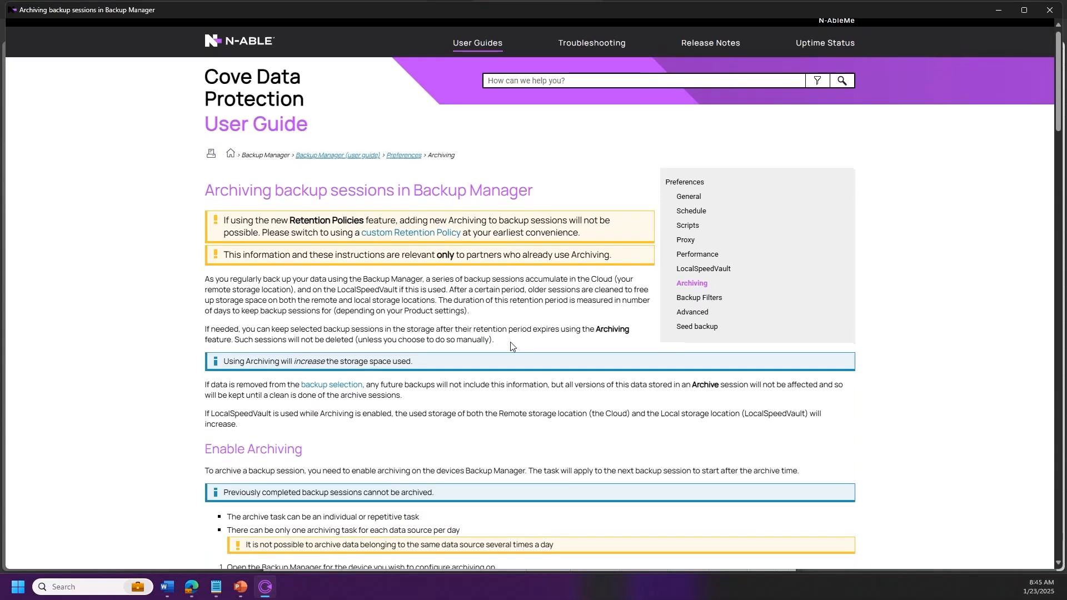
scroll(369, 348, down, 2)
scroll(372, 348, up, 8)
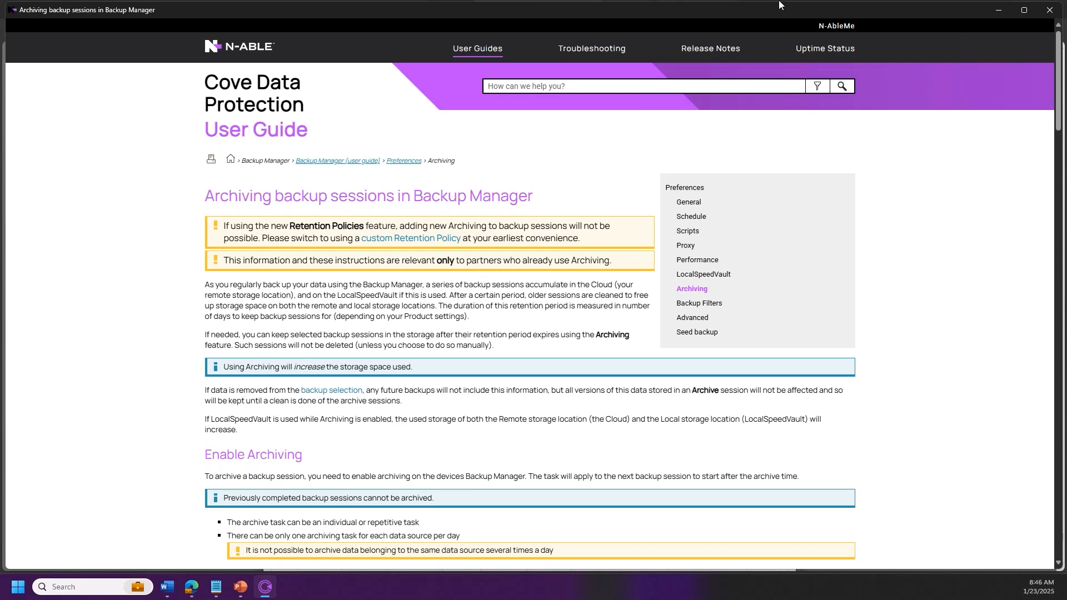
click(1001, 12)
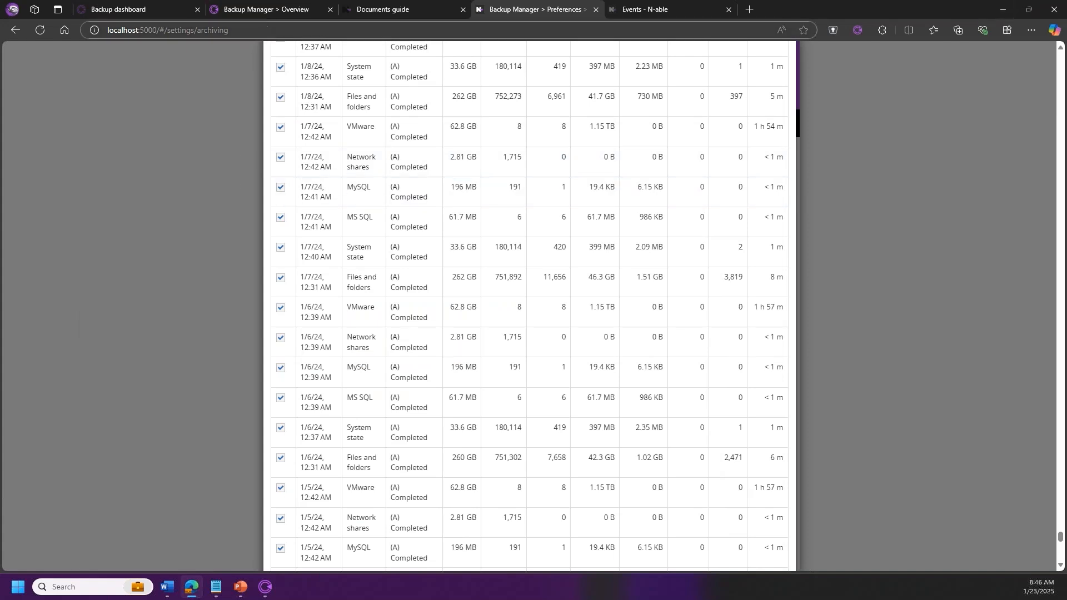
Step: Switch to the other device's Backup Manager and open its archived session list for clean-up from the Archiving preferences
click(268, 12)
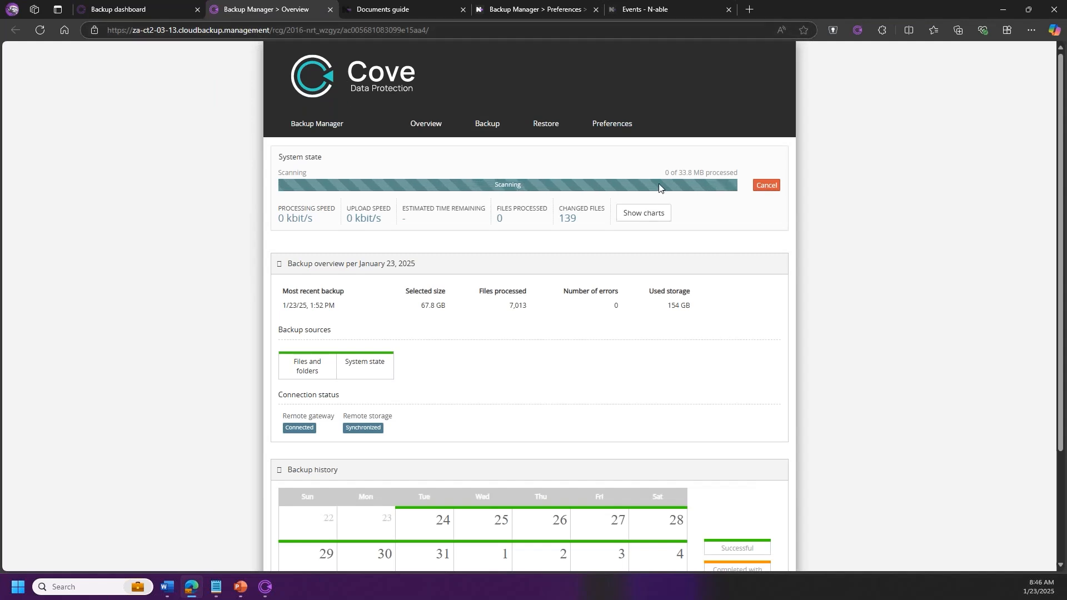
click(611, 125)
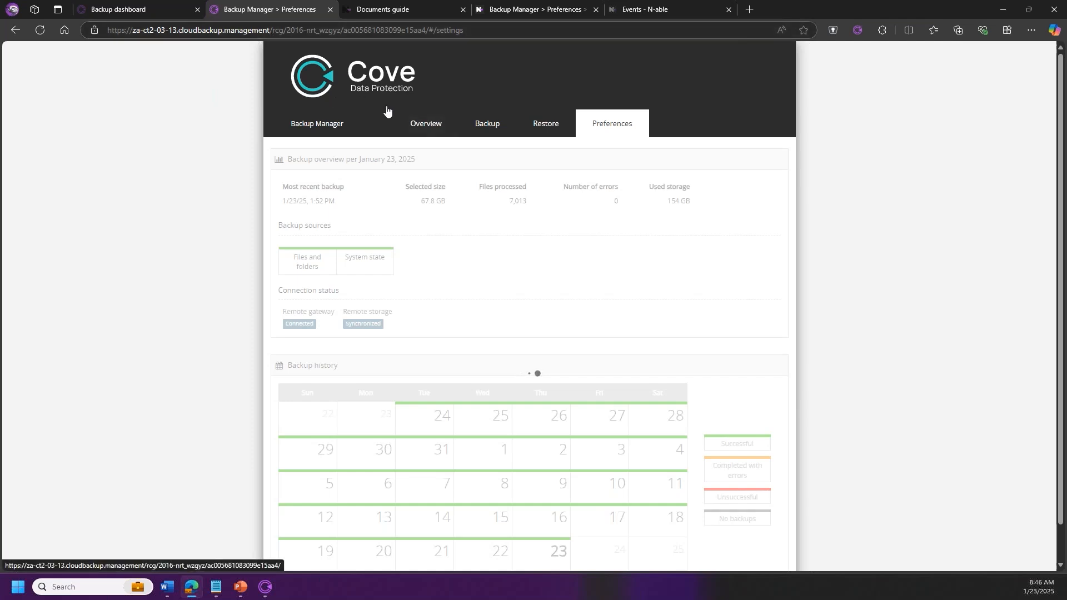
click(581, 118)
click(281, 255)
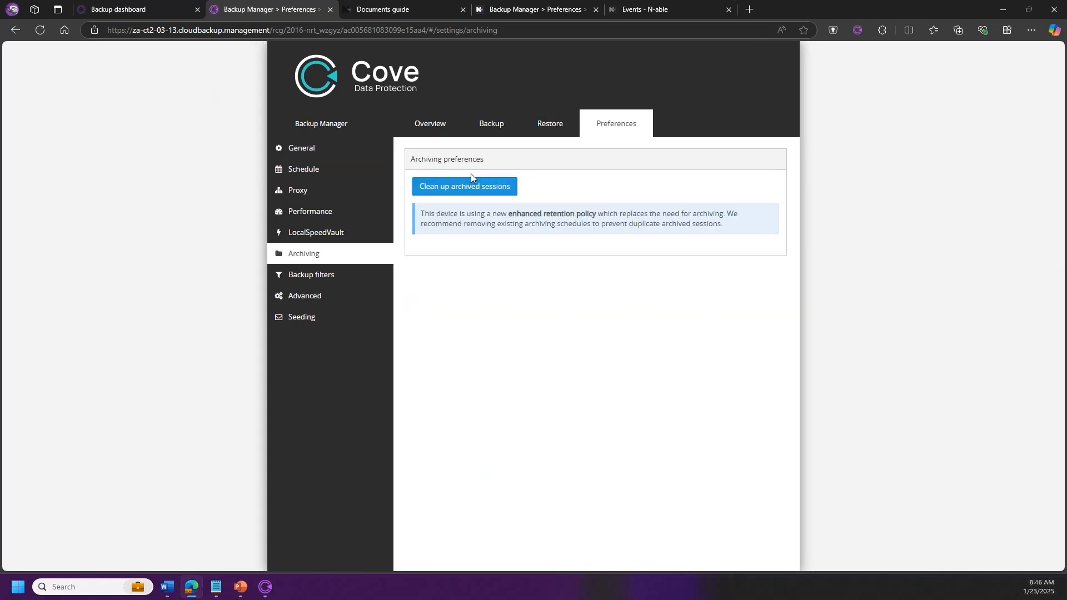
click(454, 189)
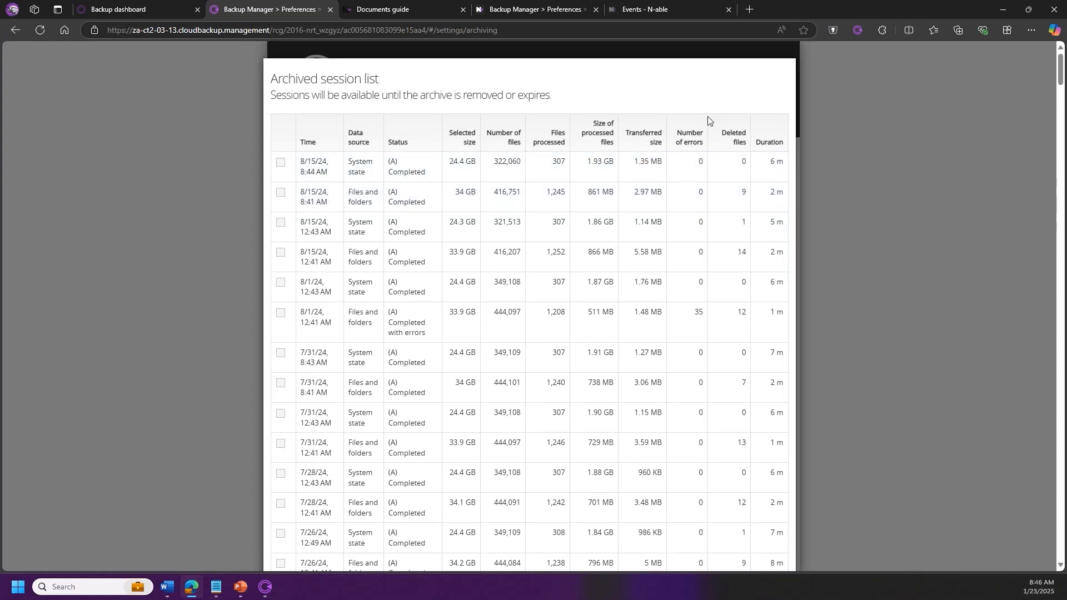
Step: Select this device's archived sessions older than 9 months with the Archive Cleanup extension and check where the selection starts
click(856, 31)
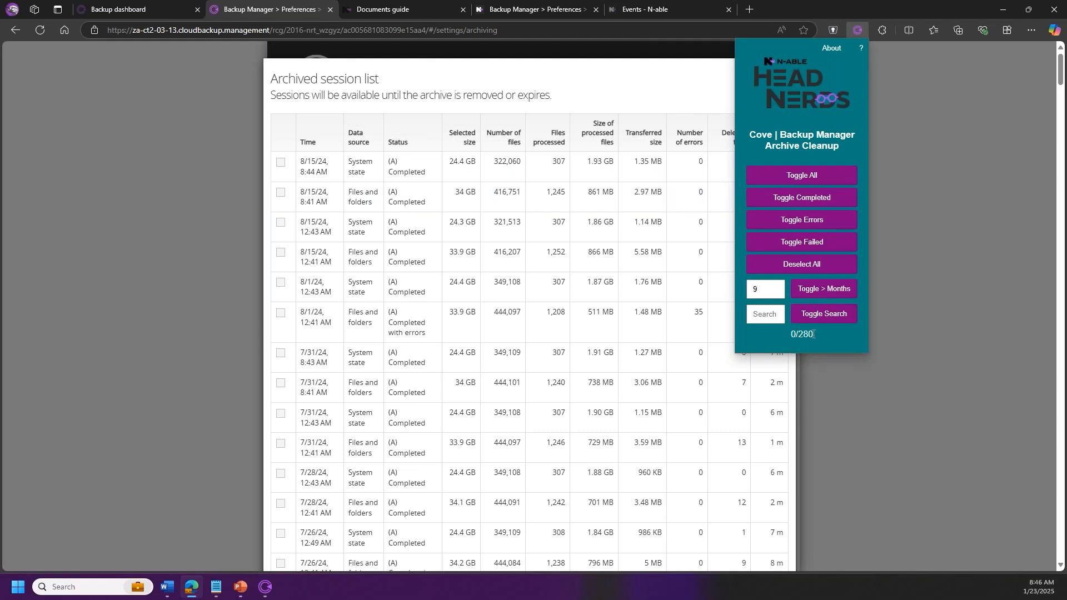
click(823, 294)
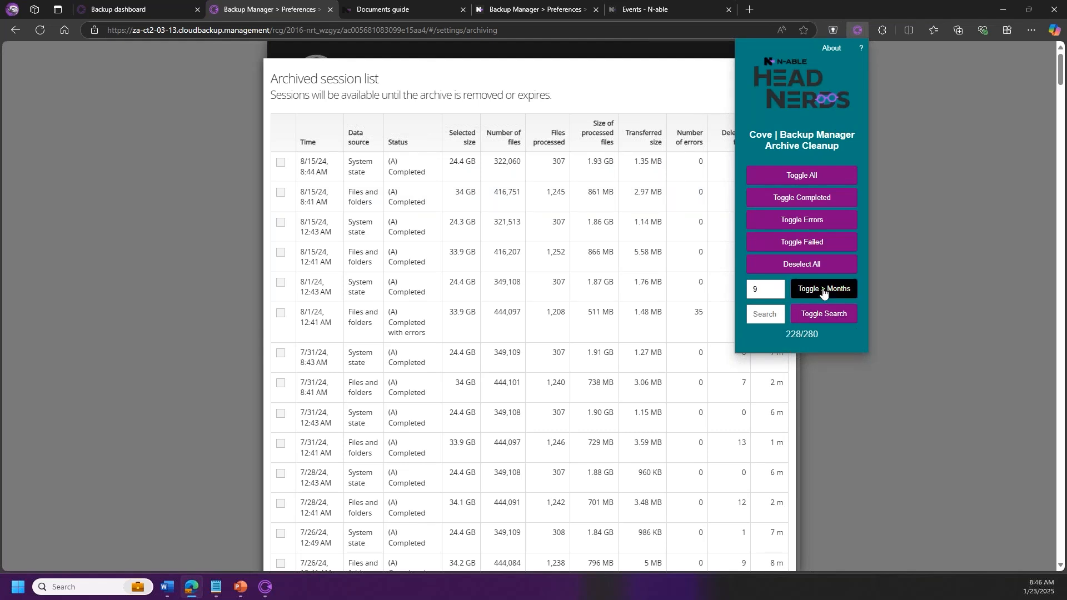
scroll(578, 368, down, 20)
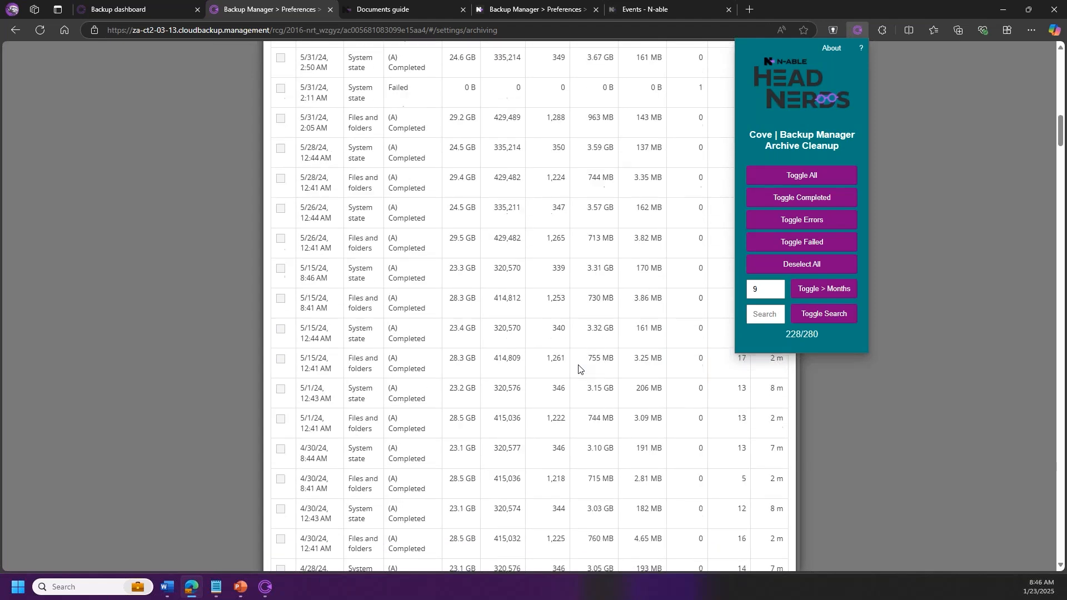
scroll(356, 289, up, 10)
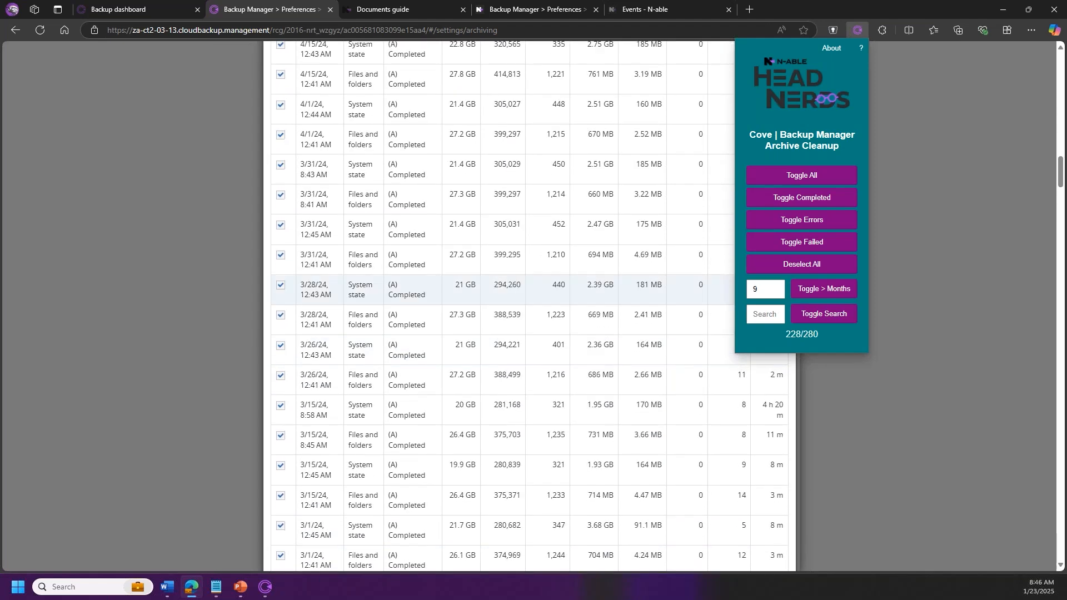
scroll(320, 234, up, 1)
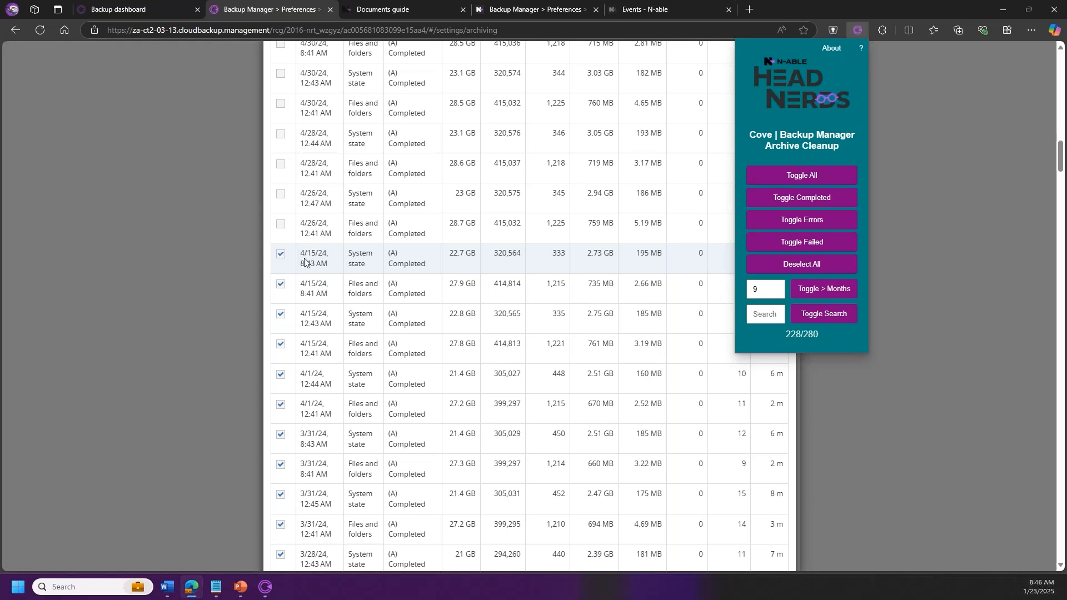
Step: Review the selected archived sessions down to the oldest one at the end of the list
scroll(305, 262, down, 8)
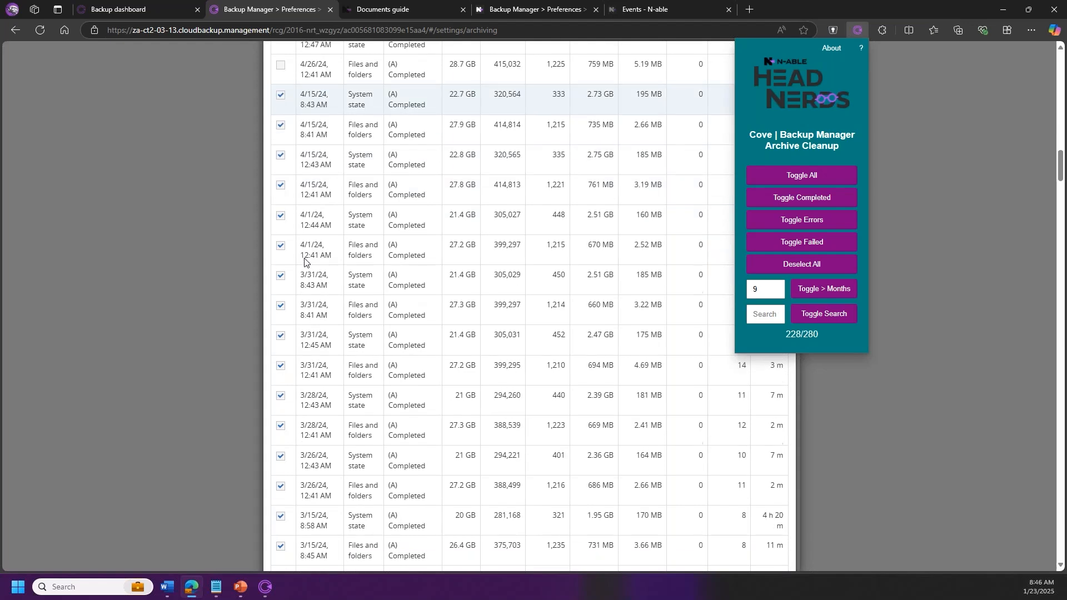
scroll(305, 262, down, 20)
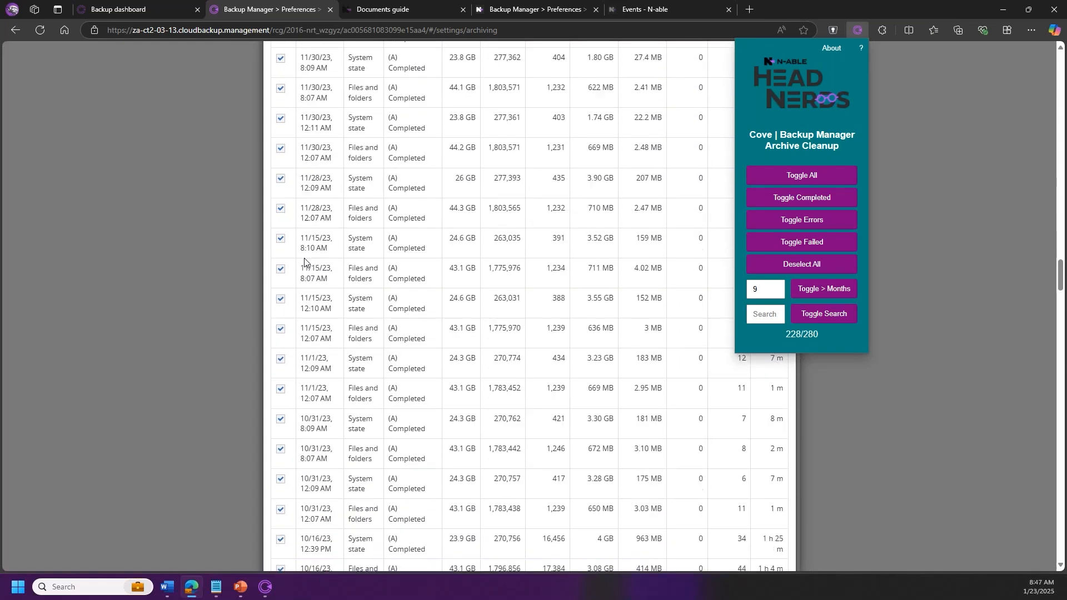
scroll(304, 261, down, 20)
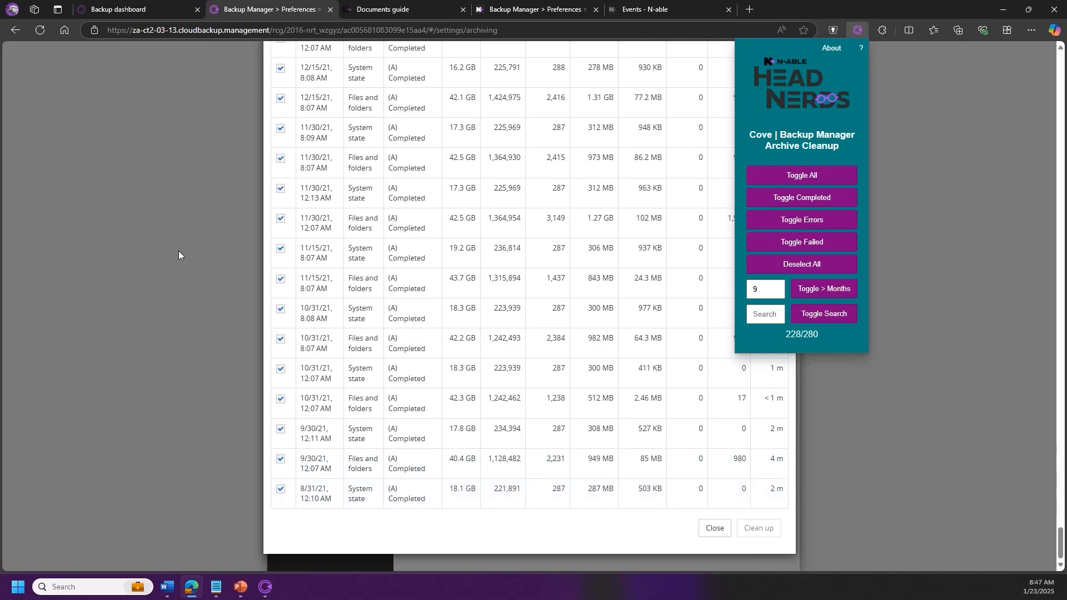
scroll(318, 364, up, 1)
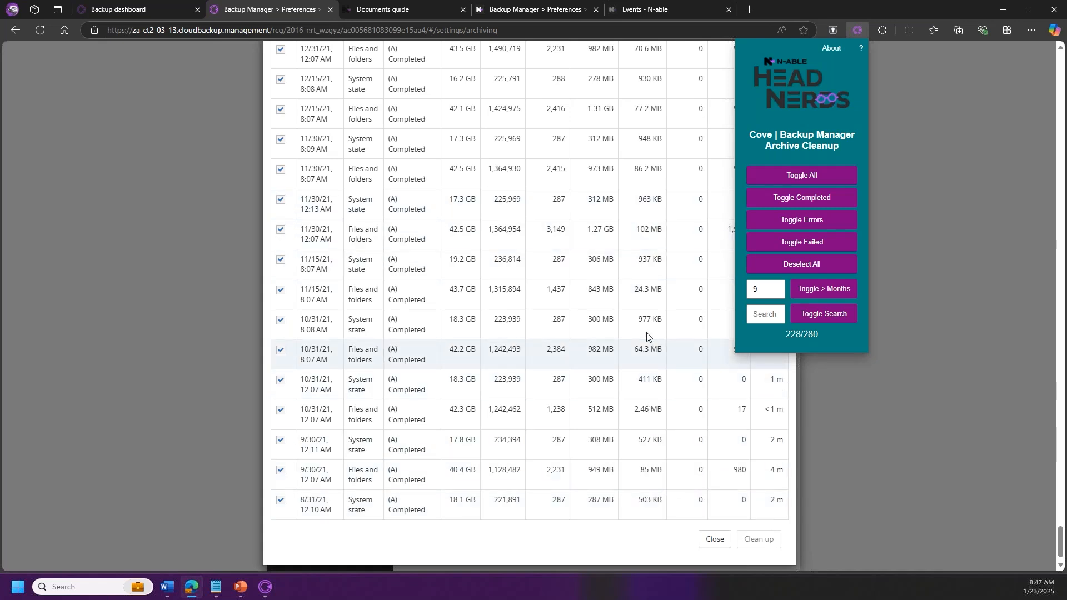
scroll(650, 121, down, 1)
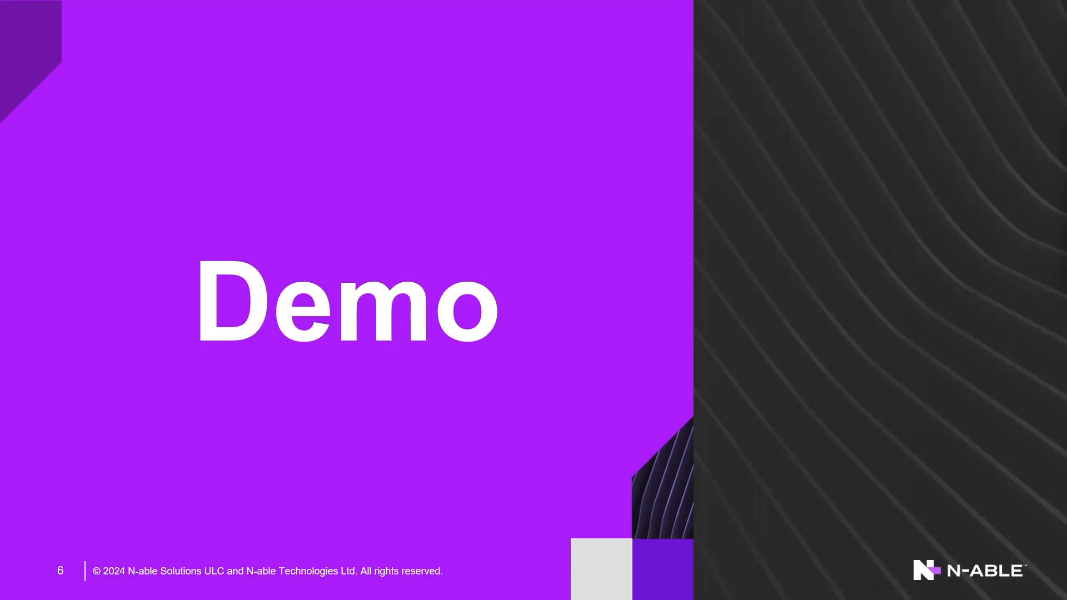
key(Right)
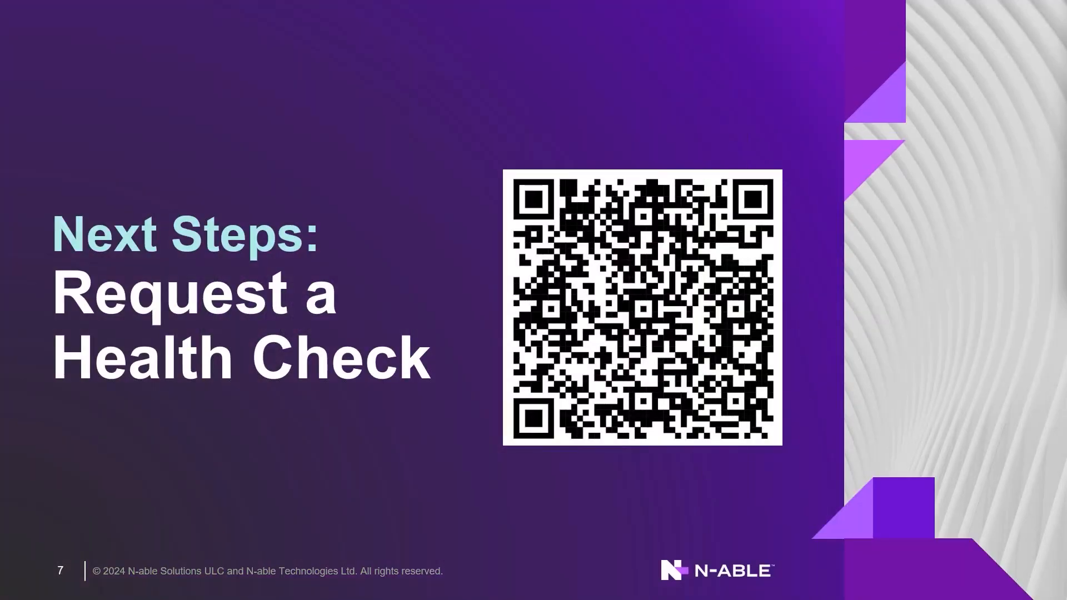